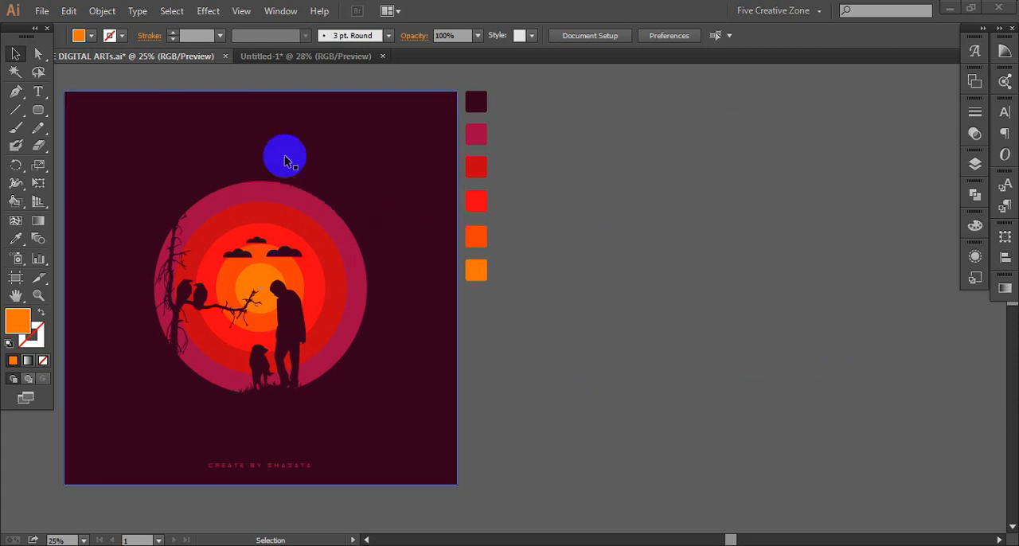
# - In the Untitled-1 document, load the tree-with-crows and man-with-dog JPG images from the photo folder for placing
pyautogui.click(295, 57)
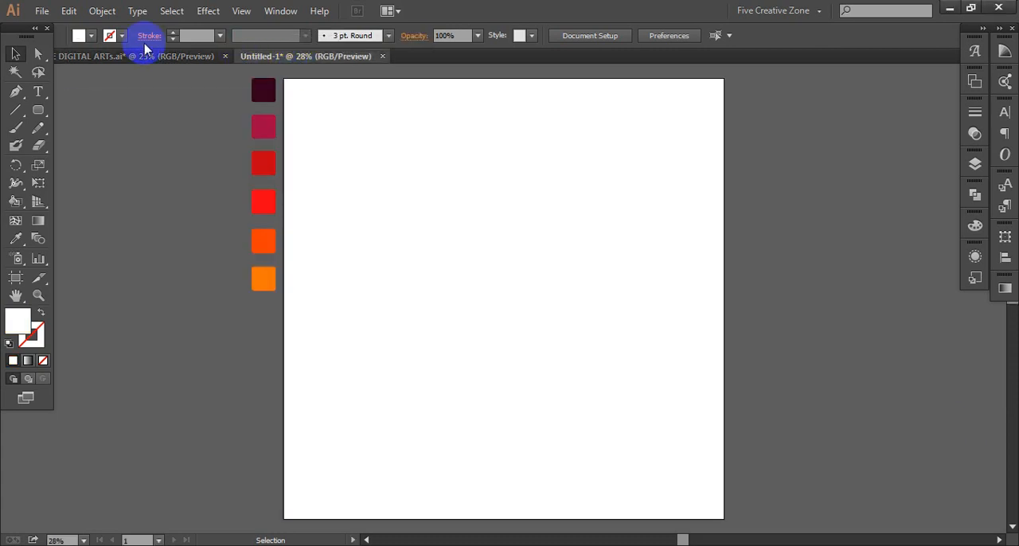
pyautogui.click(42, 12)
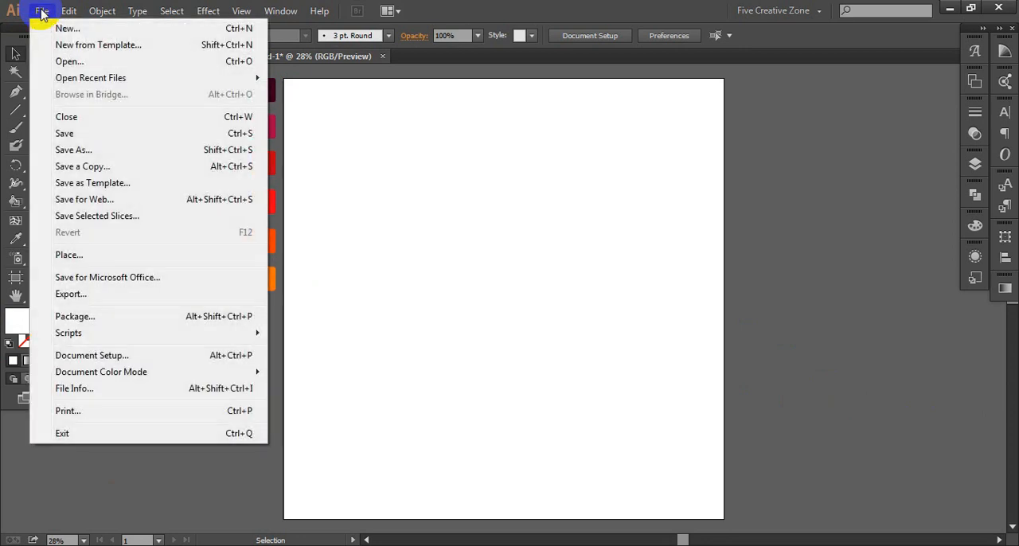
pyautogui.click(78, 256)
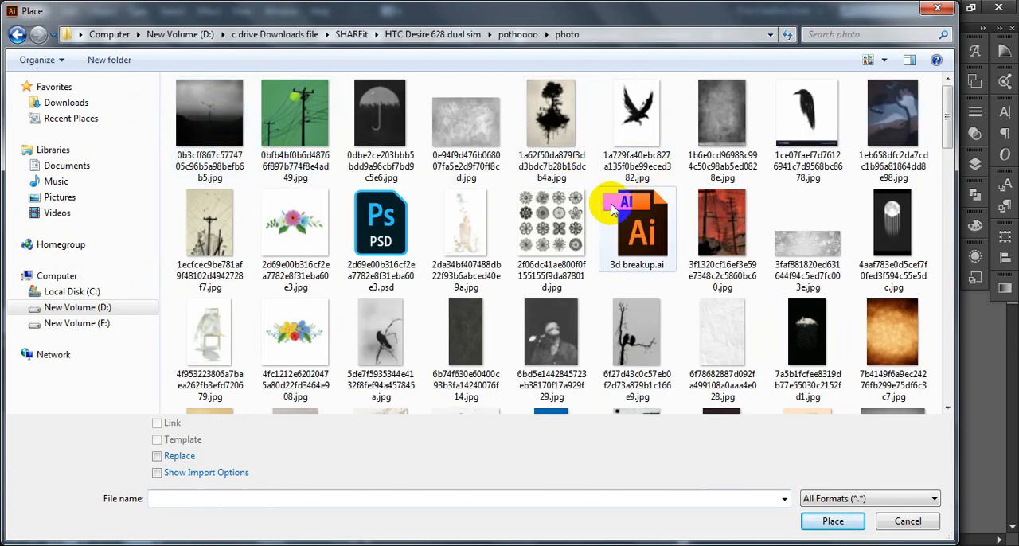
pyautogui.scroll(-15, 611, 209)
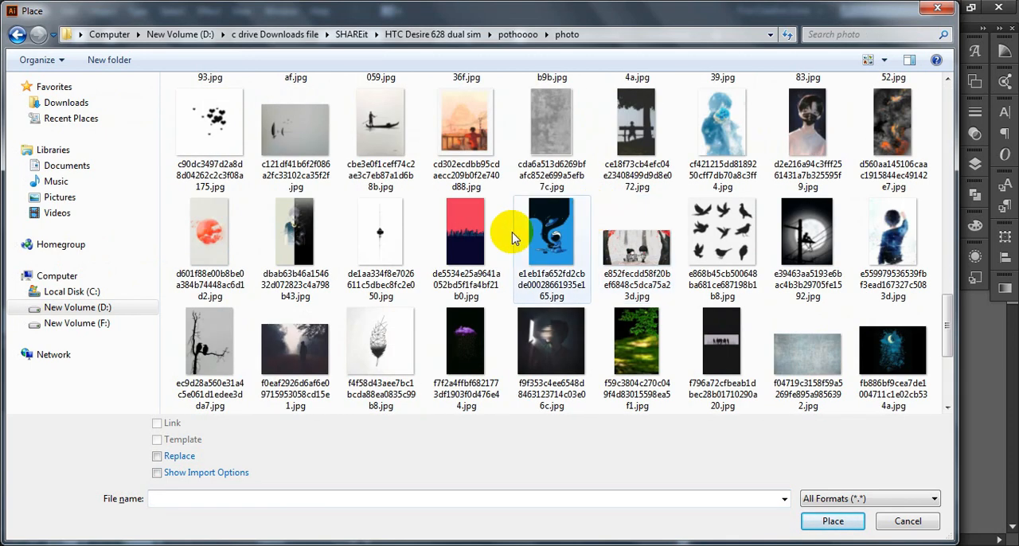
pyautogui.click(203, 346)
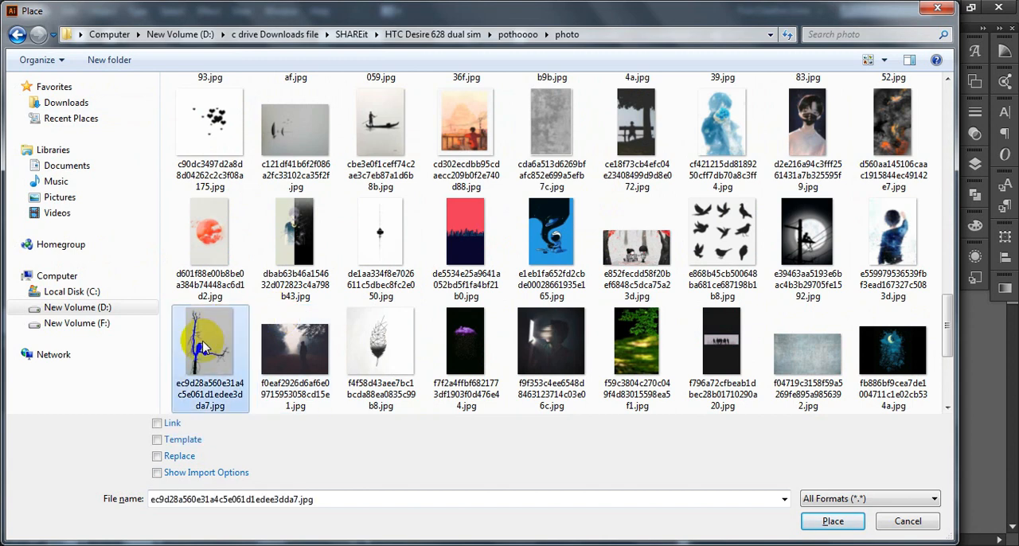
pyautogui.moveTo(946, 325); pyautogui.dragTo(944, 250)
pyautogui.keyDown('ctrl'); pyautogui.click(220, 246); pyautogui.keyUp('ctrl')
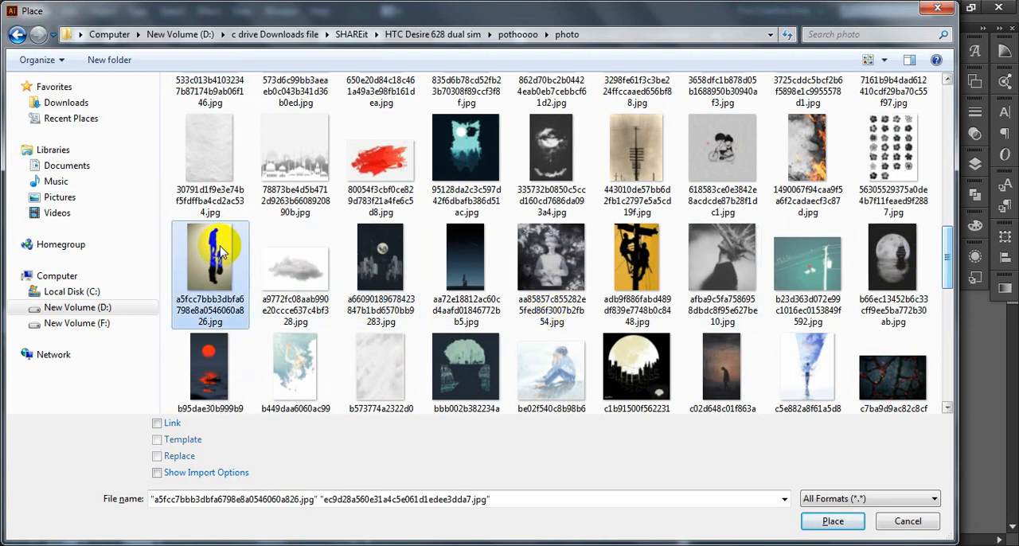
pyautogui.click(832, 521)
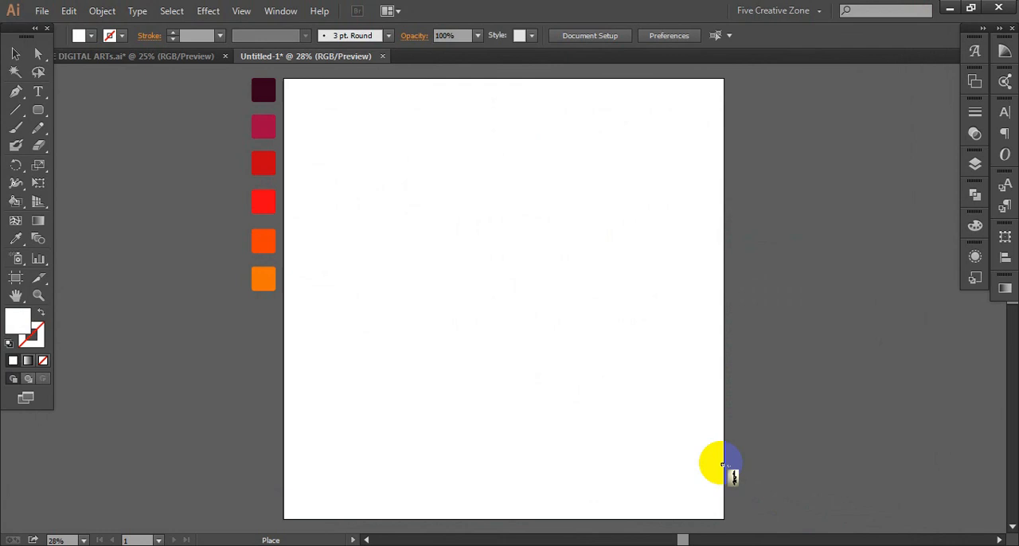
# - Place the man-with-dog and tree-with-crows photos side by side on the canvas next to the artboard
pyautogui.hscroll(5, 550, 257)
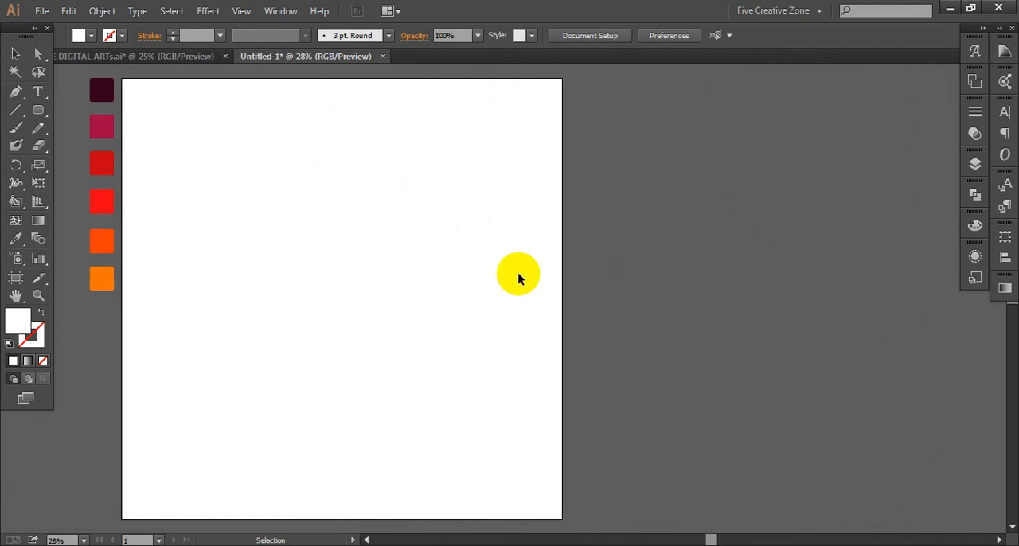
pyautogui.click(497, 89)
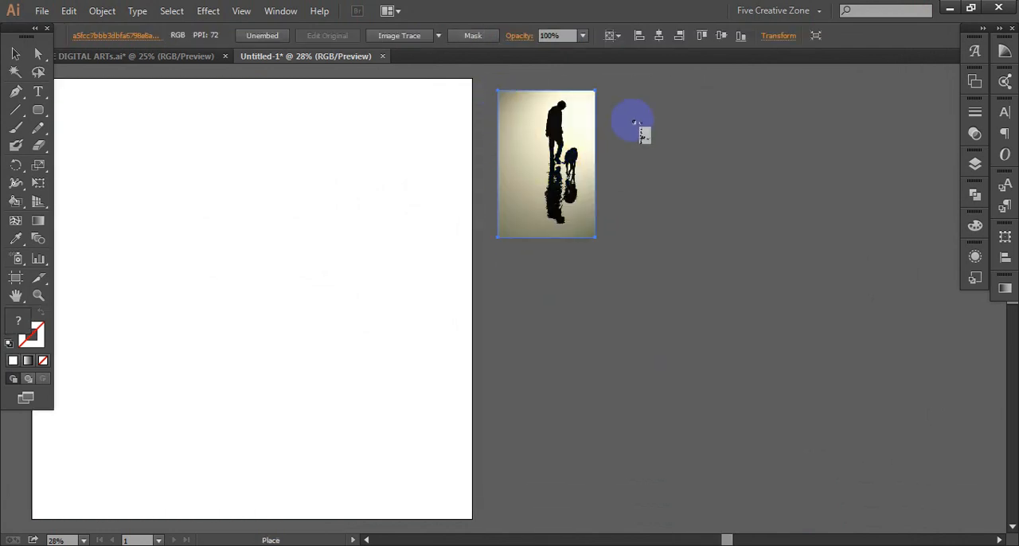
pyautogui.click(643, 90)
pyautogui.moveTo(673, 175); pyautogui.dragTo(767, 254)
pyautogui.moveTo(538, 189); pyautogui.dragTo(617, 266)
# - Trace the man-with-dog photo using Image Trace with the default preset and expand the result into paths
pyautogui.scroll(1, 623, 270)
pyautogui.scroll(1, 623, 271)
pyautogui.scroll(1, 768, 244)
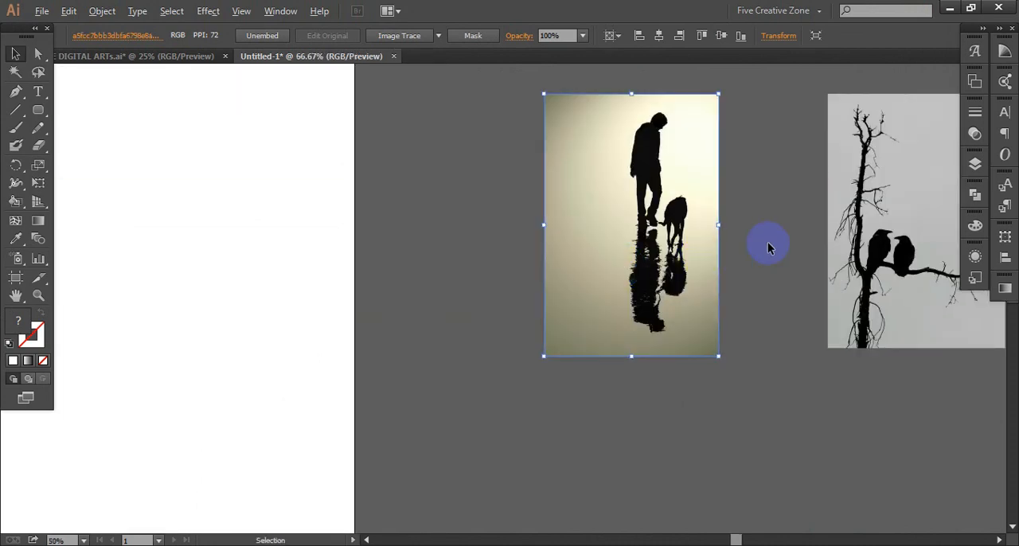
pyautogui.hscroll(6, 767, 243)
pyautogui.moveTo(716, 247); pyautogui.dragTo(585, 308)
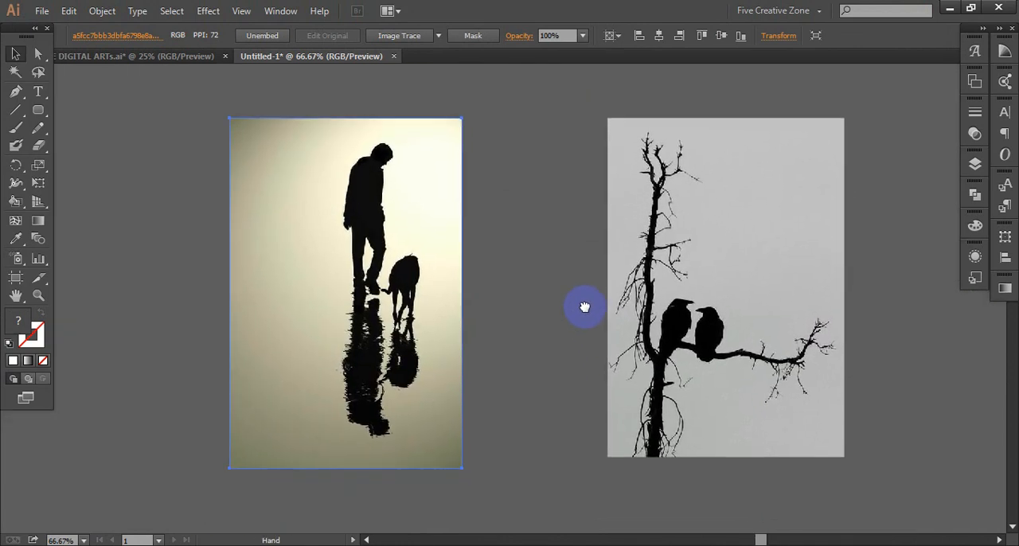
pyautogui.click(413, 42)
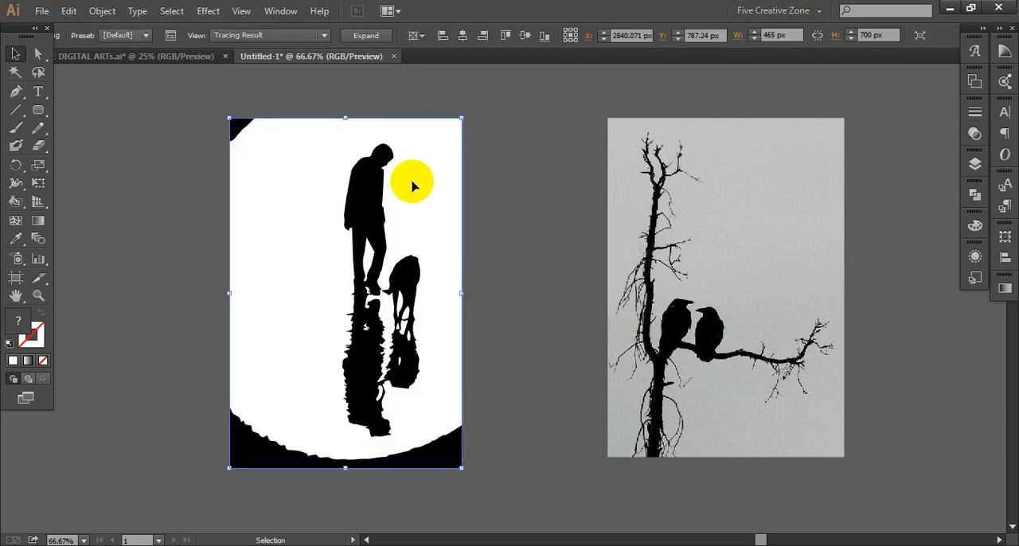
pyautogui.click(365, 36)
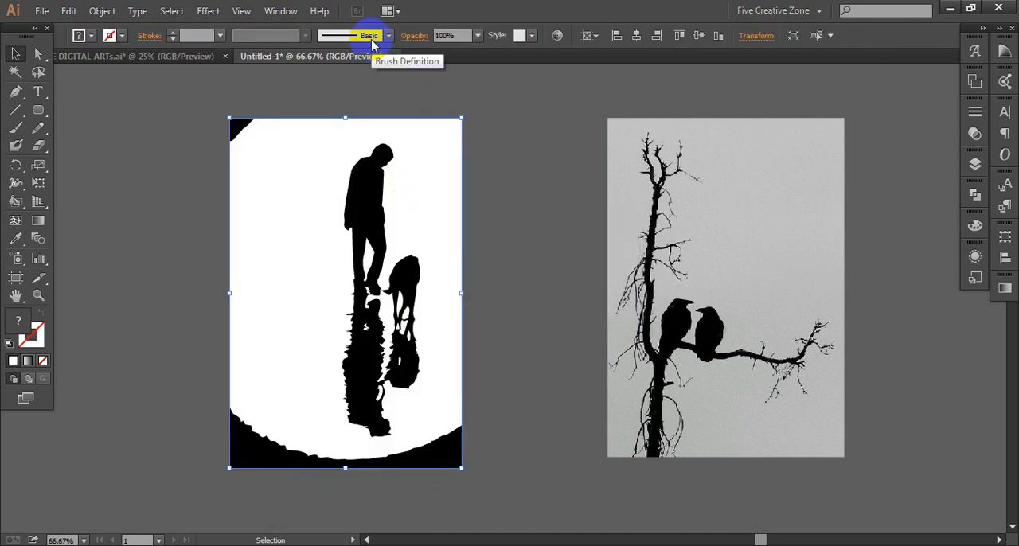
# - Ungroup the expanded man-with-dog tracing and deselect it
pyautogui.rightClick(414, 198)
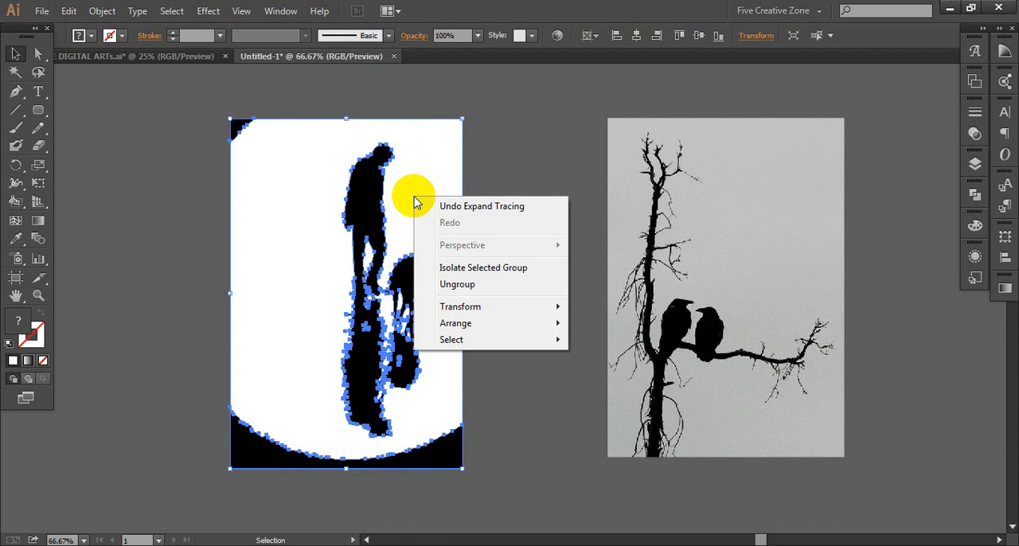
pyautogui.click(450, 285)
pyautogui.click(496, 212)
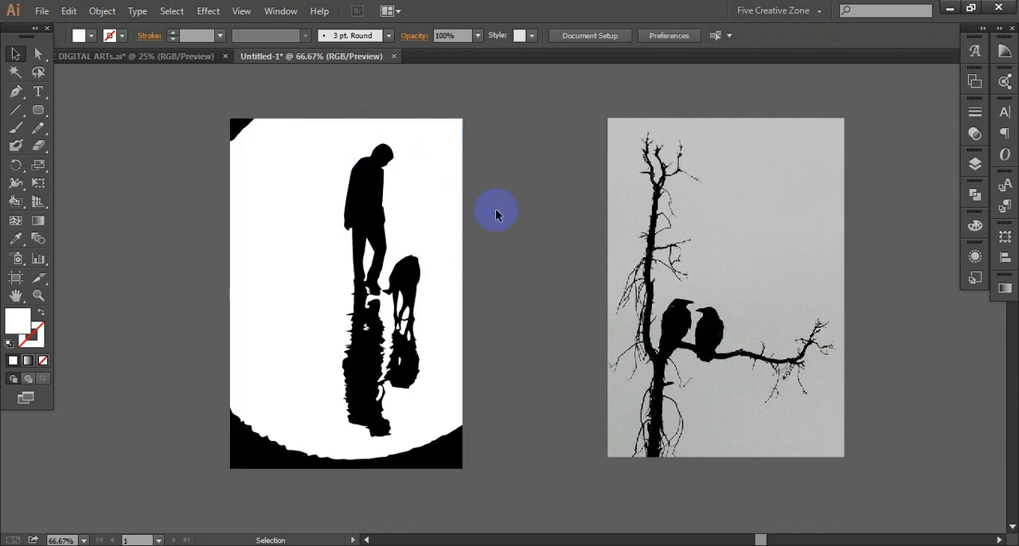
pyautogui.click(433, 214)
pyautogui.moveTo(431, 204); pyautogui.dragTo(275, 199)
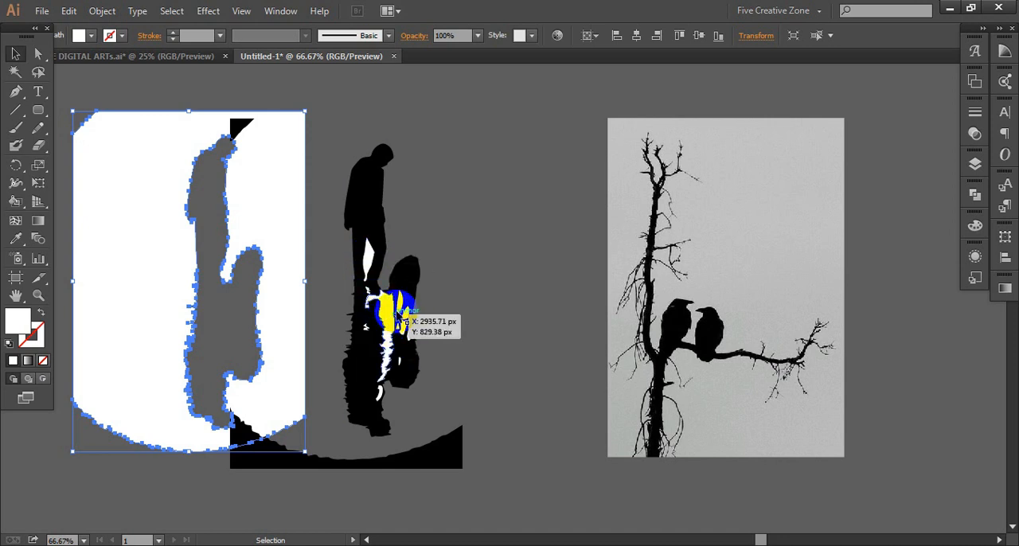
pyautogui.press('a')
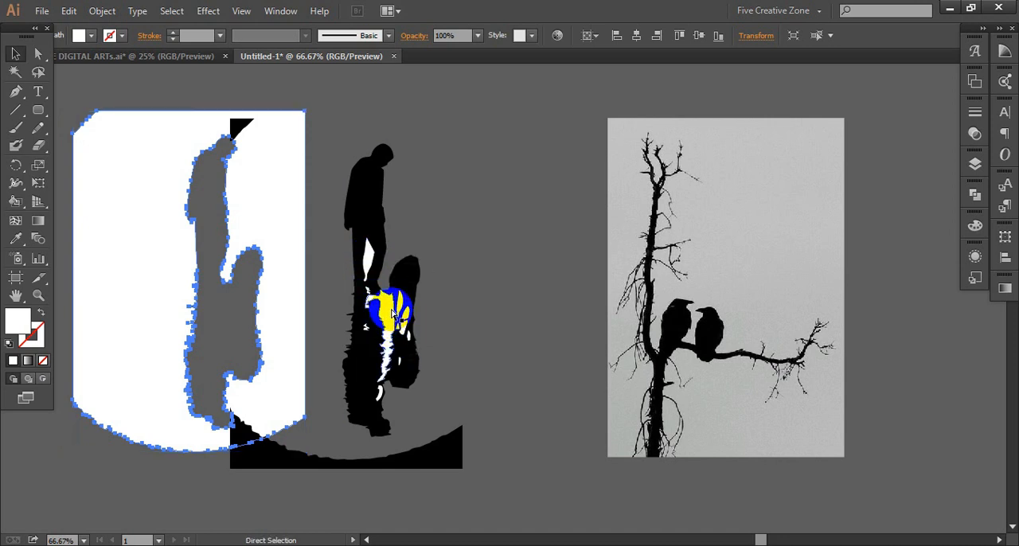
pyautogui.hotkey('ctrl', 'z')
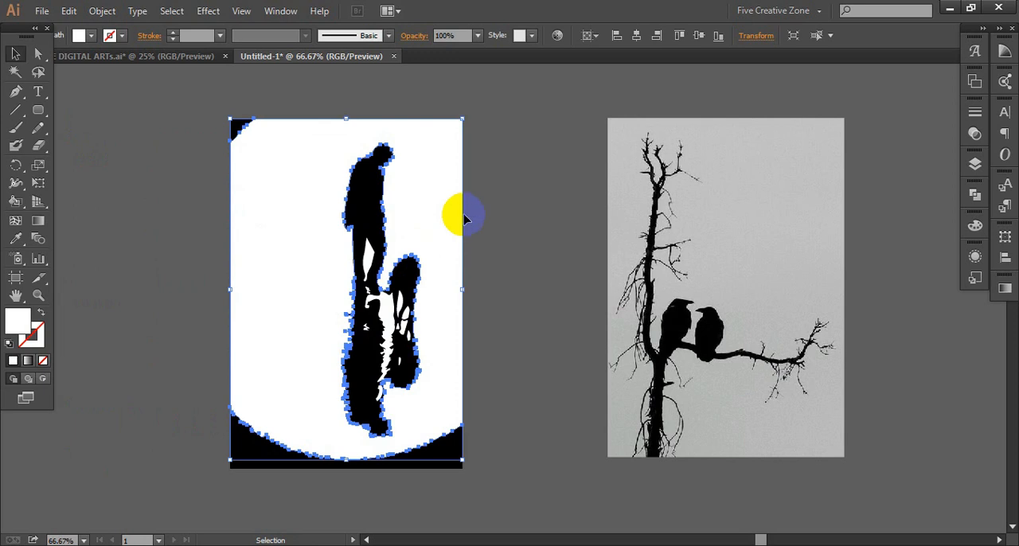
pyautogui.click(471, 207)
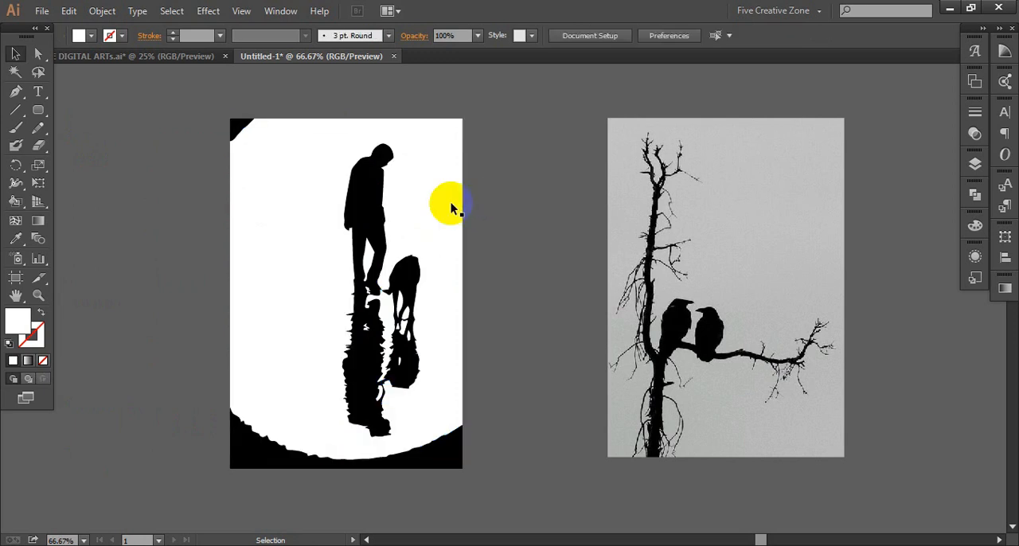
# - Select all shapes sharing the traced background's white fill color, move them off the silhouettes and cut them out
pyautogui.click(423, 208)
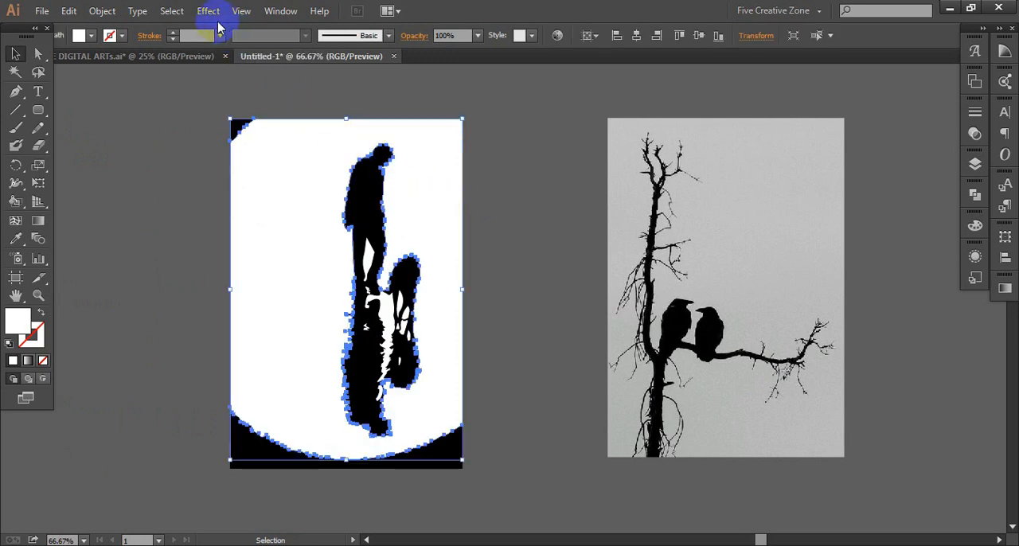
pyautogui.click(173, 11)
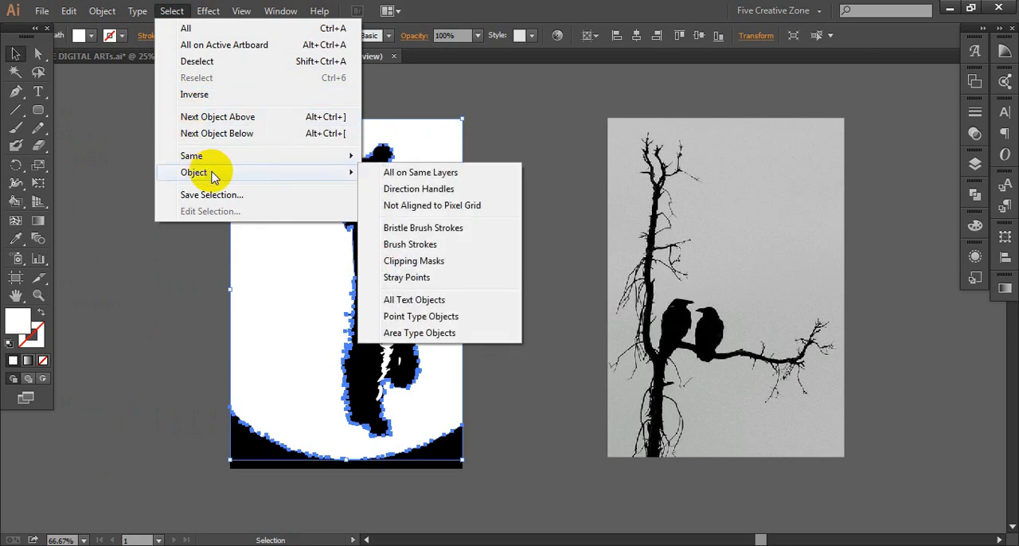
pyautogui.moveTo(234, 157)
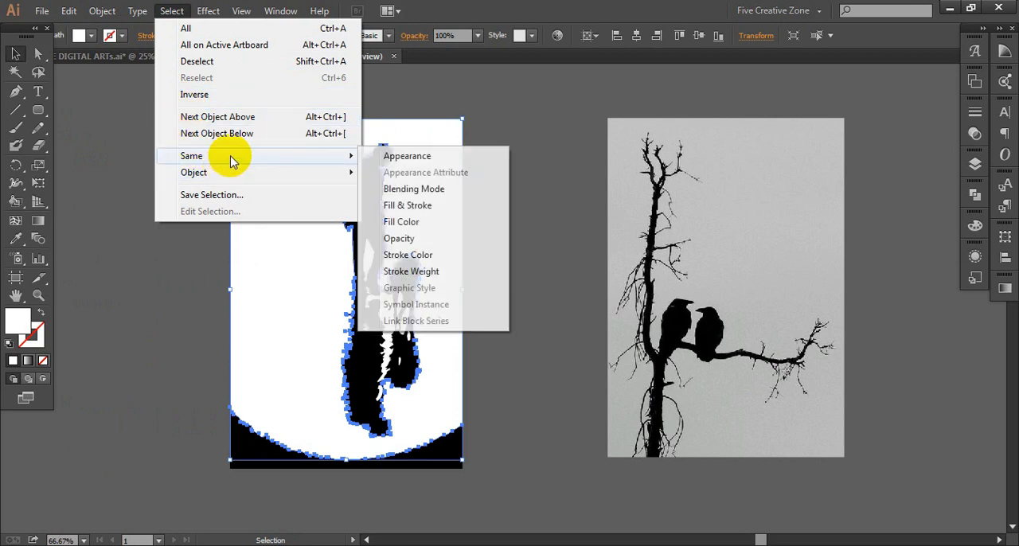
pyautogui.click(406, 224)
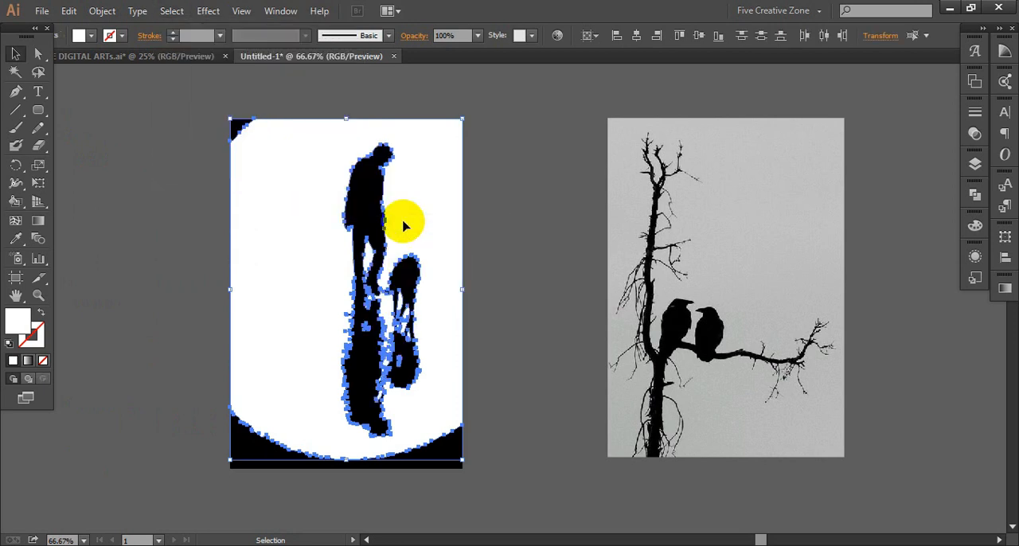
pyautogui.moveTo(416, 208); pyautogui.dragTo(237, 199)
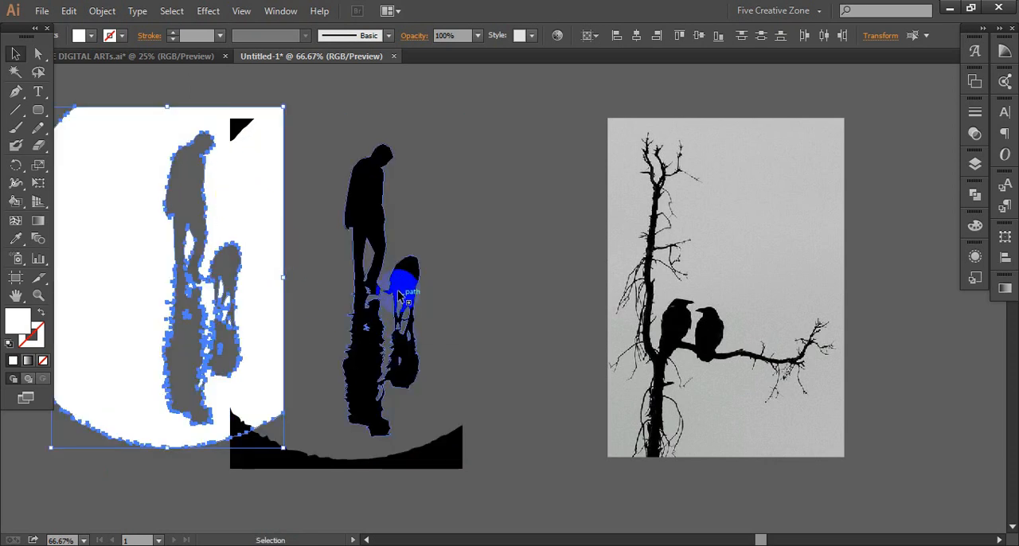
pyautogui.moveTo(252, 223); pyautogui.dragTo(249, 239)
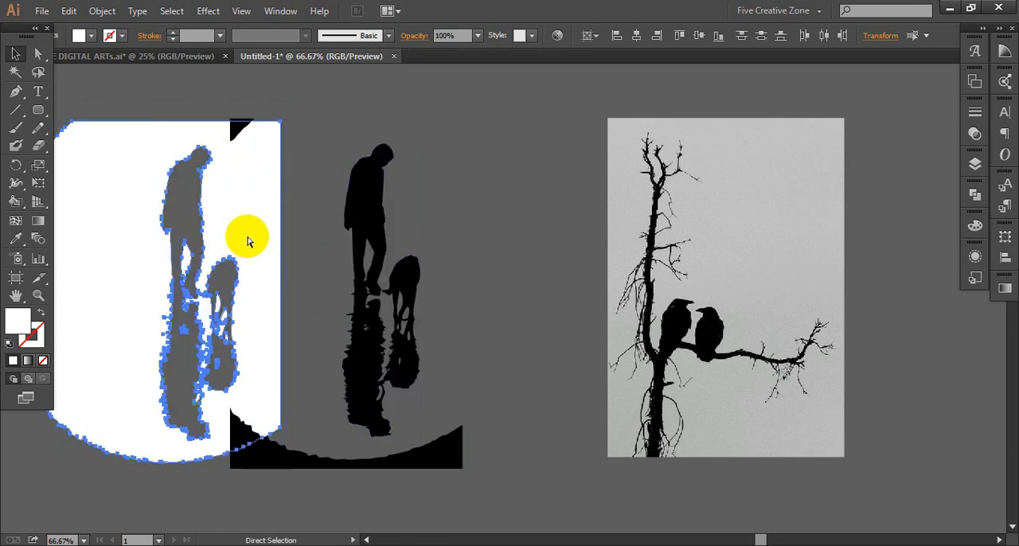
pyautogui.hotkey('ctrl', 'x')
# - Delete the leftover black corner piece above and the curved black shape below the man-and-dog silhouette
pyautogui.moveTo(292, 104); pyautogui.dragTo(189, 163)
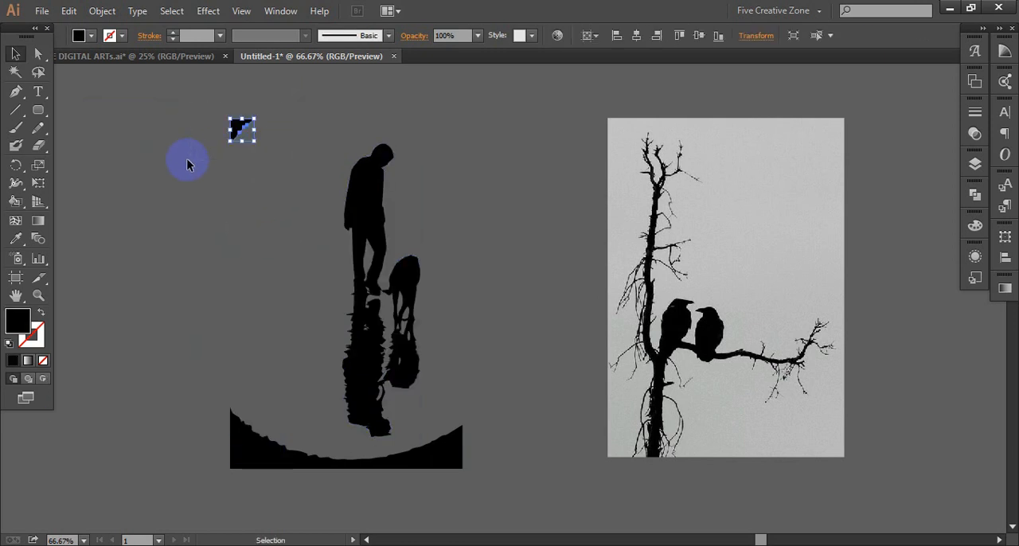
pyautogui.press('Delete')
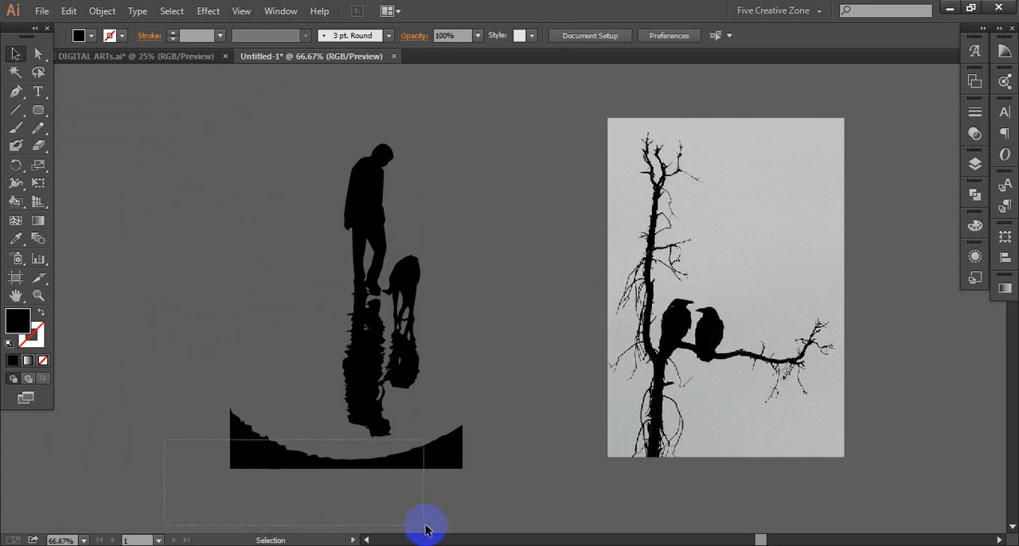
pyautogui.moveTo(490, 505); pyautogui.dragTo(491, 505)
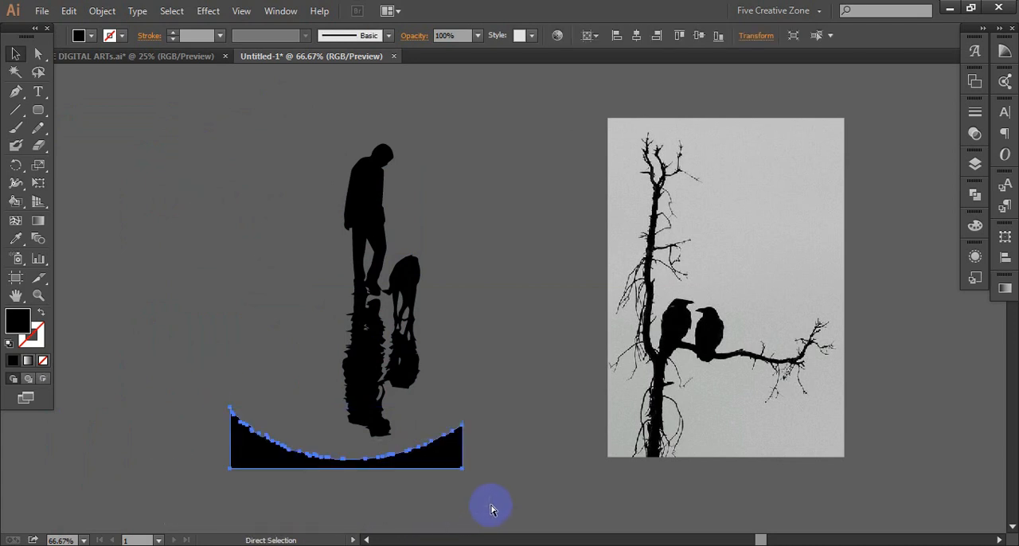
pyautogui.press('Delete')
# - Erase thin lines under the man's shoes and across the dog's lower legs to separate both silhouettes from their reflections
pyautogui.hscroll(-2, 451, 476)
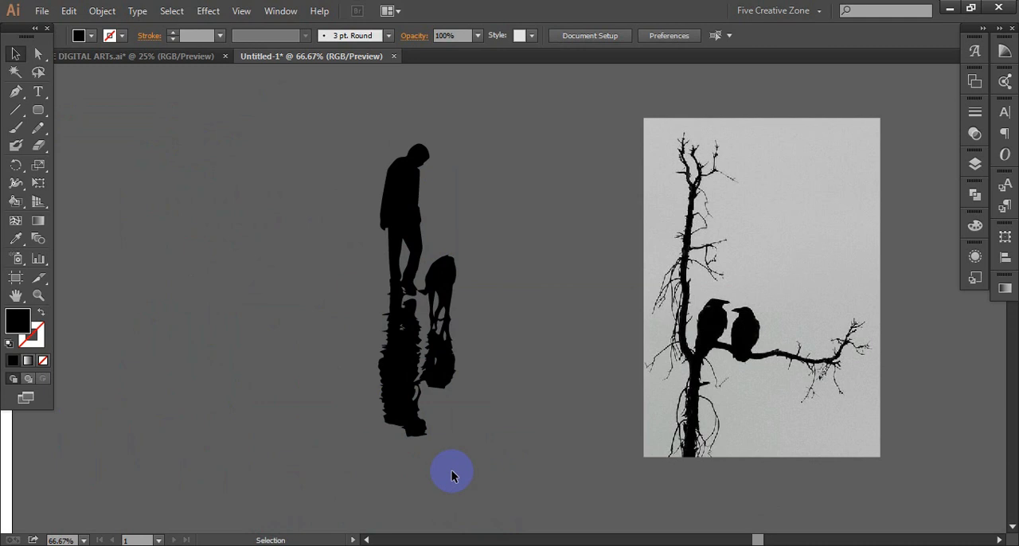
pyautogui.scroll(3, 451, 470)
pyautogui.scroll(5, 452, 468)
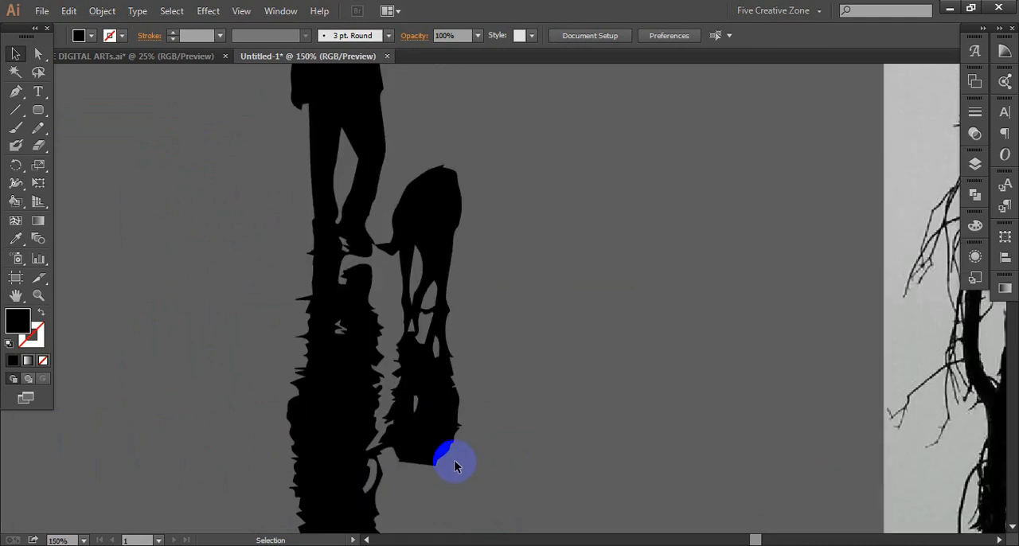
pyautogui.hscroll(-3, 455, 466)
pyautogui.scroll(1, 455, 465)
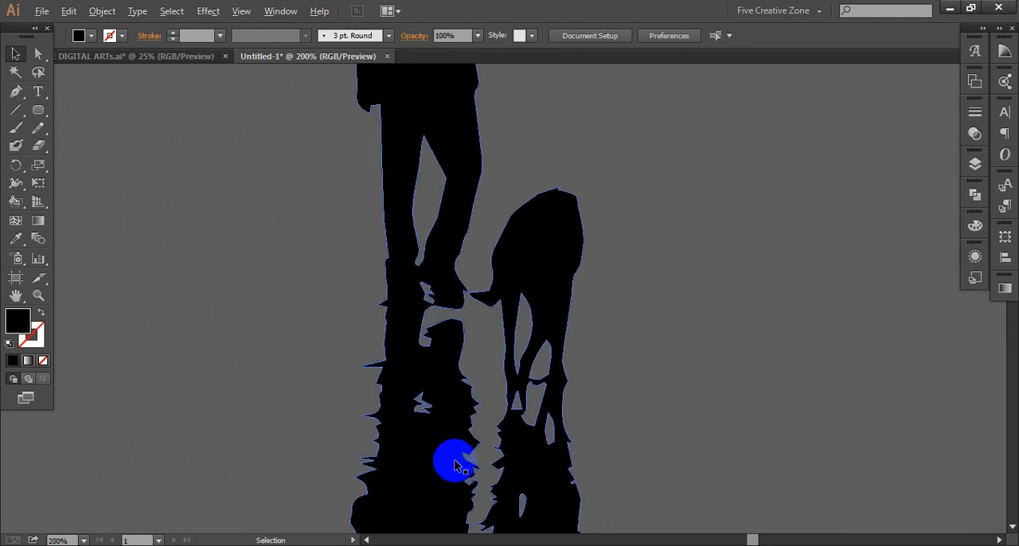
pyautogui.scroll(2, 455, 466)
pyautogui.click(39, 148)
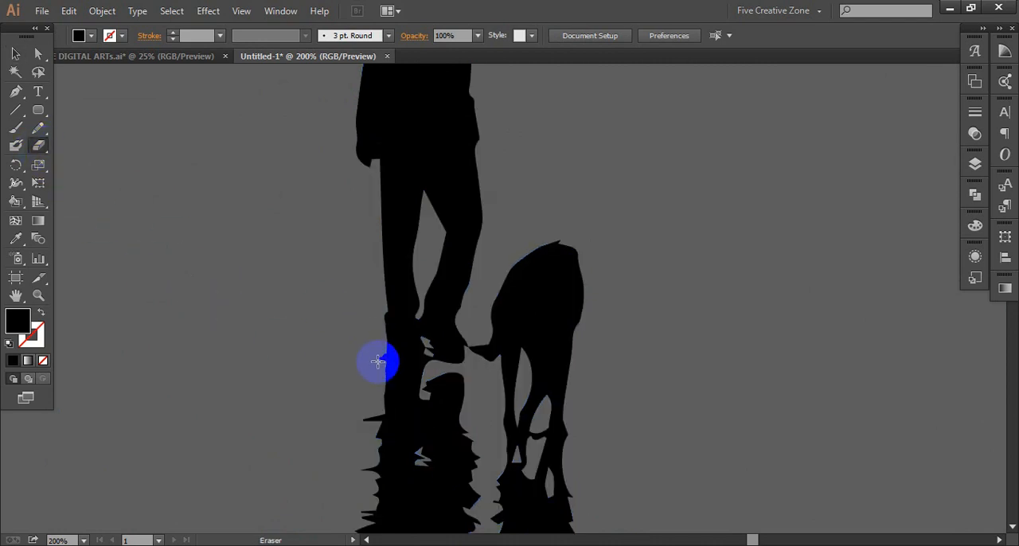
pyautogui.moveTo(388, 353); pyautogui.dragTo(475, 380)
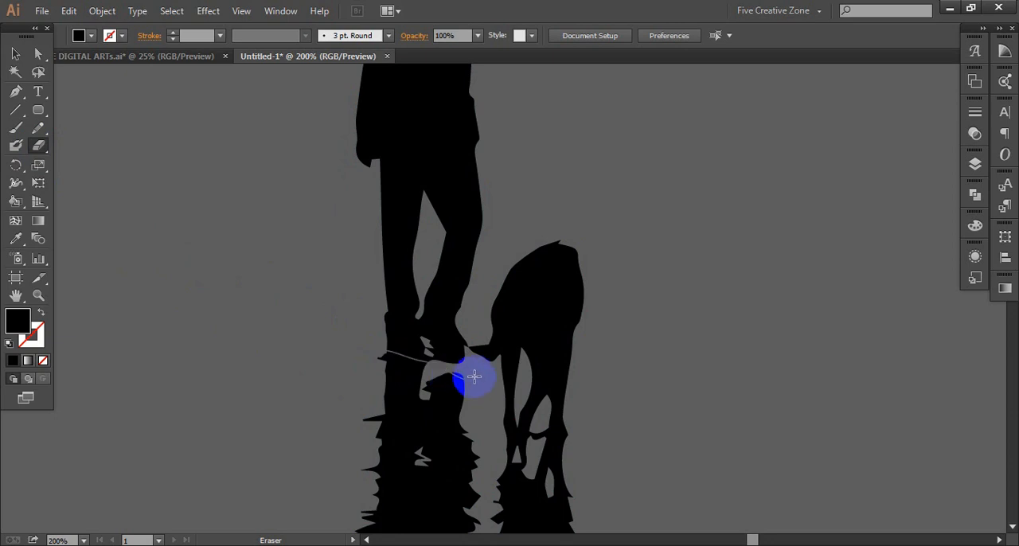
pyautogui.moveTo(472, 378)
pyautogui.mouseDown()
pyautogui.moveTo(496, 405)
pyautogui.moveTo(500, 433)
pyautogui.mouseUp()
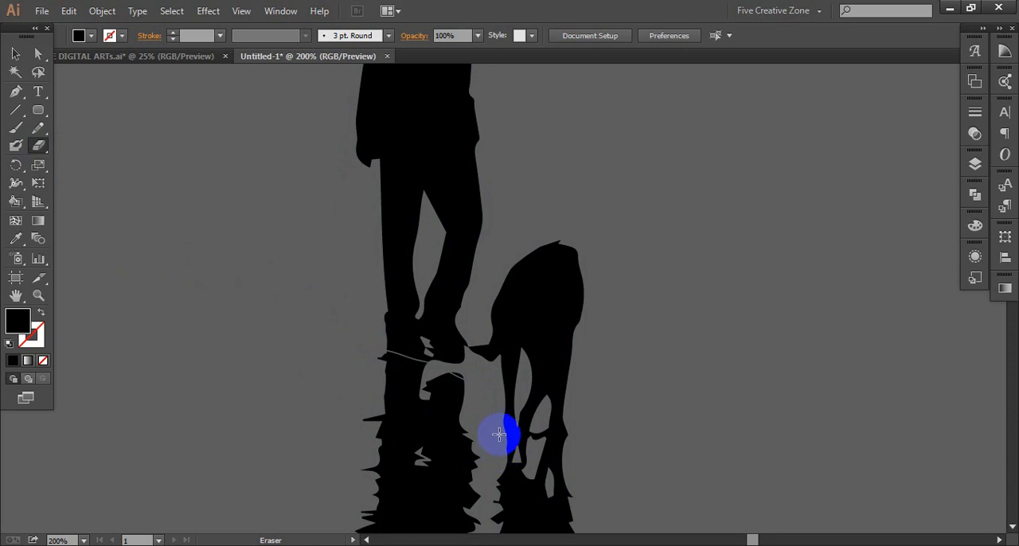
pyautogui.moveTo(516, 444)
pyautogui.mouseDown()
pyautogui.moveTo(552, 440)
pyautogui.moveTo(588, 451)
pyautogui.moveTo(565, 473)
pyautogui.mouseUp()
pyautogui.press('v')
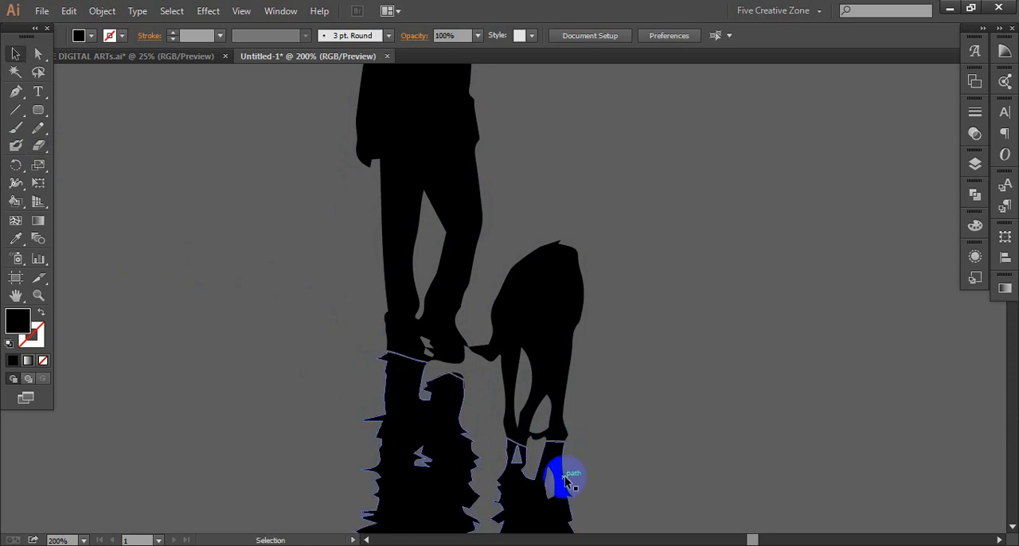
pyautogui.moveTo(423, 409)
pyautogui.mouseDown()
pyautogui.moveTo(257, 375)
pyautogui.moveTo(262, 363)
pyautogui.mouseUp()
pyautogui.press('a')
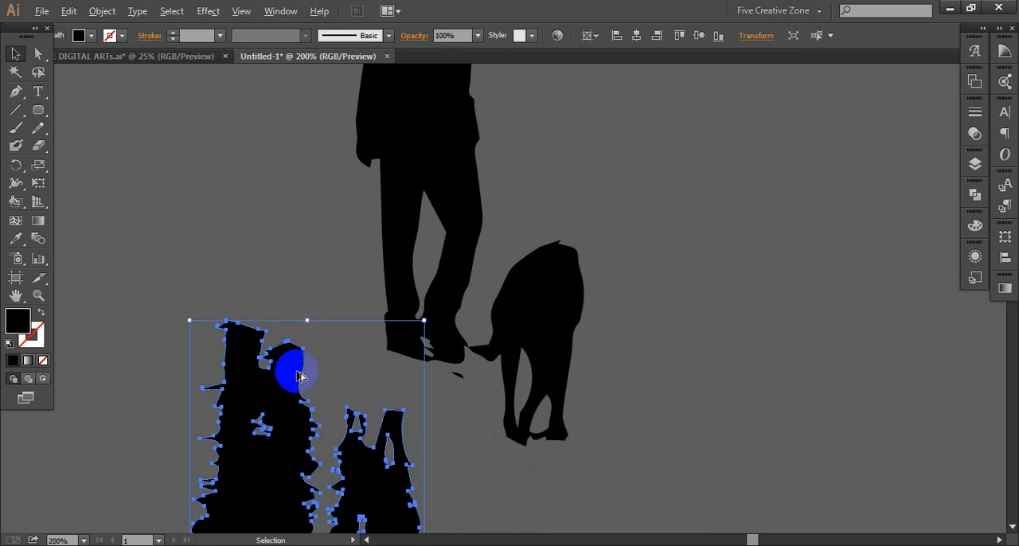
pyautogui.scroll(-1, 297, 375)
pyautogui.scroll(1, 299, 376)
pyautogui.scroll(-1, 300, 375)
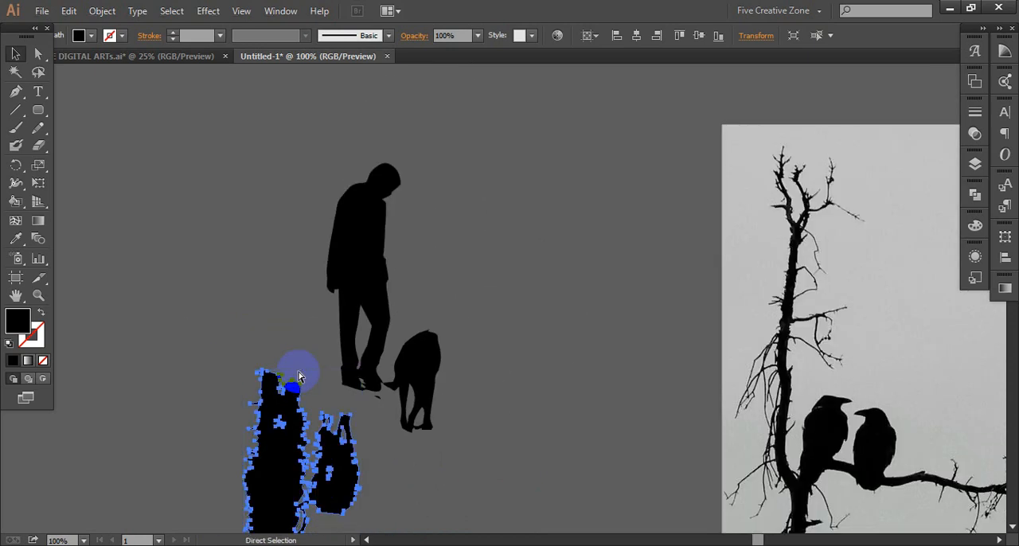
pyautogui.hotkey('ctrl', 'z')
pyautogui.hotkey('ctrl', 'z')
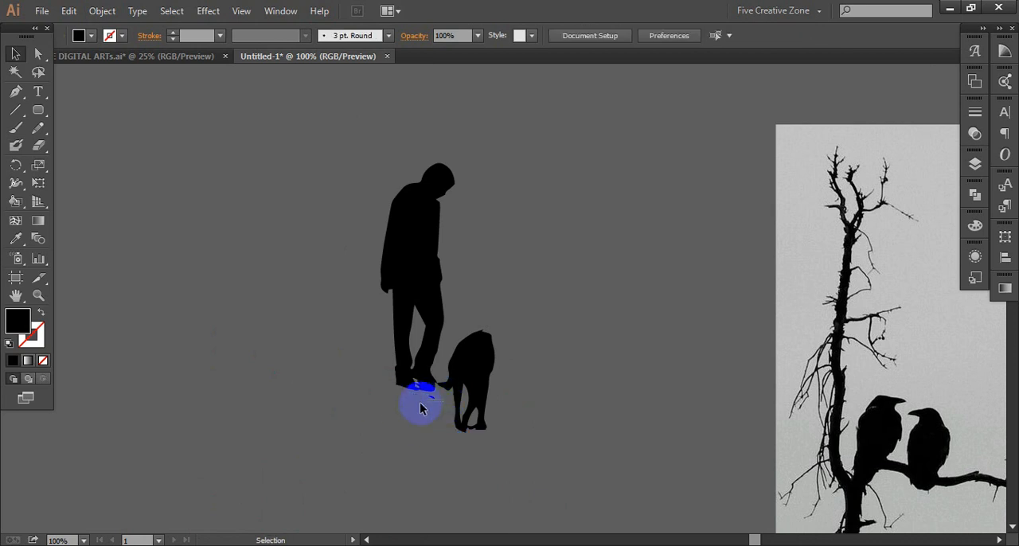
# - Delete the man-and-dog reflections and the small leftover fragment beneath the man's shoes
pyautogui.click(414, 397)
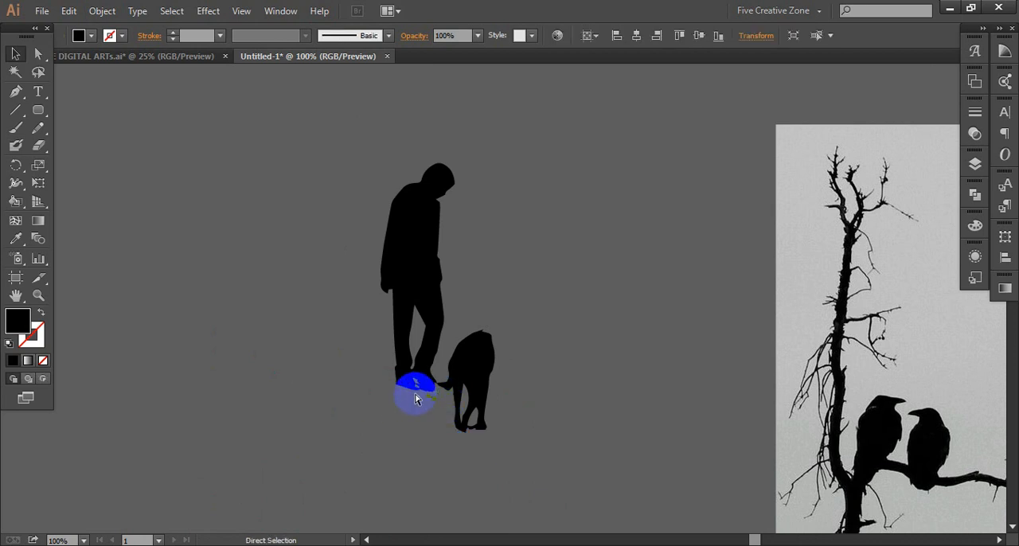
pyautogui.click(415, 398)
# - Erase the joint between the man's shoe and the dog's tail, and move the detached dog away from the man
pyautogui.scroll(3, 457, 394)
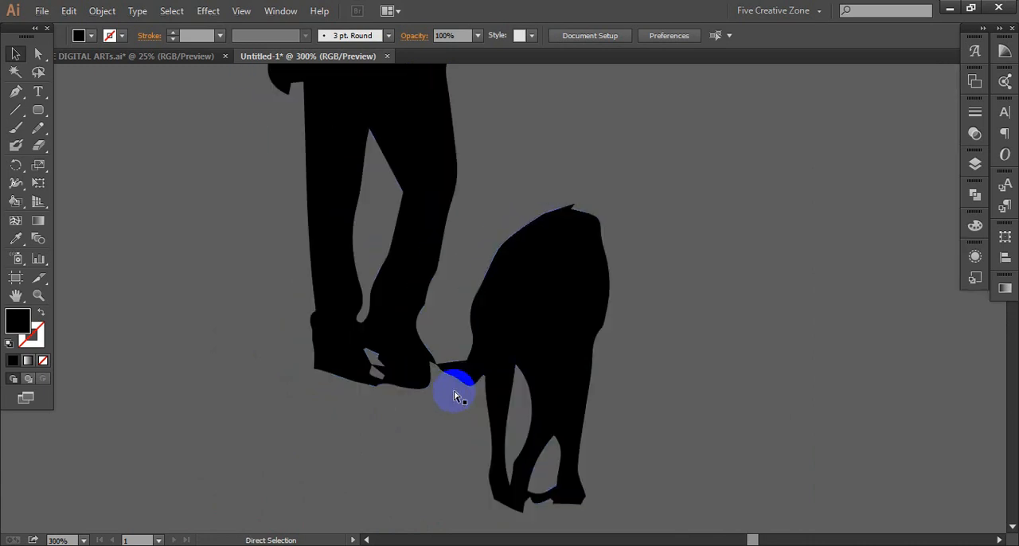
pyautogui.scroll(2, 456, 395)
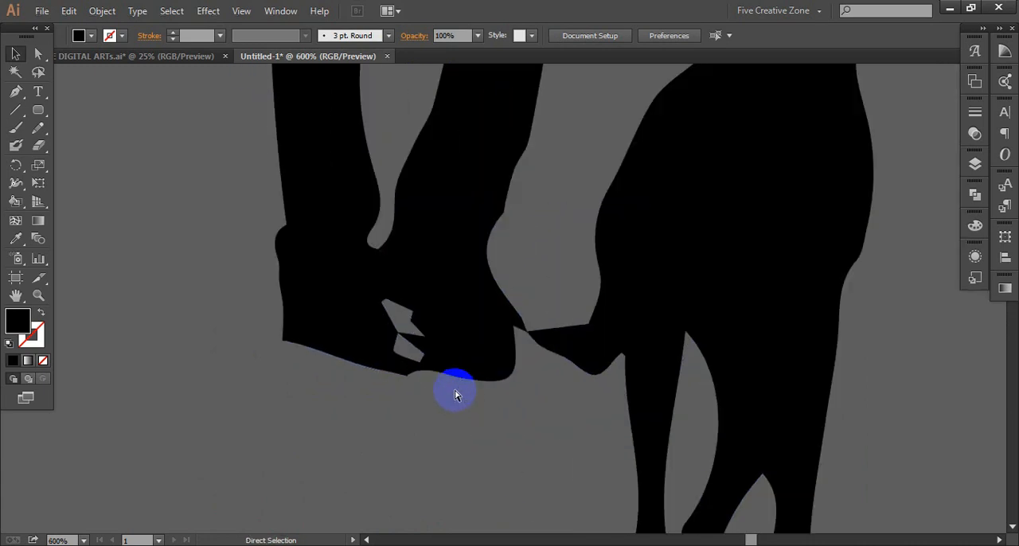
pyautogui.hscroll(2, 455, 395)
pyautogui.click(518, 319)
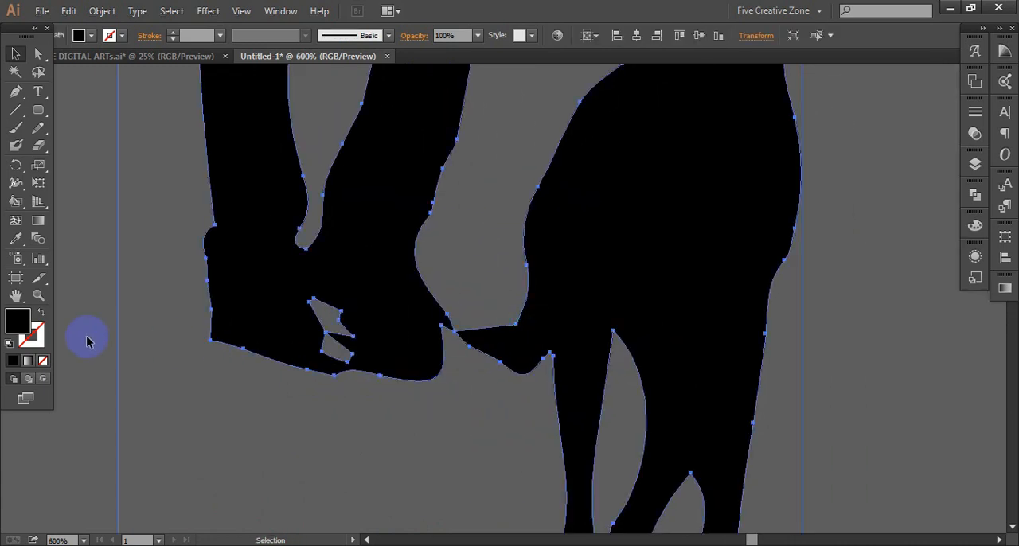
pyautogui.click(88, 341)
pyautogui.click(38, 145)
pyautogui.moveTo(521, 331)
pyautogui.mouseDown()
pyautogui.moveTo(467, 321)
pyautogui.moveTo(446, 346)
pyautogui.moveTo(461, 366)
pyautogui.mouseUp()
pyautogui.press('v')
pyautogui.moveTo(600, 291); pyautogui.dragTo(708, 273)
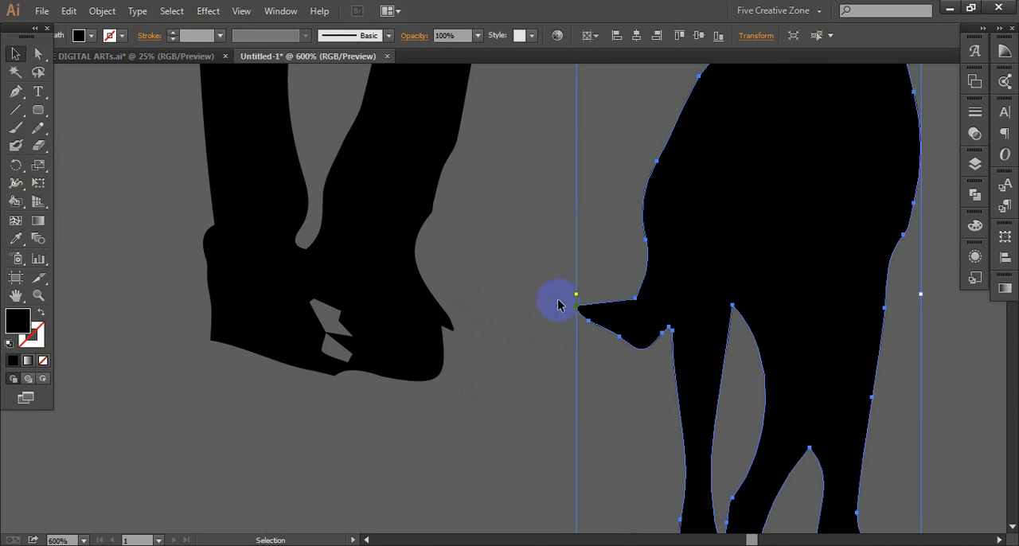
pyautogui.click(510, 324)
# - Move the dog silhouette back closer to the man, leaving a small gap beside his shoe
pyautogui.scroll(-3, 510, 325)
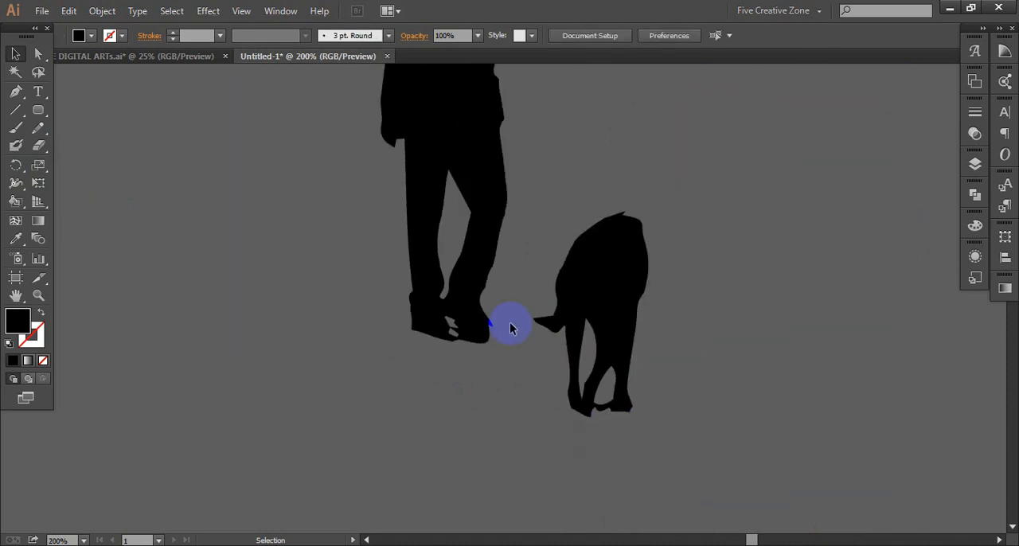
pyautogui.scroll(2, 510, 325)
pyautogui.scroll(-1, 510, 325)
pyautogui.scroll(1, 511, 325)
pyautogui.click(570, 415)
pyautogui.moveTo(570, 415); pyautogui.dragTo(554, 364)
pyautogui.click(624, 404)
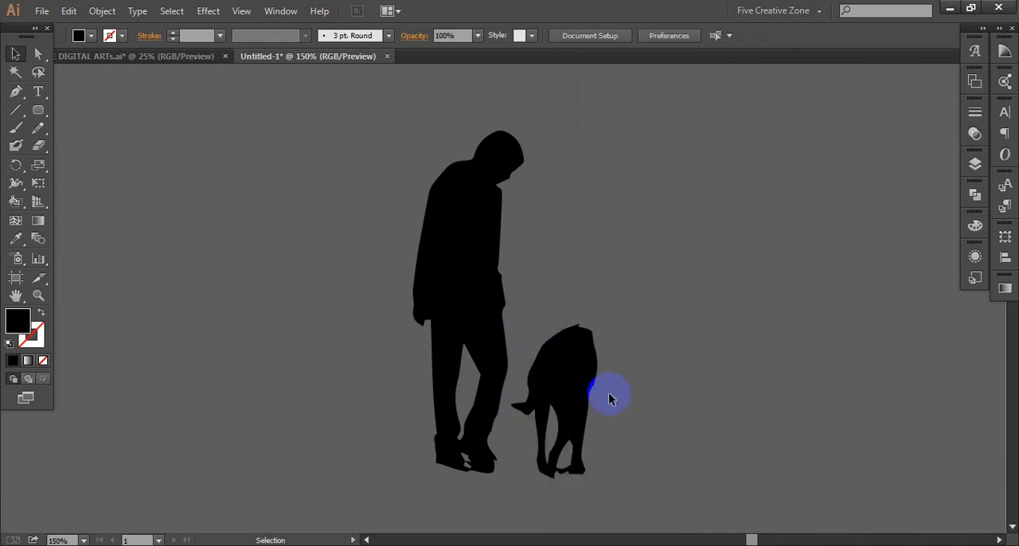
# - Place a duplicate of the man silhouette to the left of the original
pyautogui.click(583, 379)
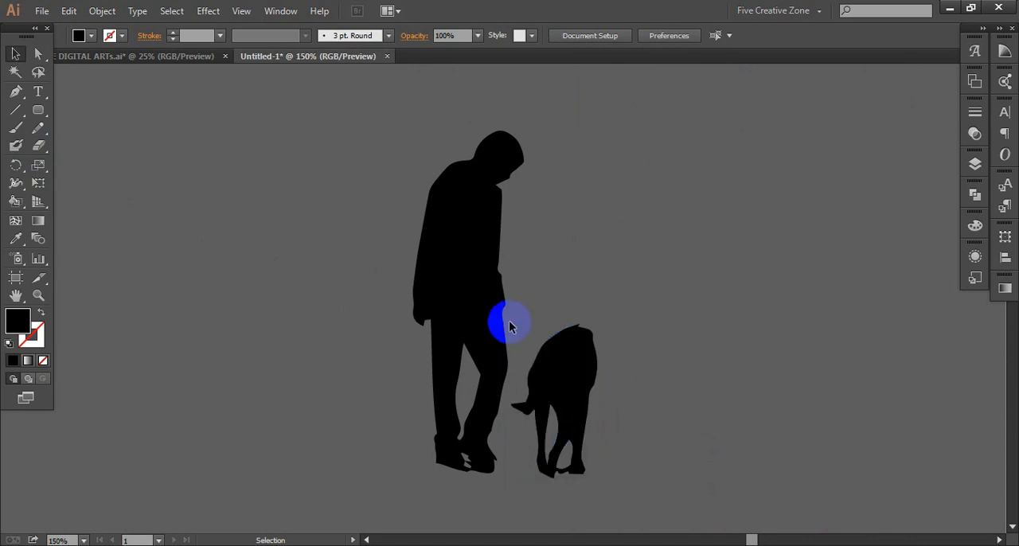
pyautogui.click(488, 309)
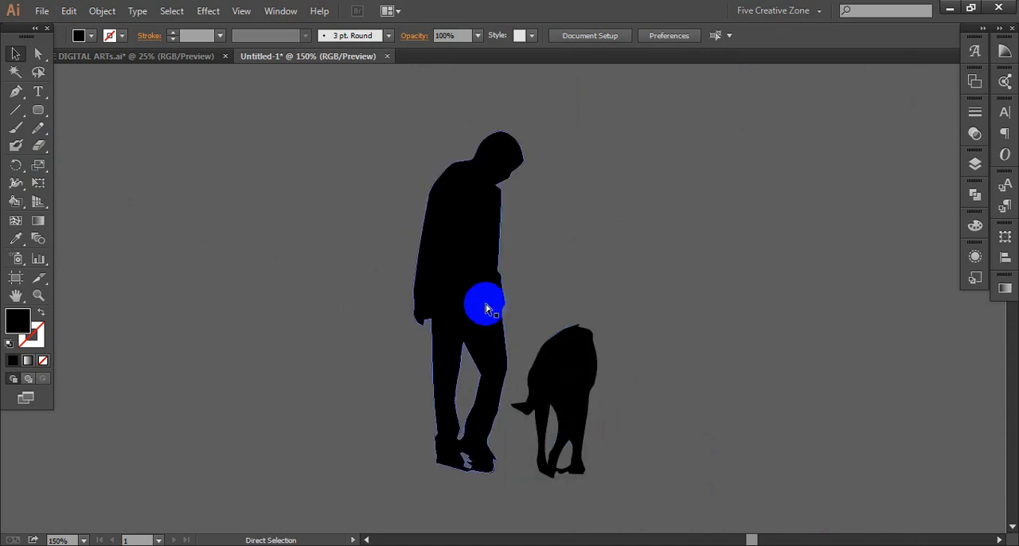
pyautogui.scroll(1, 488, 309)
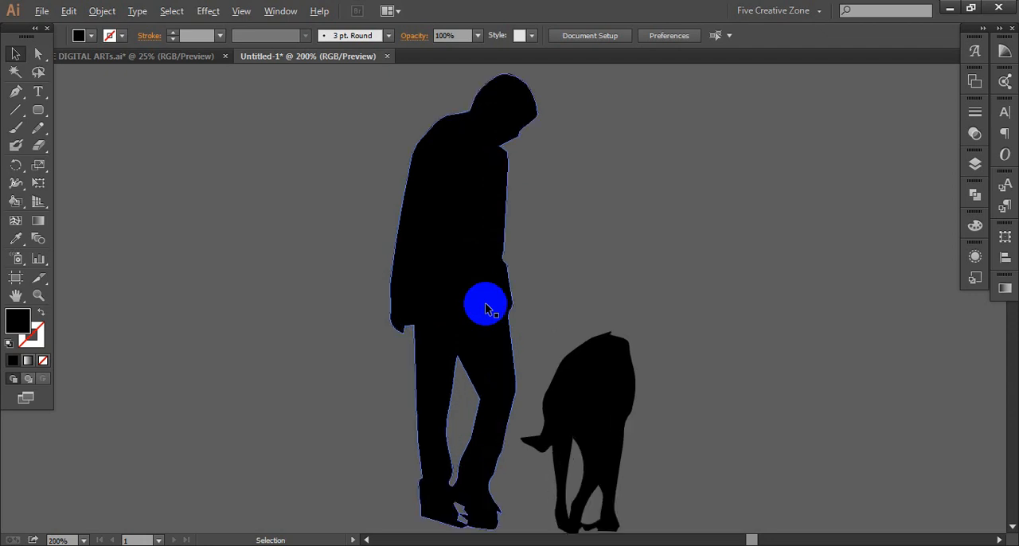
pyautogui.scroll(-1, 487, 309)
pyautogui.moveTo(468, 268); pyautogui.dragTo(320, 277)
pyautogui.hscroll(-1, 322, 281)
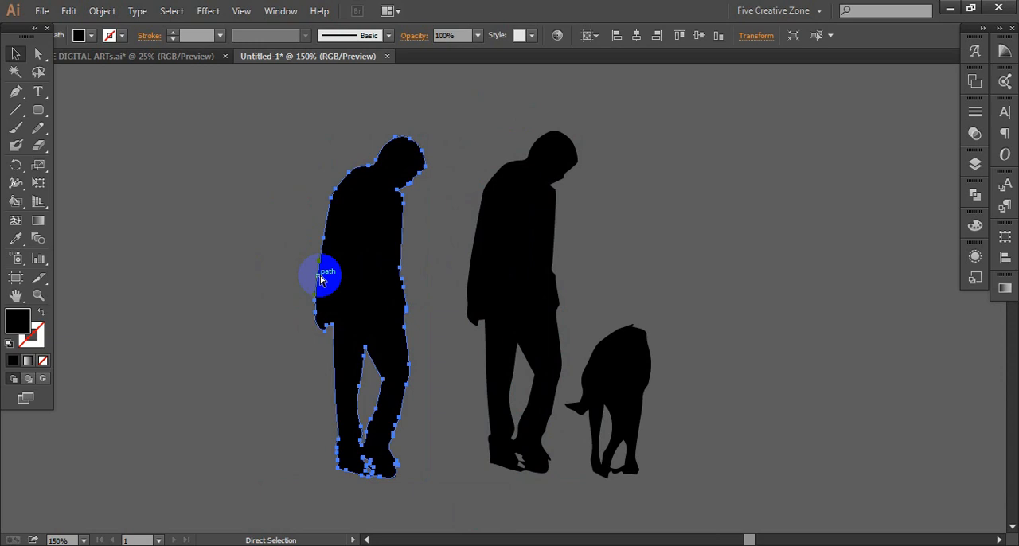
# - Cut the duplicated man's head off with the Eraser along the neck and delete the body, keeping the head
pyautogui.click(37, 146)
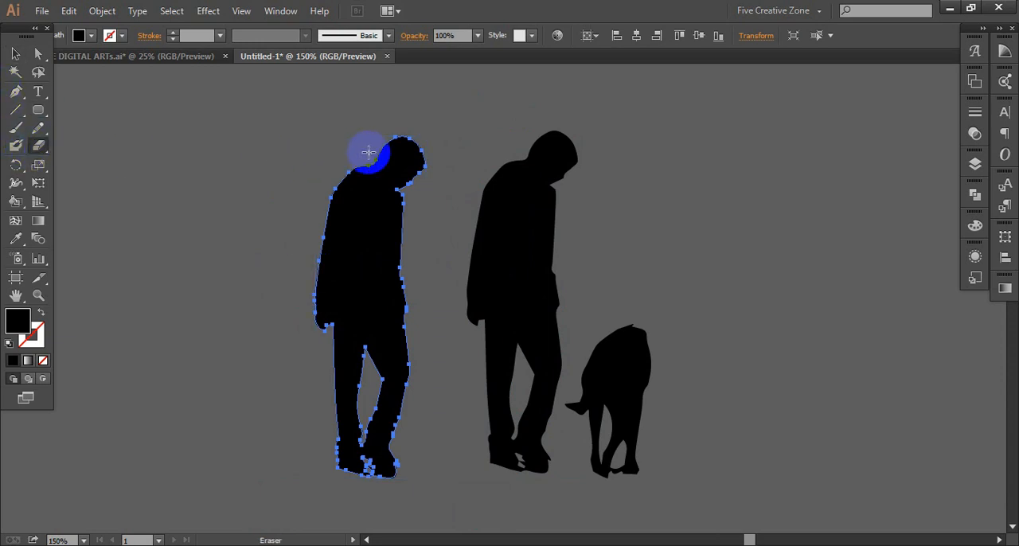
pyautogui.moveTo(371, 161); pyautogui.dragTo(410, 189)
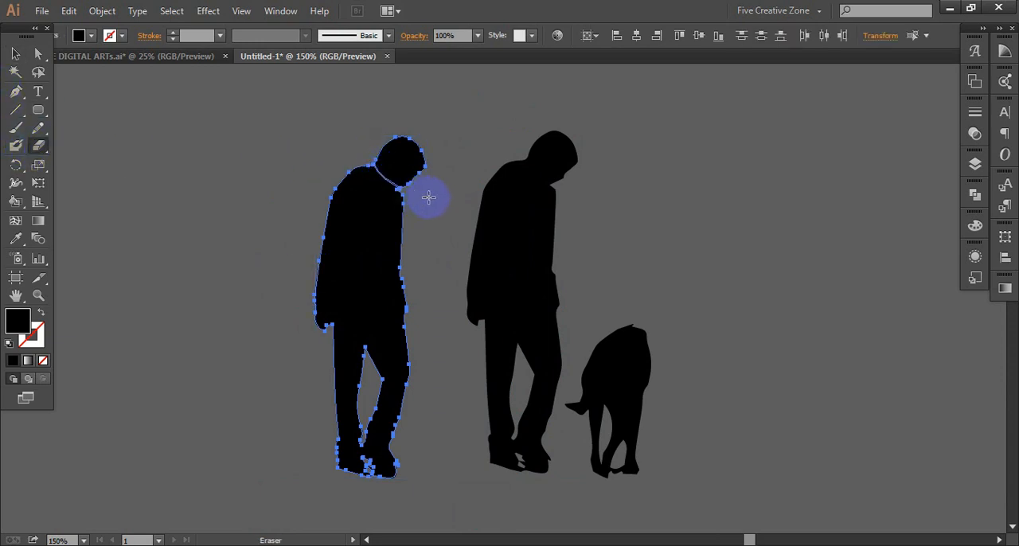
pyautogui.press('v')
pyautogui.moveTo(394, 226); pyautogui.dragTo(273, 230)
pyautogui.press('a')
pyautogui.press('Delete')
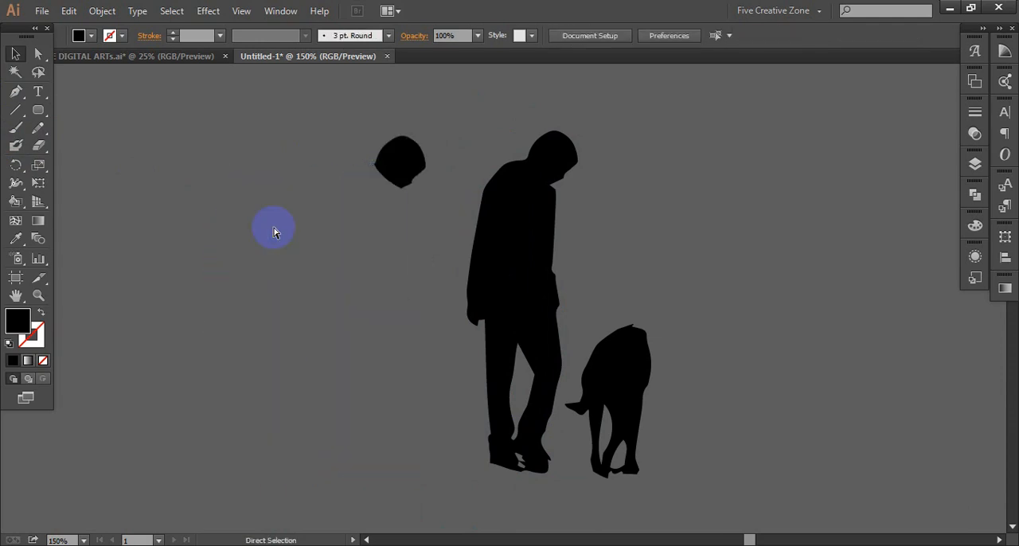
# - Position the cut-out head on the dog's shoulders, facing left, to serve as the dog's head
pyautogui.moveTo(398, 163); pyautogui.dragTo(411, 280)
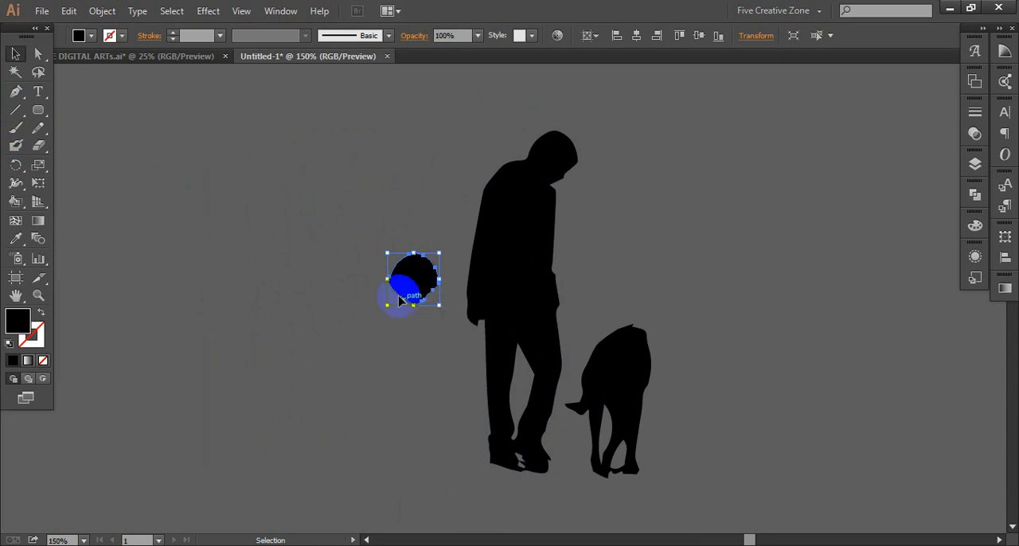
pyautogui.moveTo(428, 304); pyautogui.dragTo(628, 344)
pyautogui.click(680, 356)
pyautogui.click(630, 336)
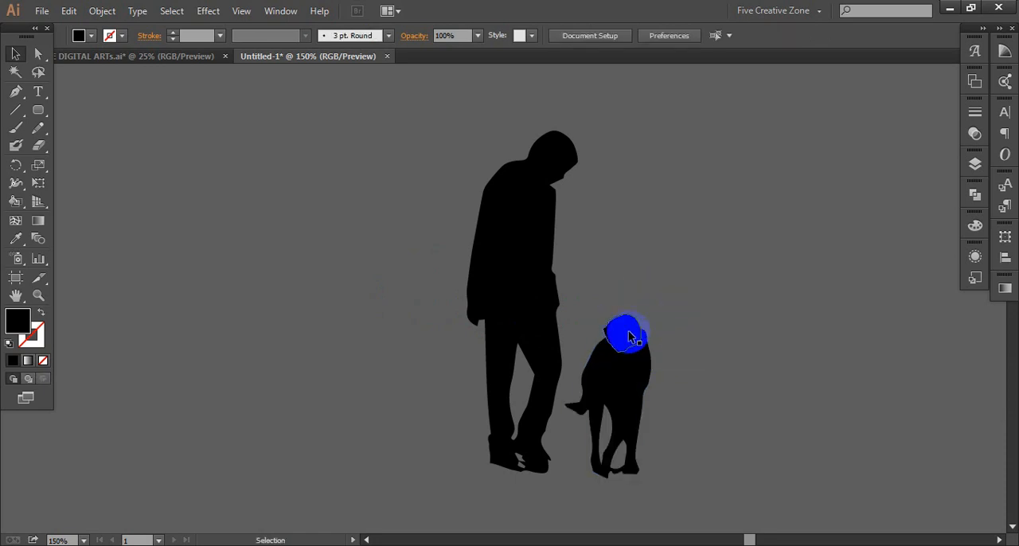
pyautogui.keyDown('shift'); pyautogui.click(637, 360); pyautogui.keyUp('shift')
pyautogui.moveTo(635, 357); pyautogui.dragTo(631, 340)
pyautogui.click(682, 288)
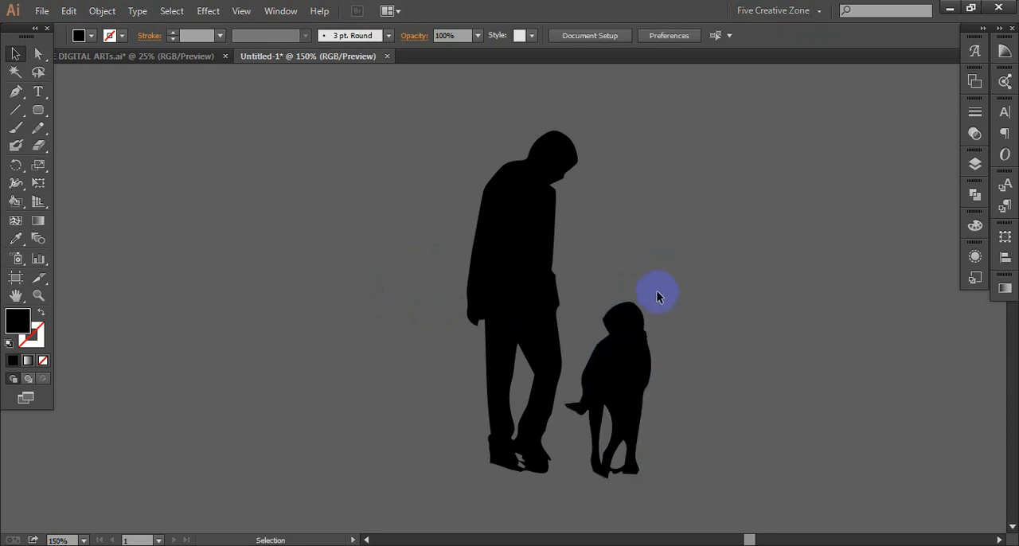
# - Group the man silhouette with the dog and its head, and deselect the group
pyautogui.press('a')
pyautogui.scroll(-2, 631, 278)
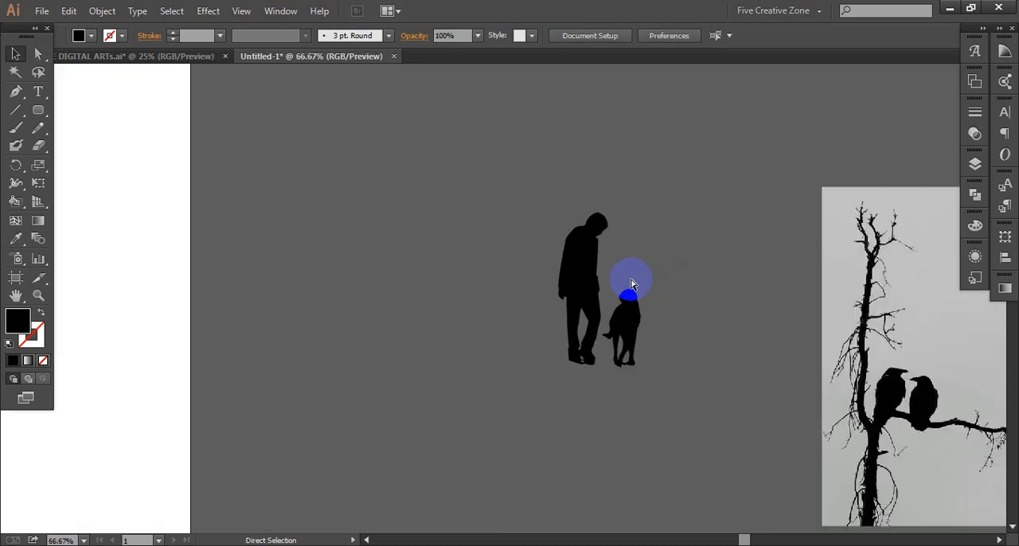
pyautogui.hscroll(2, 630, 284)
pyautogui.press('v')
pyautogui.scroll(2, 589, 283)
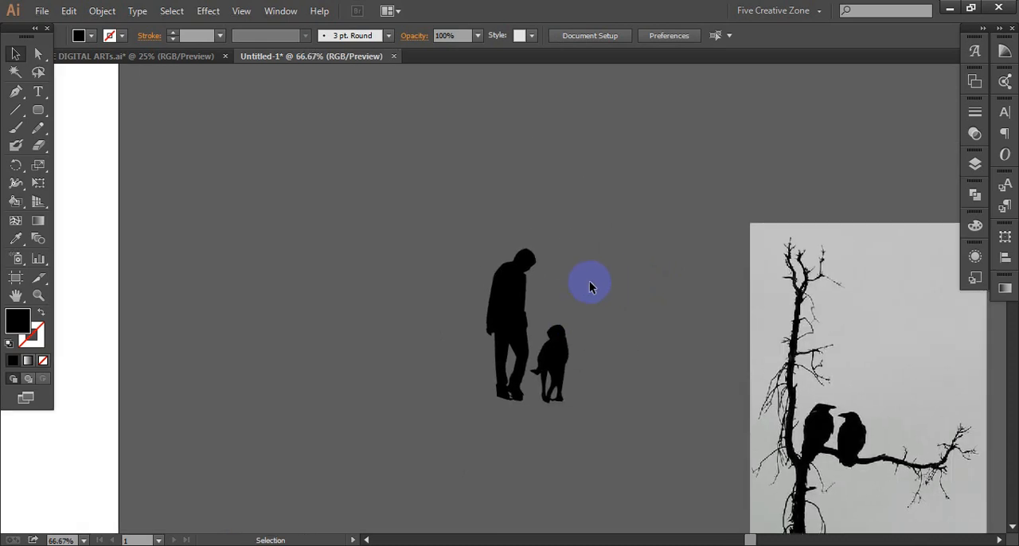
pyautogui.scroll(-1, 589, 287)
pyautogui.moveTo(400, 203); pyautogui.dragTo(624, 391)
pyautogui.press('a')
pyautogui.press('v')
pyautogui.rightClick(501, 314)
pyautogui.click(538, 383)
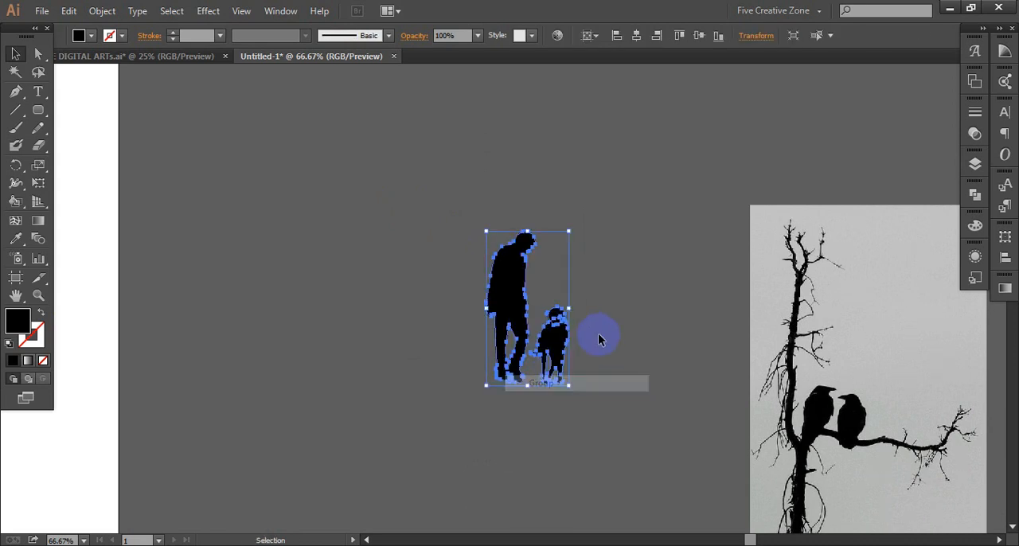
pyautogui.click(592, 309)
# - Start a grass tuft outline with the Pen tool, drawing the first curved blades left of the man's shoes
pyautogui.scroll(2, 587, 309)
pyautogui.hscroll(-7, 589, 308)
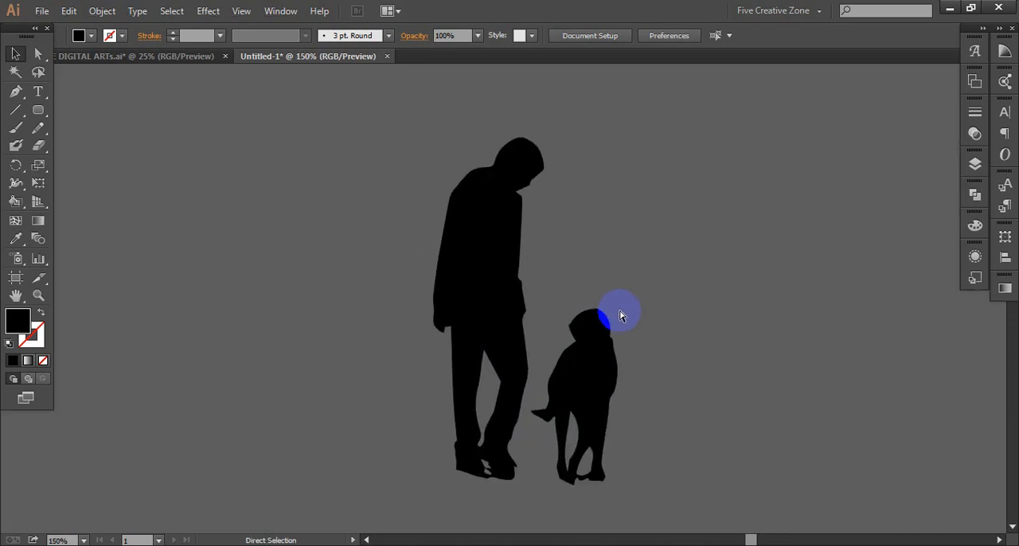
pyautogui.scroll(-2, 640, 323)
pyautogui.hscroll(1, 615, 325)
pyautogui.hscroll(2, 616, 324)
pyautogui.click(36, 170)
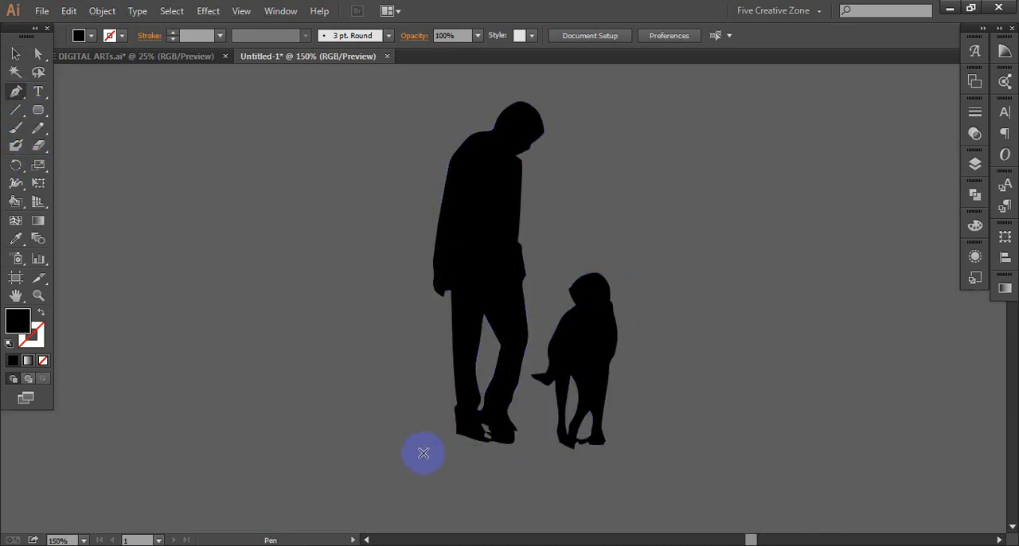
pyautogui.scroll(-1, 424, 453)
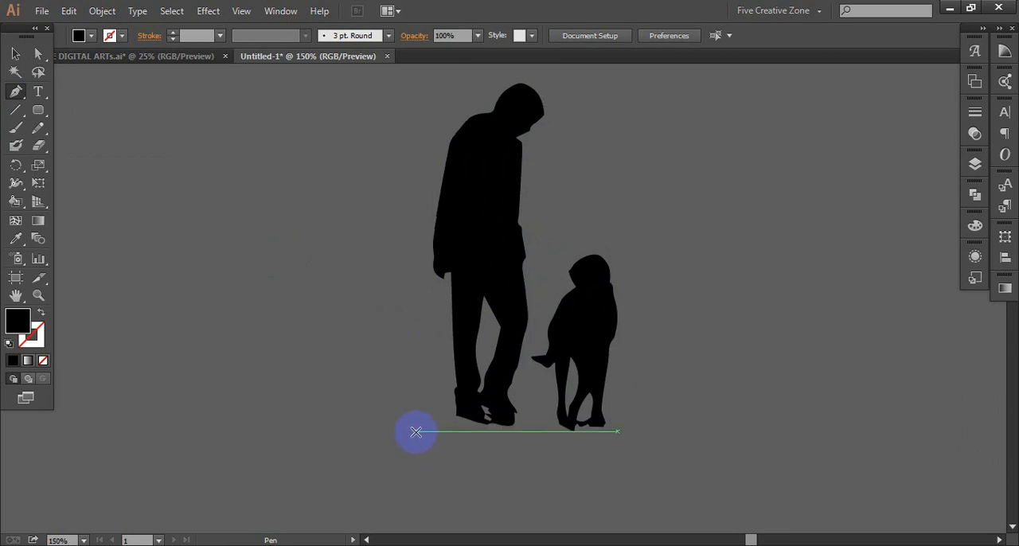
pyautogui.moveTo(416, 432); pyautogui.dragTo(380, 413)
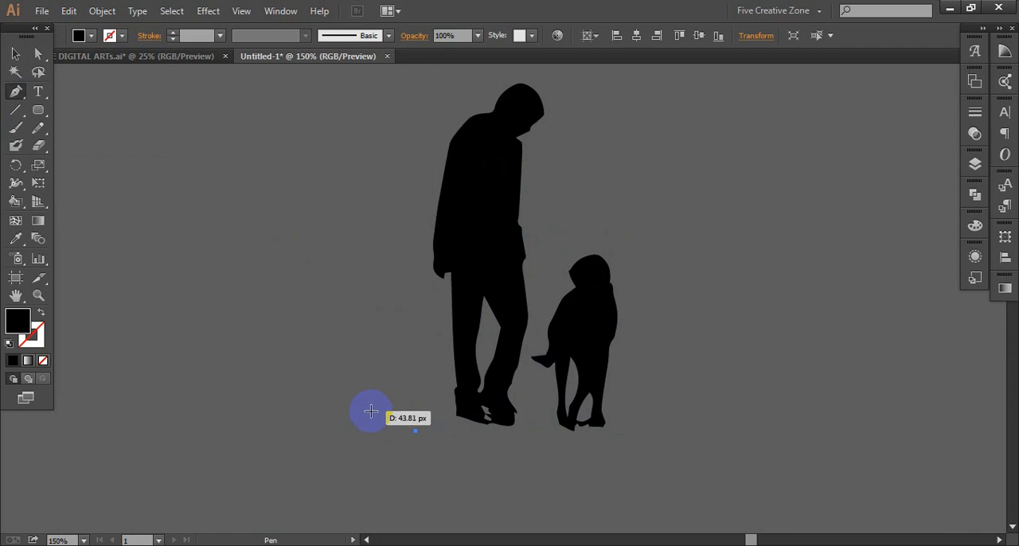
pyautogui.moveTo(347, 415); pyautogui.dragTo(359, 413)
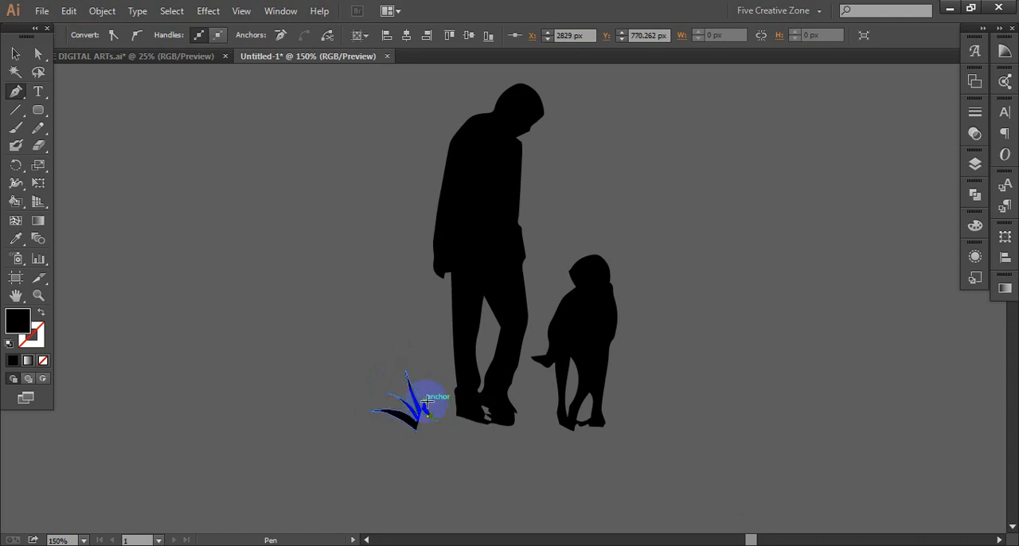
# - Extend the grass outline with two thin upright blades between the first blades and the man's trouser leg
pyautogui.scroll(5, 435, 417)
pyautogui.moveTo(397, 254); pyautogui.dragTo(398, 253)
pyautogui.click(387, 272)
pyautogui.moveTo(418, 386); pyautogui.dragTo(453, 428)
pyautogui.moveTo(418, 343); pyautogui.dragTo(398, 266)
pyautogui.moveTo(396, 242); pyautogui.dragTo(403, 231)
pyautogui.click(395, 242)
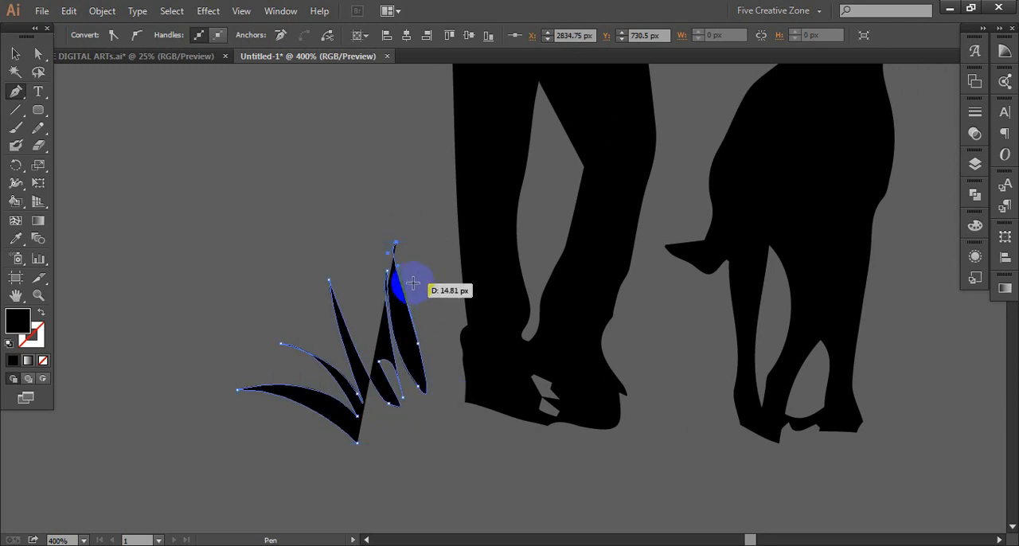
pyautogui.moveTo(411, 297); pyautogui.dragTo(428, 320)
pyautogui.moveTo(437, 384); pyautogui.dragTo(438, 402)
pyautogui.click(437, 384)
# - Add one tall and one shorter blade against the man's rear leg, ending the outline at his shoe
pyautogui.moveTo(429, 147); pyautogui.dragTo(444, 85)
pyautogui.click(430, 147)
pyautogui.moveTo(452, 371); pyautogui.dragTo(462, 385)
pyautogui.click(451, 371)
pyautogui.moveTo(446, 250); pyautogui.dragTo(438, 219)
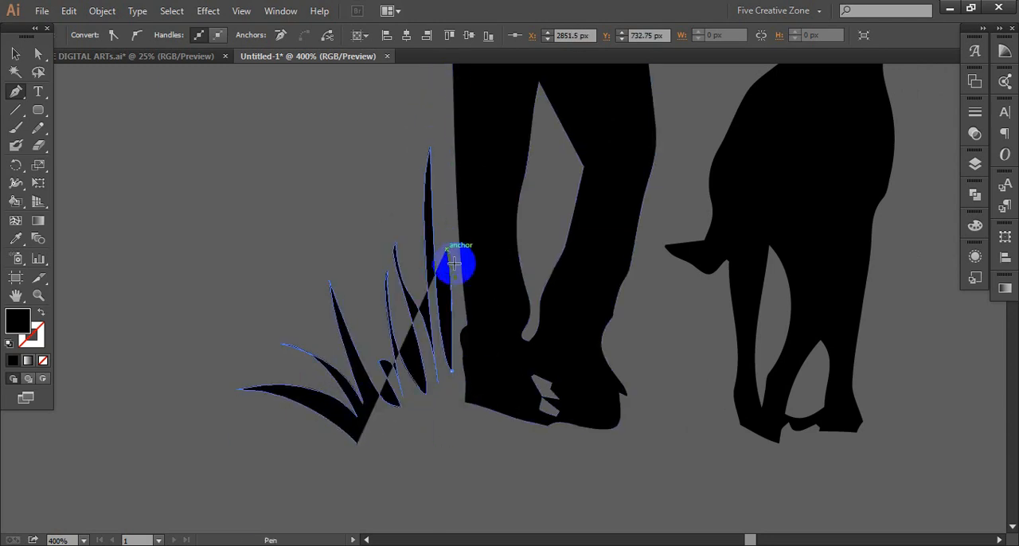
pyautogui.click(446, 250)
pyautogui.moveTo(470, 391); pyautogui.dragTo(471, 428)
pyautogui.click(470, 391)
# - Continue the grass outline across the man's shoes with three curved blades rising between his lower legs
pyautogui.click(522, 391)
pyautogui.moveTo(539, 181); pyautogui.dragTo(568, 154)
pyautogui.click(539, 181)
pyautogui.moveTo(529, 382); pyautogui.dragTo(558, 515)
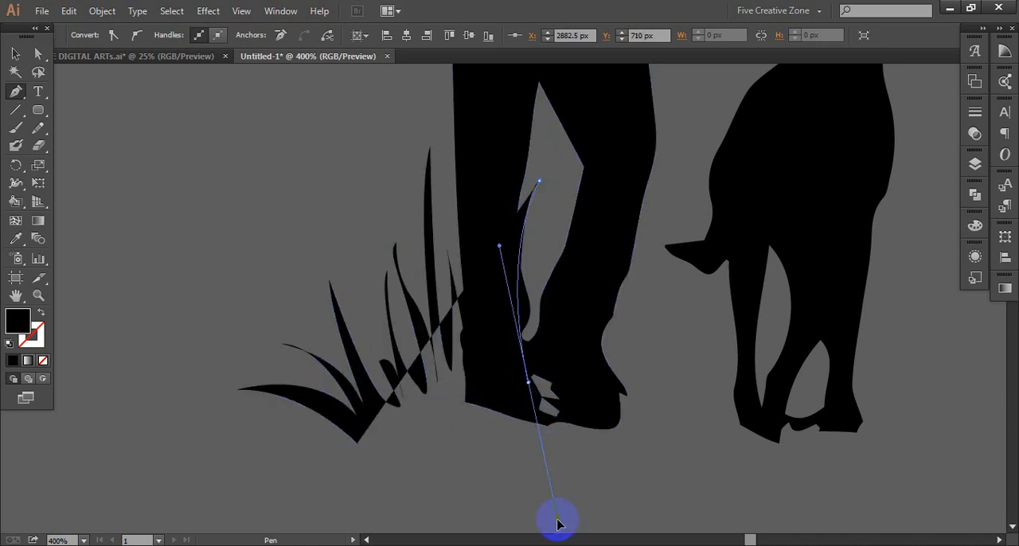
pyautogui.click(528, 382)
pyautogui.moveTo(548, 201); pyautogui.dragTo(589, 182)
pyautogui.moveTo(537, 379); pyautogui.dragTo(581, 416)
pyautogui.hotkey('ctrl', 'z')
pyautogui.click(547, 201)
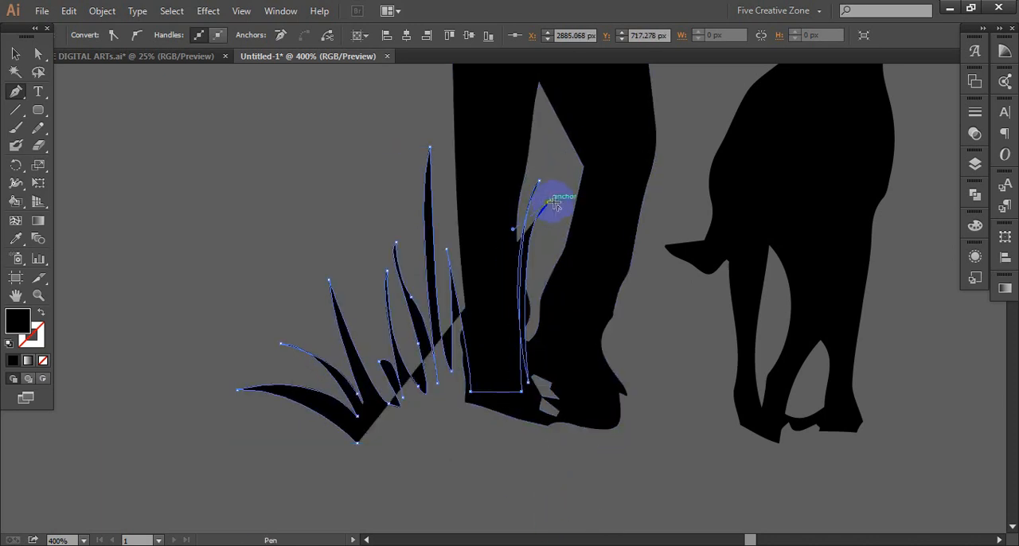
pyautogui.moveTo(537, 375); pyautogui.dragTo(544, 496)
pyautogui.hotkey('ctrl', 'z')
pyautogui.scroll(3, 545, 382)
pyautogui.click(549, 273)
pyautogui.moveTo(540, 448); pyautogui.dragTo(569, 501)
pyautogui.scroll(2, 548, 438)
pyautogui.click(539, 449)
pyautogui.moveTo(555, 297); pyautogui.dragTo(546, 256)
pyautogui.click(554, 297)
pyautogui.moveTo(566, 434); pyautogui.dragTo(547, 488)
pyautogui.click(566, 433)
pyautogui.click(617, 460)
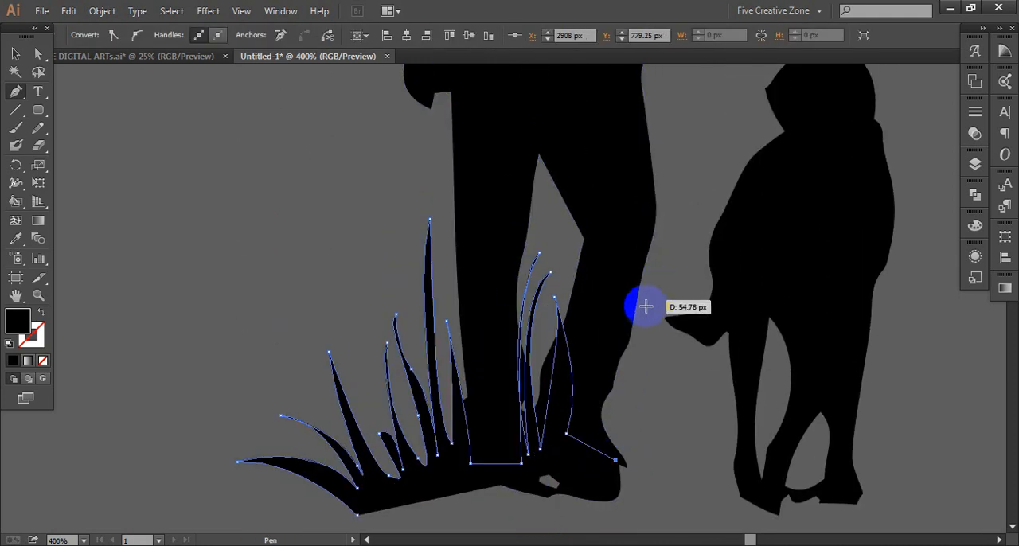
# - Draw three pointed grass blades between the man's front leg and the dog's tail
pyautogui.moveTo(641, 305); pyautogui.dragTo(683, 268)
pyautogui.click(642, 305)
pyautogui.moveTo(627, 466); pyautogui.dragTo(660, 491)
pyautogui.click(625, 464)
pyautogui.moveTo(641, 371); pyautogui.dragTo(674, 338)
pyautogui.click(640, 371)
pyautogui.moveTo(644, 468); pyautogui.dragTo(671, 539)
pyautogui.click(645, 433)
pyautogui.moveTo(659, 277); pyautogui.dragTo(651, 249)
pyautogui.click(659, 277)
pyautogui.moveTo(652, 433); pyautogui.dragTo(617, 520)
pyautogui.click(652, 433)
# - Add four smaller grass blades below the dog's tail, up to its first leg
pyautogui.moveTo(683, 360); pyautogui.dragTo(694, 320)
pyautogui.moveTo(668, 434); pyautogui.dragTo(662, 468)
pyautogui.moveTo(724, 319); pyautogui.dragTo(756, 296)
pyautogui.click(724, 319)
pyautogui.moveTo(680, 433); pyautogui.dragTo(689, 456)
pyautogui.click(680, 434)
pyautogui.moveTo(702, 393); pyautogui.dragTo(703, 352)
pyautogui.moveTo(692, 445); pyautogui.dragTo(672, 471)
pyautogui.click(692, 444)
pyautogui.moveTo(726, 351); pyautogui.dragTo(729, 298)
pyautogui.moveTo(714, 444); pyautogui.dragTo(699, 461)
pyautogui.click(714, 444)
# - Continue the grass outline across the dog's paws with a small curved blade and taller blades over its far leg
pyautogui.scroll(-1, 720, 444)
pyautogui.click(742, 429)
pyautogui.click(800, 443)
pyautogui.moveTo(812, 398); pyautogui.dragTo(796, 370)
pyautogui.click(812, 432)
pyautogui.moveTo(820, 428); pyautogui.dragTo(812, 451)
pyautogui.click(820, 428)
pyautogui.click(843, 430)
pyautogui.moveTo(885, 273); pyautogui.dragTo(913, 257)
pyautogui.click(885, 273)
pyautogui.moveTo(860, 431); pyautogui.dragTo(886, 512)
pyautogui.click(859, 431)
pyautogui.moveTo(864, 356); pyautogui.dragTo(859, 332)
pyautogui.moveTo(868, 432); pyautogui.dragTo(855, 483)
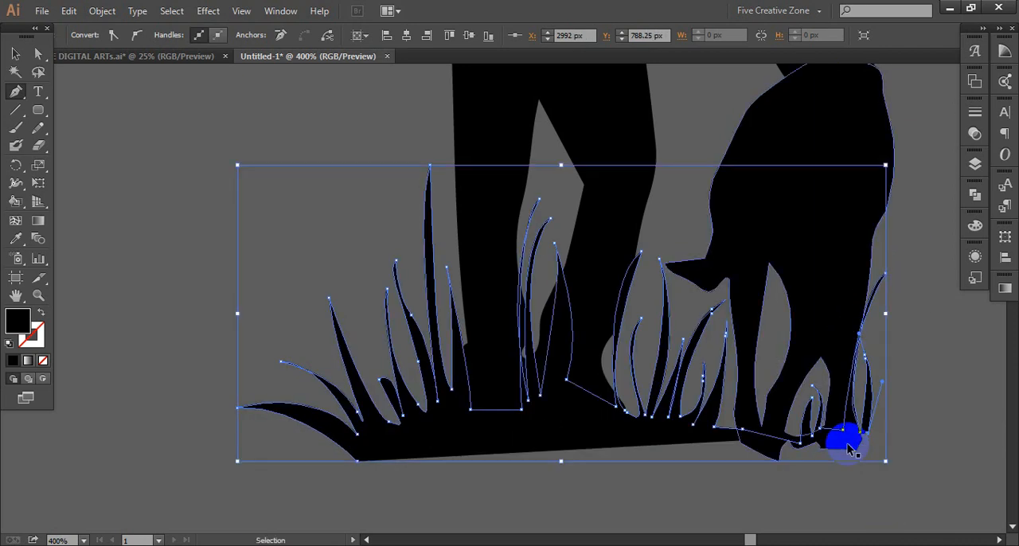
# - Draw the last curved blades right of the dog and close the grass outline along the ground at its starting point
pyautogui.hscroll(5, 844, 437)
pyautogui.click(689, 434)
pyautogui.moveTo(715, 264); pyautogui.dragTo(683, 198)
pyautogui.click(714, 264)
pyautogui.moveTo(707, 432); pyautogui.dragTo(663, 343)
pyautogui.scroll(5, 688, 374)
pyautogui.click(764, 256)
pyautogui.moveTo(723, 400); pyautogui.dragTo(751, 414)
pyautogui.click(724, 401)
pyautogui.moveTo(745, 351); pyautogui.dragTo(732, 330)
pyautogui.click(745, 351)
pyautogui.moveTo(732, 410); pyautogui.dragTo(694, 433)
pyautogui.hotkey('ctrl', 'z')
pyautogui.click(673, 413)
pyautogui.click(178, 424)
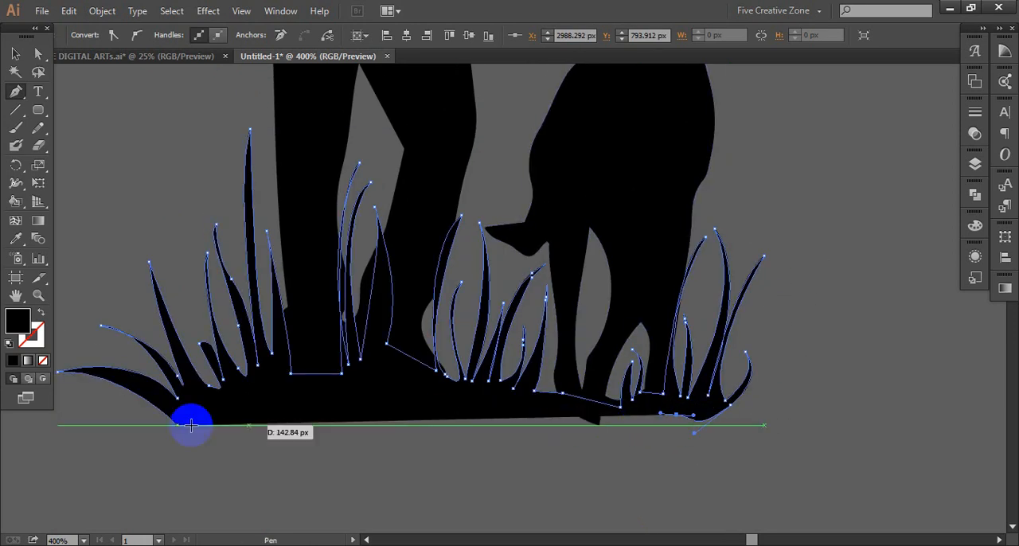
pyautogui.press('v')
pyautogui.hotkey('ctrl', '-')
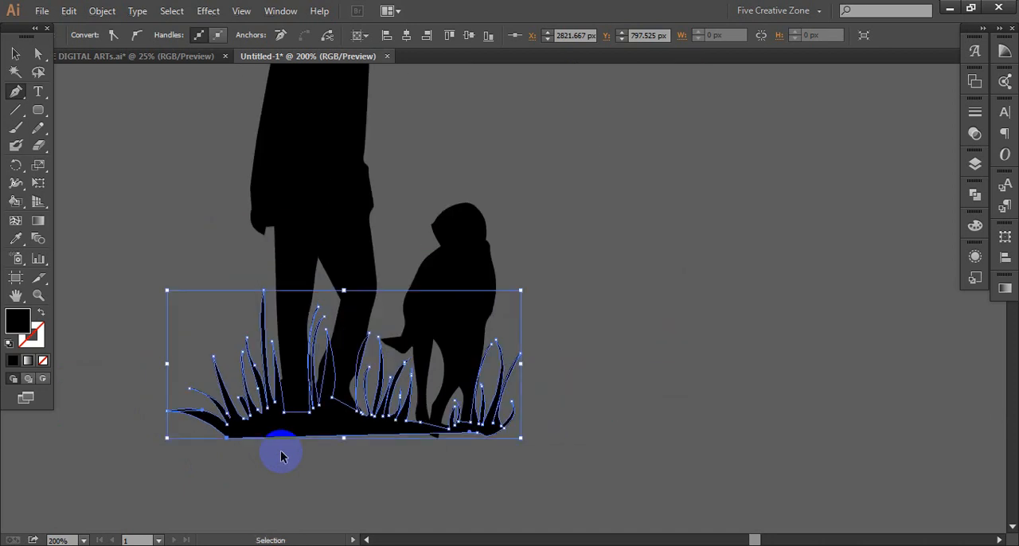
# - Unite the man, dog and grass silhouettes into a single shape with Pathfinder
pyautogui.hscroll(-5, 284, 448)
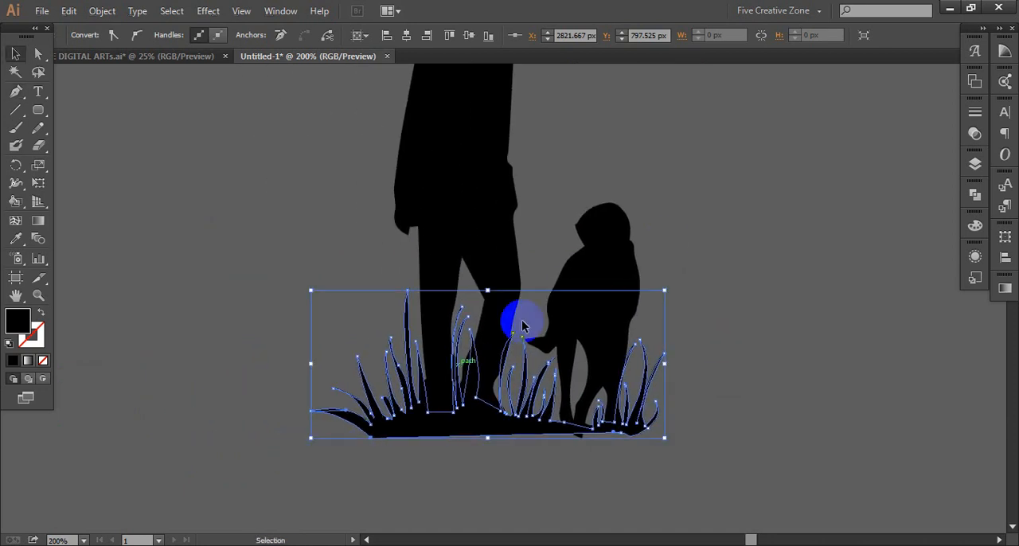
pyautogui.click(681, 220)
pyautogui.hotkey('ctrl', '-')
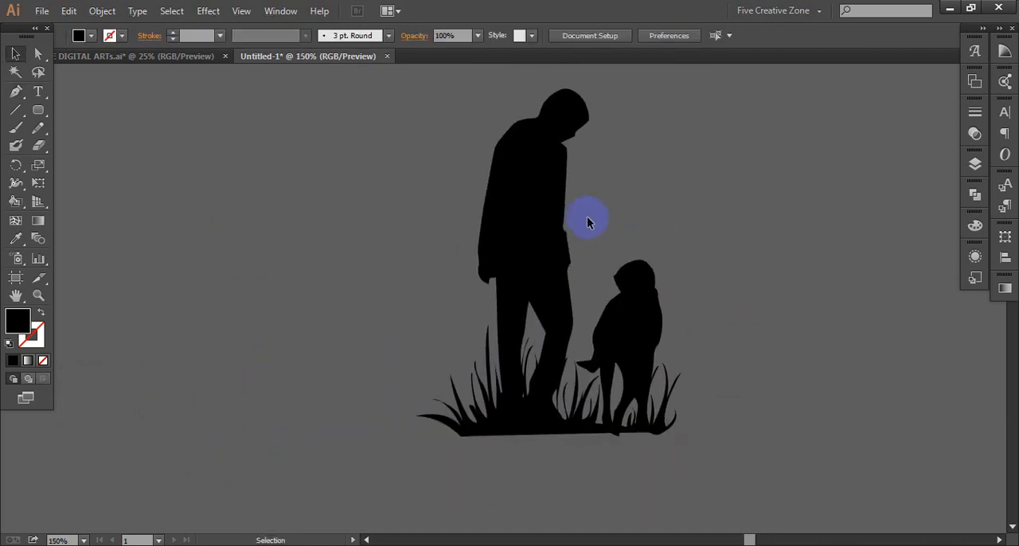
pyautogui.hotkey('ctrl', '+')
pyautogui.hotkey('ctrl', '-')
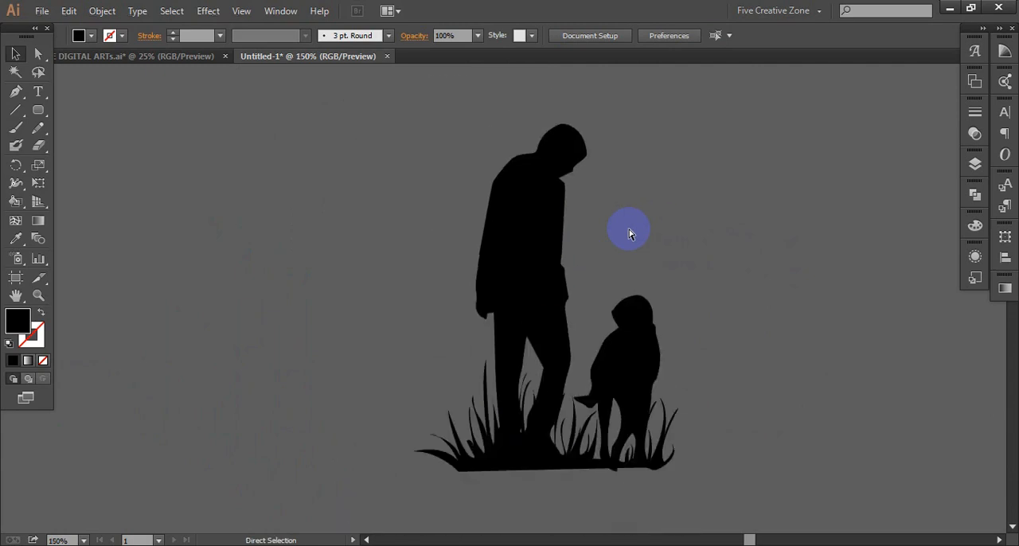
pyautogui.moveTo(414, 135); pyautogui.dragTo(757, 444)
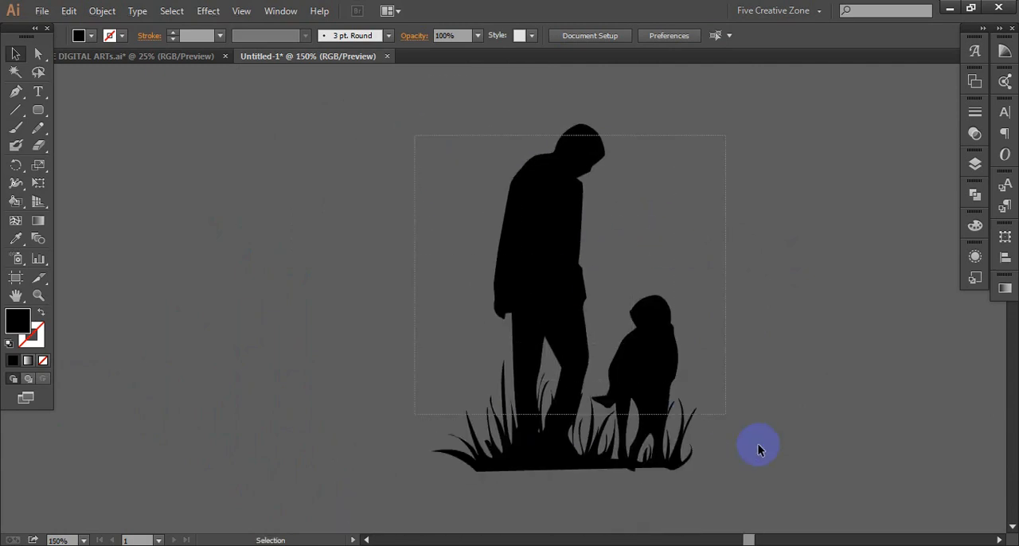
pyautogui.moveTo(797, 484); pyautogui.dragTo(798, 484)
pyautogui.click(979, 198)
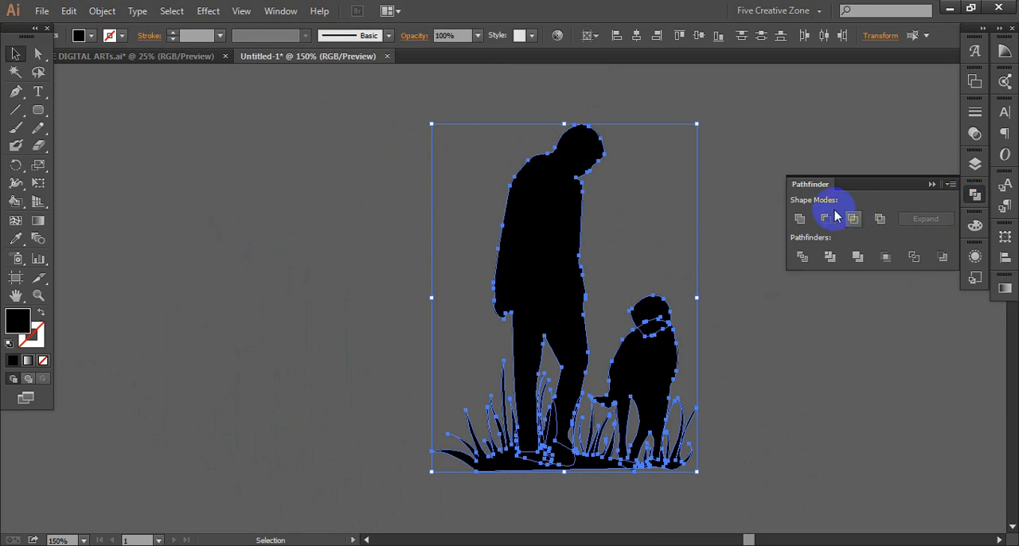
pyautogui.click(799, 220)
pyautogui.click(737, 198)
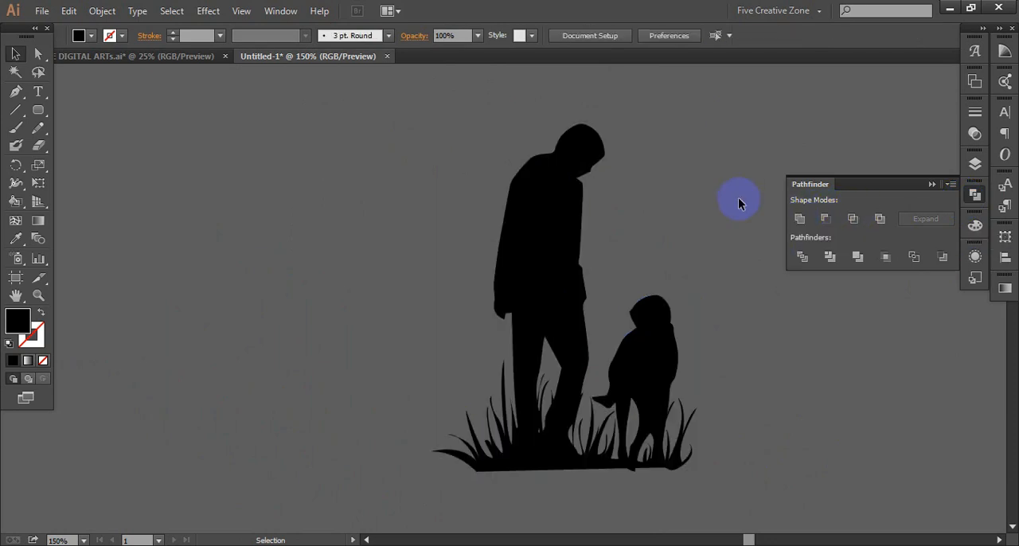
# - Move the united man, dog and grass silhouette a short distance left on the canvas
pyautogui.moveTo(533, 237); pyautogui.dragTo(459, 237)
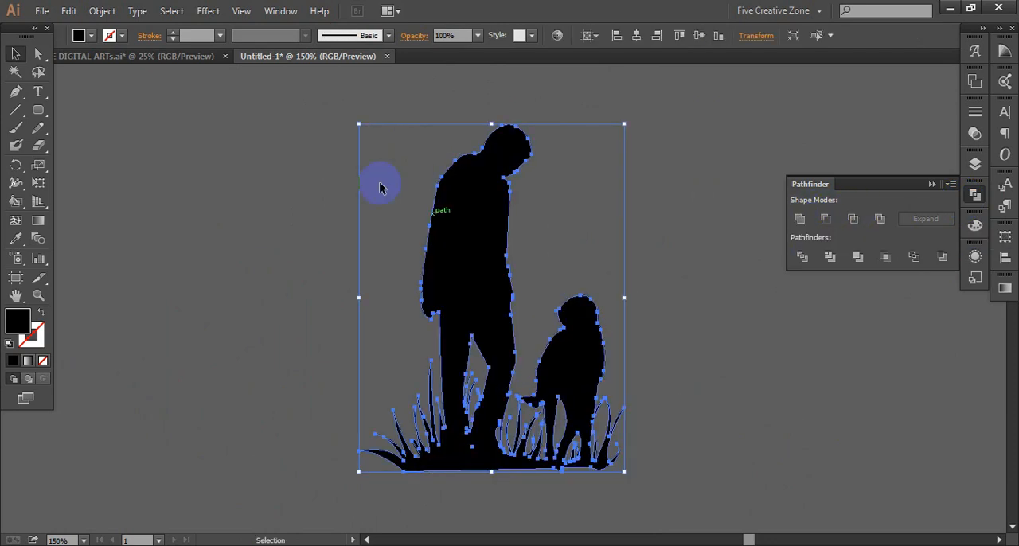
pyautogui.click(115, 10)
pyautogui.click(297, 199)
pyautogui.click(289, 199)
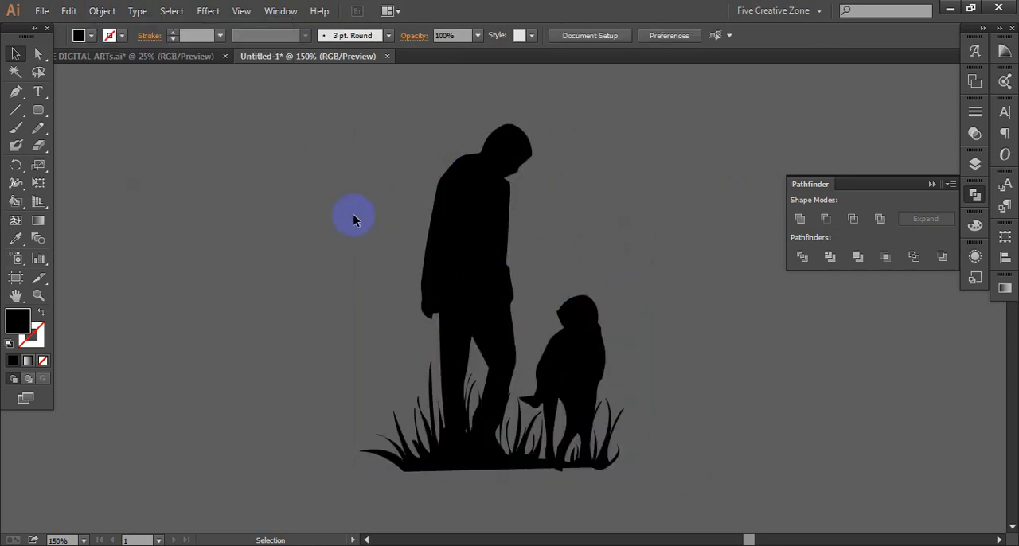
# - Enlarge the united silhouette proportionally to nearly double its size and reposition it to the left of the tree photo
pyautogui.scroll(-2, 523, 268)
pyautogui.hscroll(4, 522, 269)
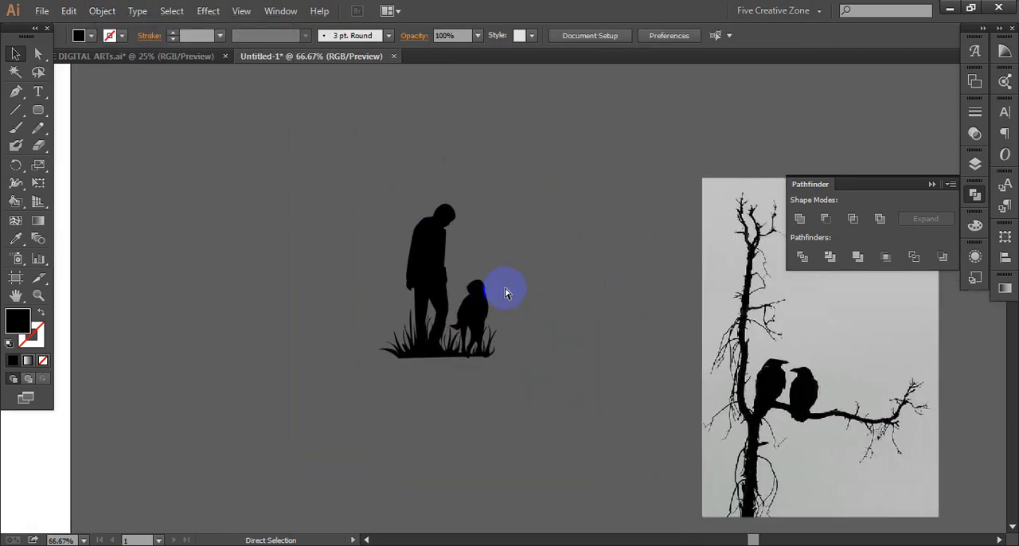
pyautogui.hscroll(3, 505, 293)
pyautogui.click(330, 287)
pyautogui.moveTo(389, 357); pyautogui.dragTo(491, 493)
pyautogui.moveTo(465, 428); pyautogui.dragTo(338, 386)
pyautogui.click(450, 323)
# - Expand the image tracing of the crow tree photo and ungroup the resulting vector shapes
pyautogui.scroll(-3, 427, 331)
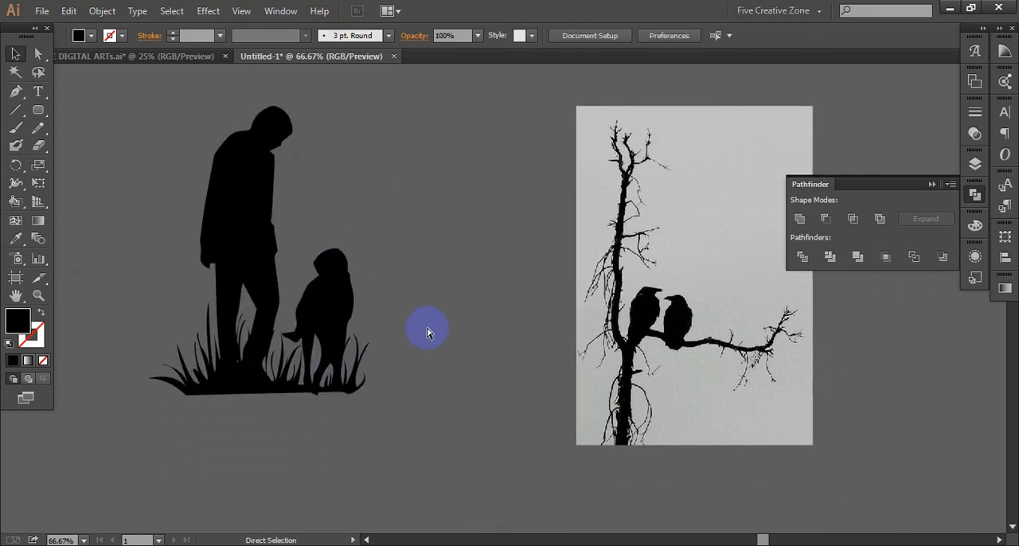
pyautogui.hscroll(3, 428, 332)
pyautogui.click(558, 268)
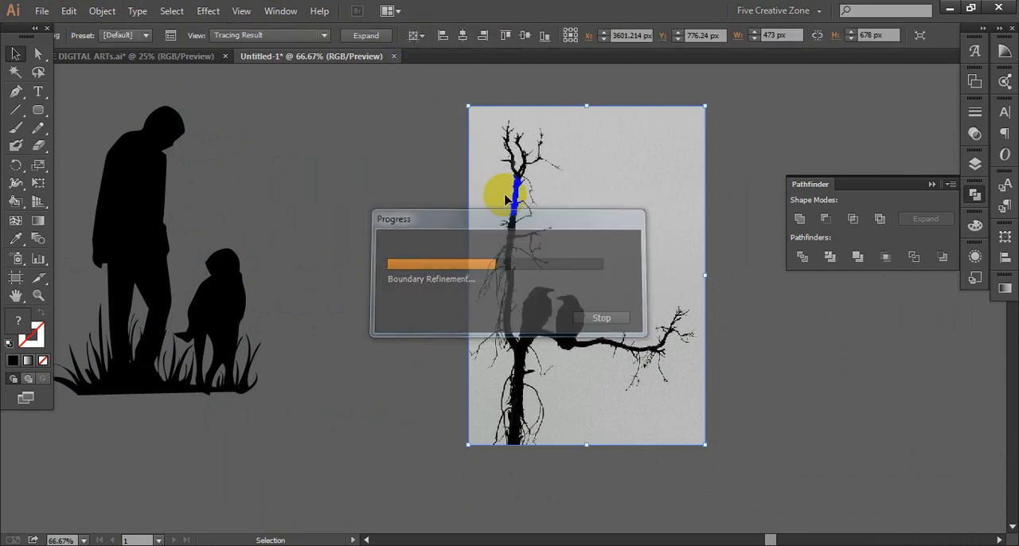
pyautogui.click(367, 36)
pyautogui.rightClick(558, 180)
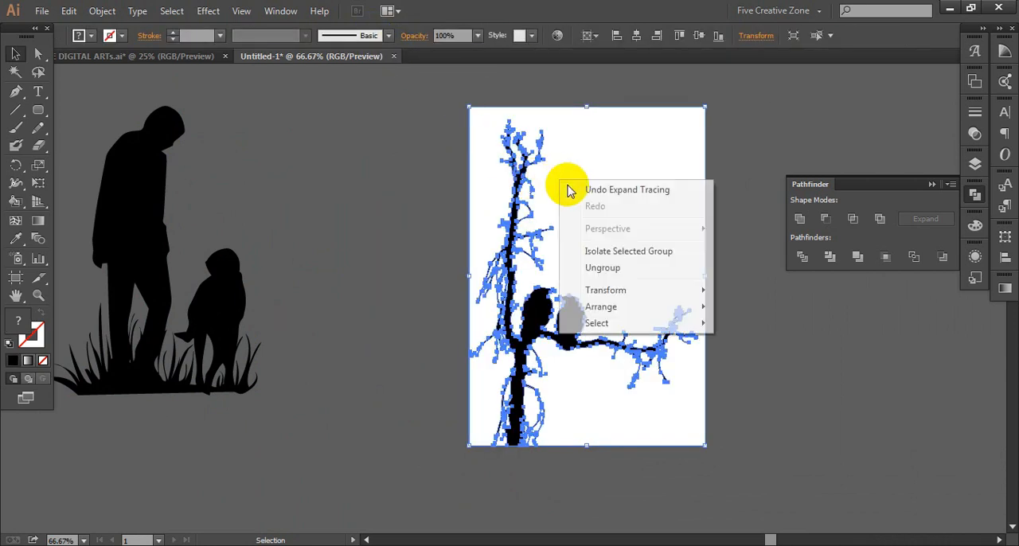
pyautogui.click(621, 271)
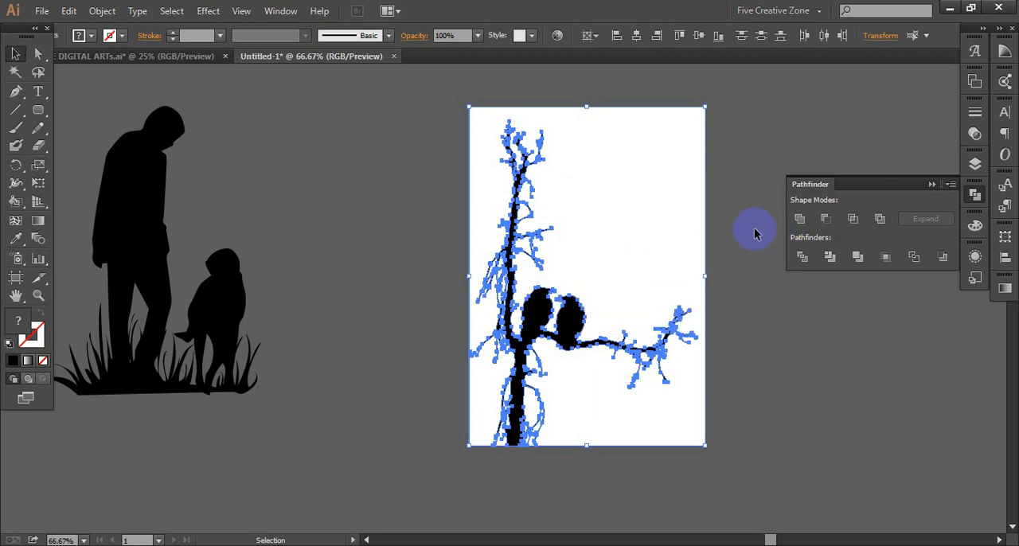
pyautogui.click(755, 233)
# - Select all objects with the same white fill colour as the tree's background and delete them
pyautogui.moveTo(658, 224); pyautogui.dragTo(515, 252)
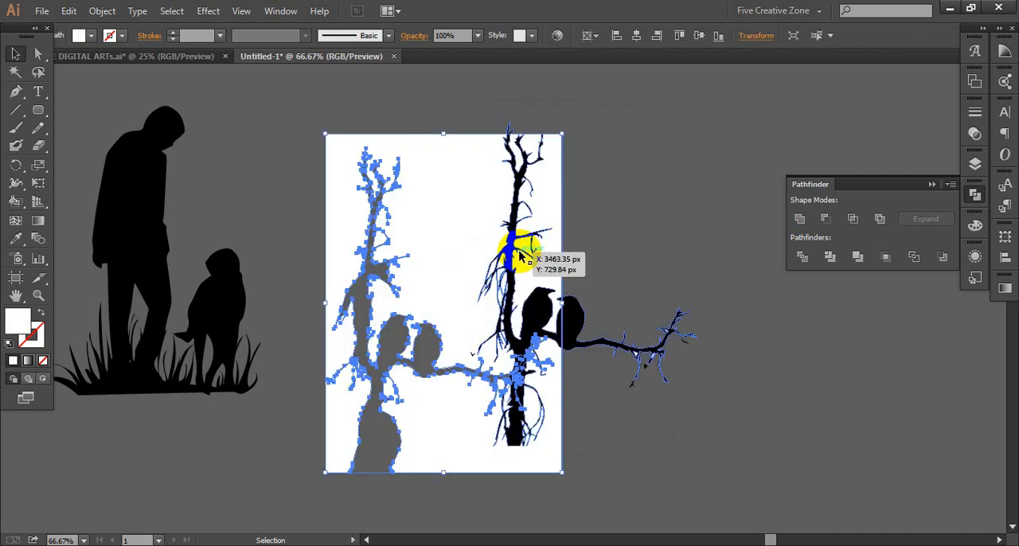
pyautogui.hotkey('ctrl', 'z')
pyautogui.click(200, 7)
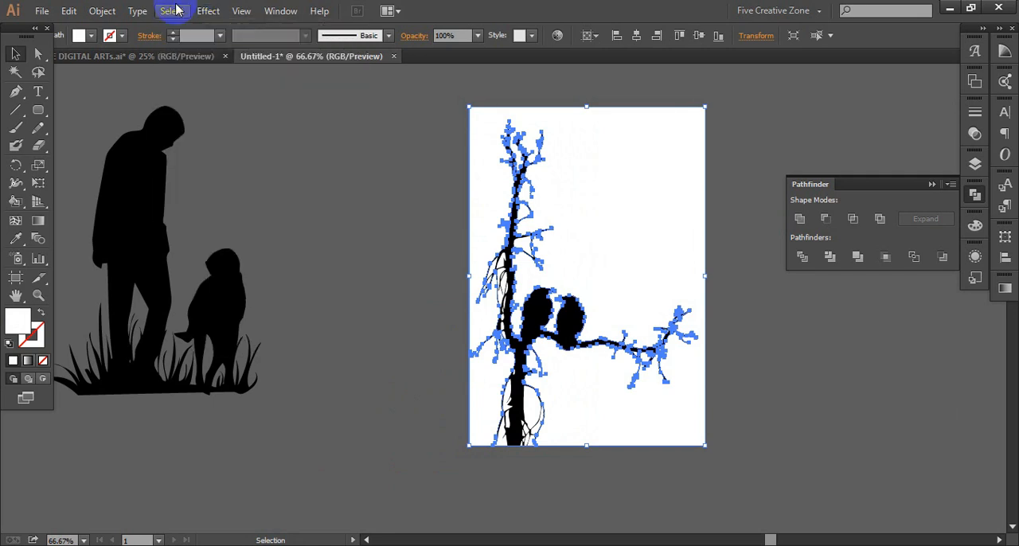
pyautogui.click(174, 10)
pyautogui.moveTo(230, 169)
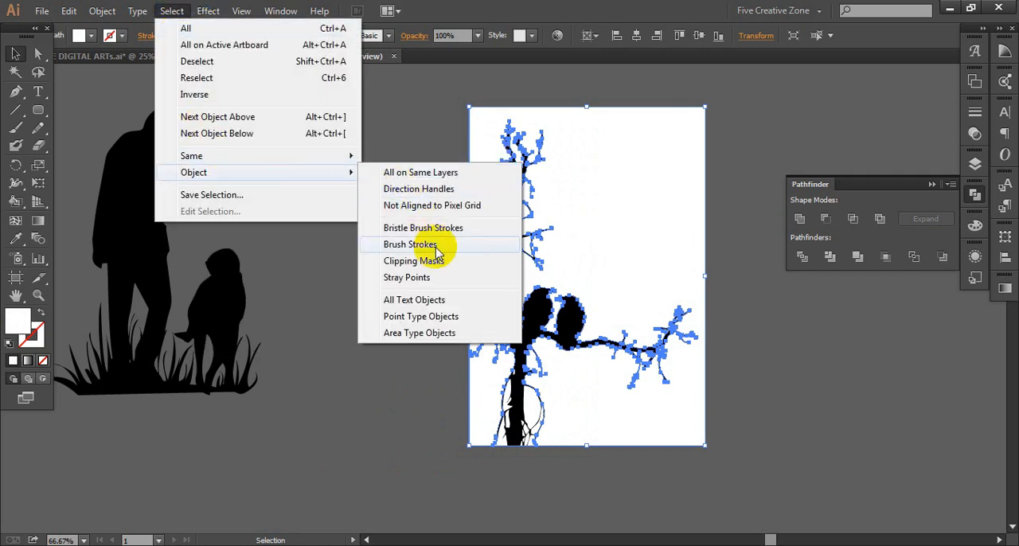
pyautogui.moveTo(350, 158)
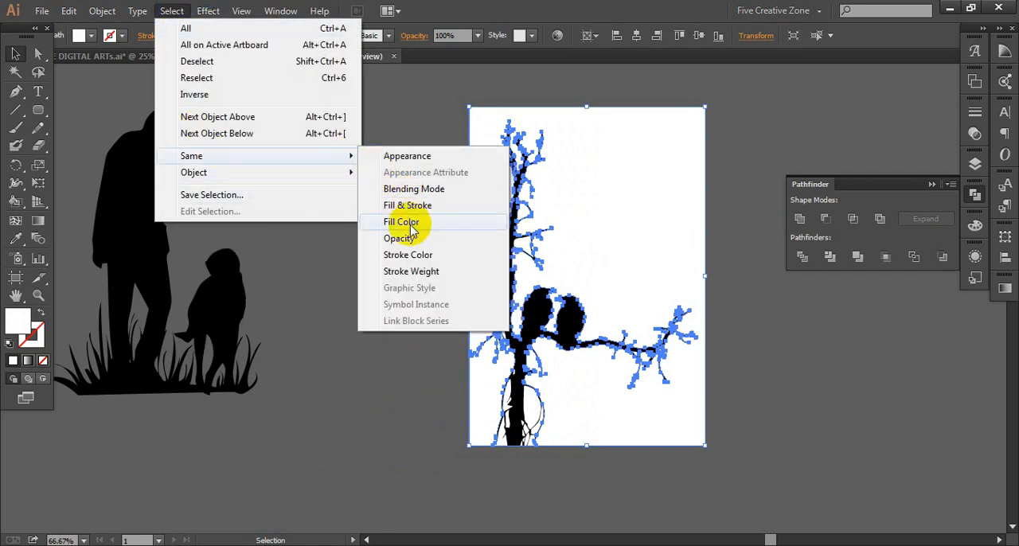
pyautogui.click(402, 222)
pyautogui.moveTo(553, 271); pyautogui.dragTo(456, 280)
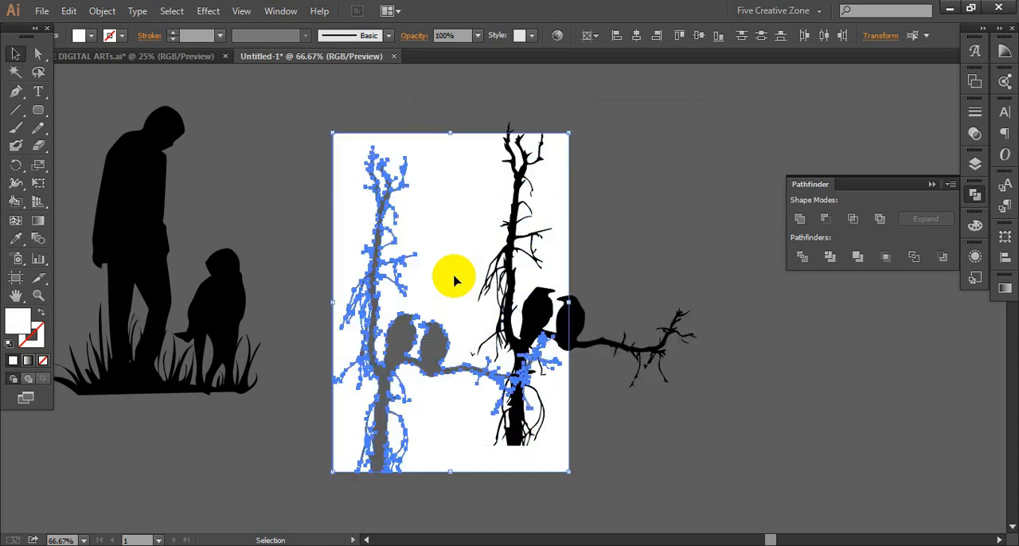
pyautogui.press('Delete')
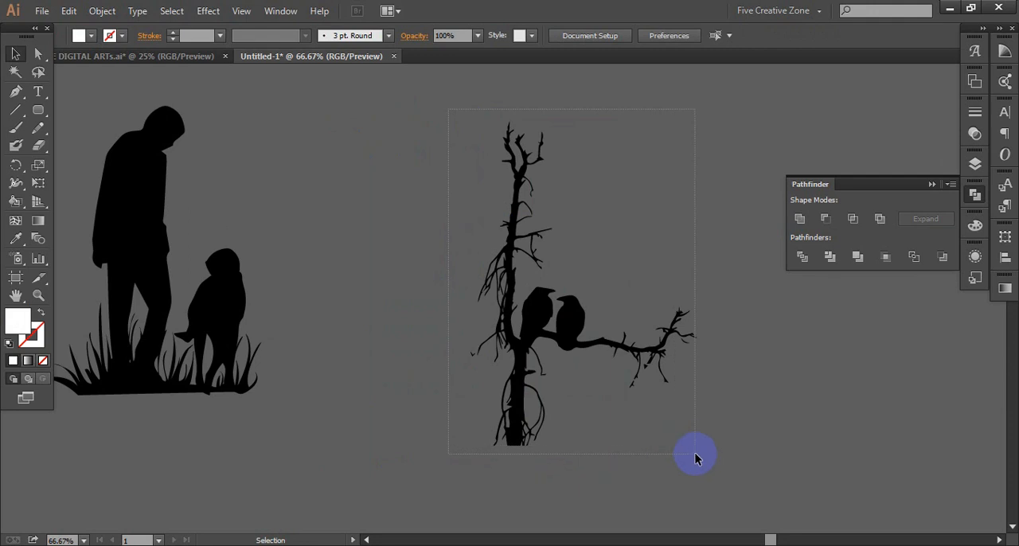
# - Combine the remaining black tree and crow shapes into one object and move it closer to the man and dog
pyautogui.hotkey('ctrl', 'a')
pyautogui.press('a')
pyautogui.press('v')
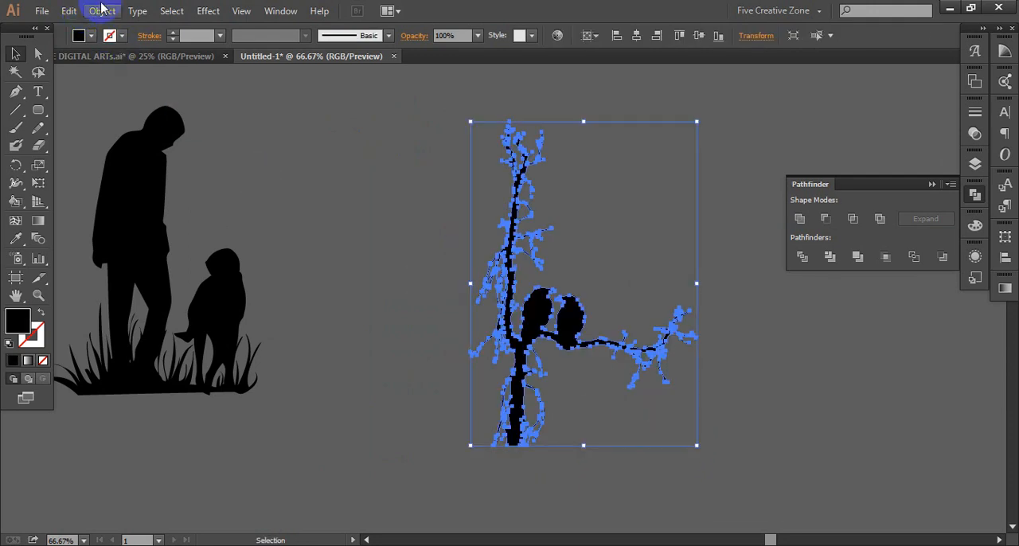
pyautogui.click(102, 10)
pyautogui.click(132, 170)
pyautogui.press('a')
pyautogui.press('v')
pyautogui.click(392, 261)
pyautogui.moveTo(534, 307); pyautogui.dragTo(397, 263)
pyautogui.click(643, 239)
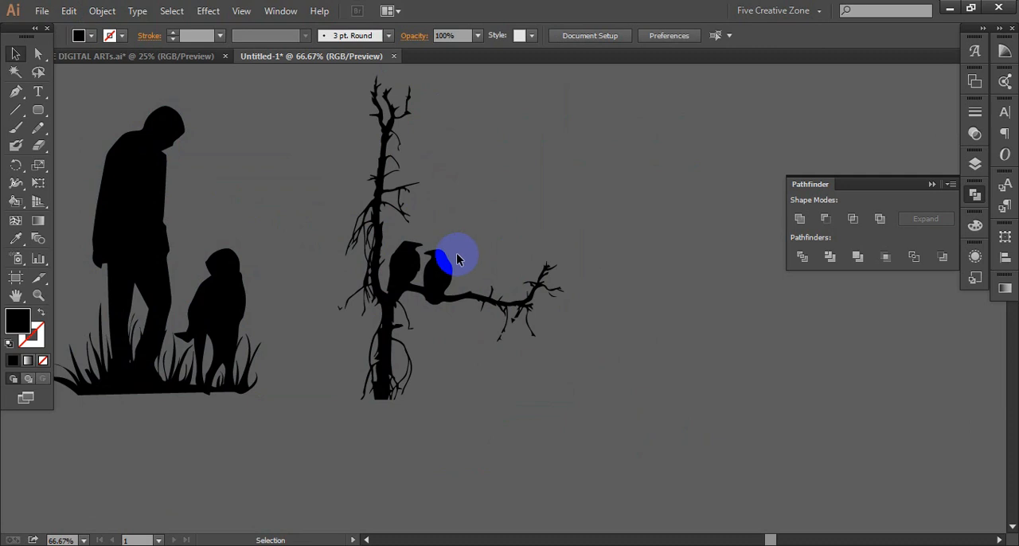
# - Draw a large circle filling most of the artboard and fill it with the crimson palette colour
pyautogui.hscroll(-4, 470, 263)
pyautogui.hotkey('ctrl', '-')
pyautogui.hotkey('ctrl', '-')
pyautogui.hotkey('ctrl', '-')
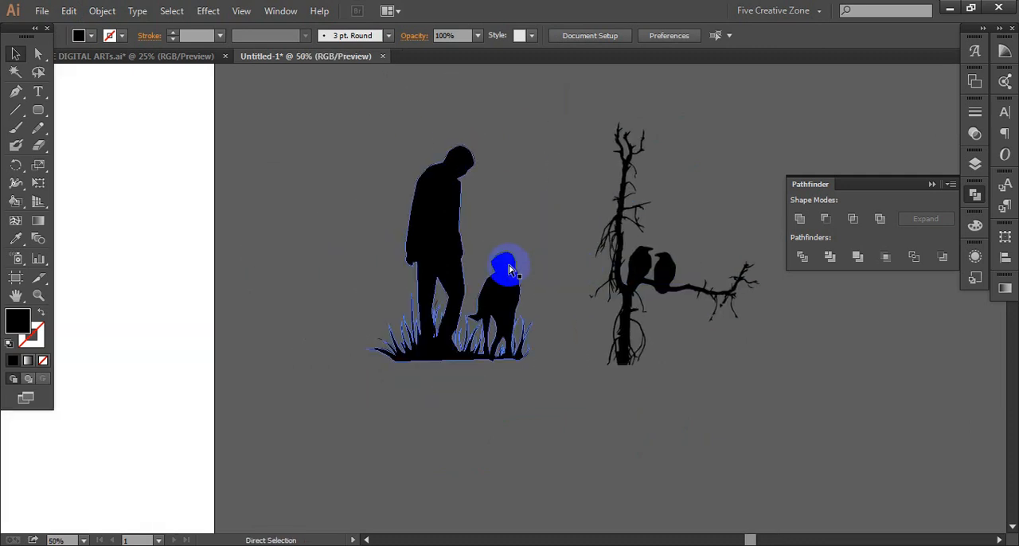
pyautogui.hscroll(-4, 568, 285)
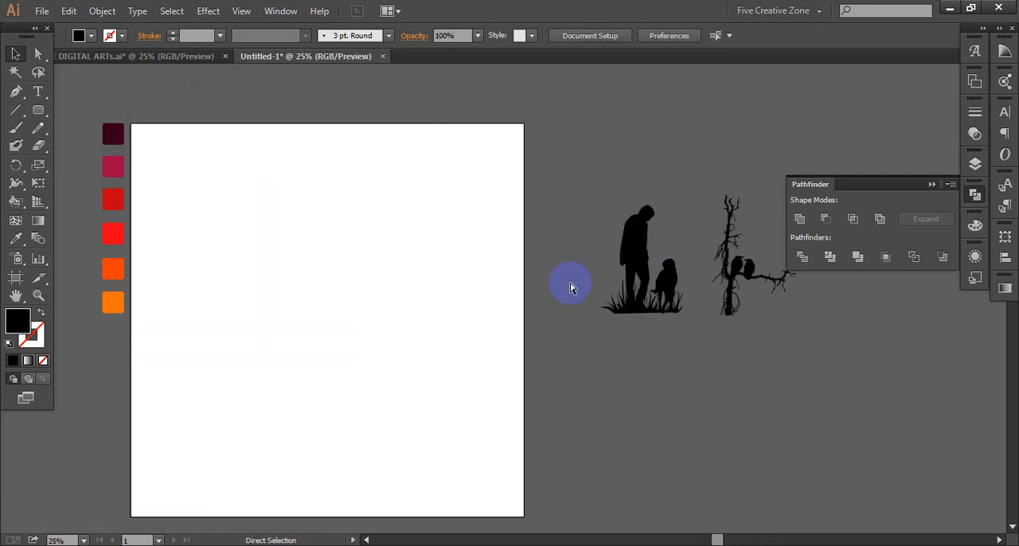
pyautogui.hscroll(-9, 569, 287)
pyautogui.scroll(-2, 552, 279)
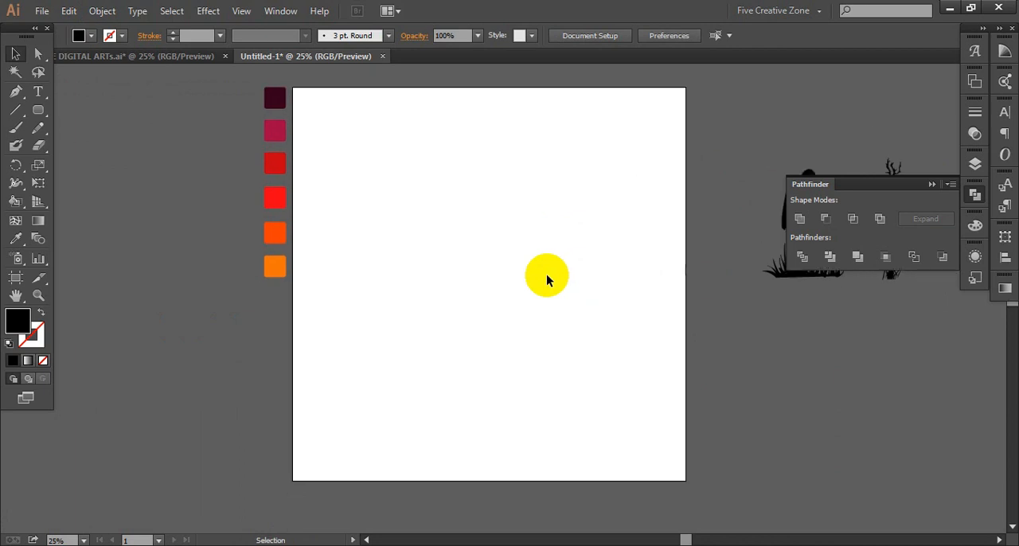
pyautogui.scroll(1, 500, 285)
pyautogui.moveTo(40, 119); pyautogui.dragTo(118, 149)
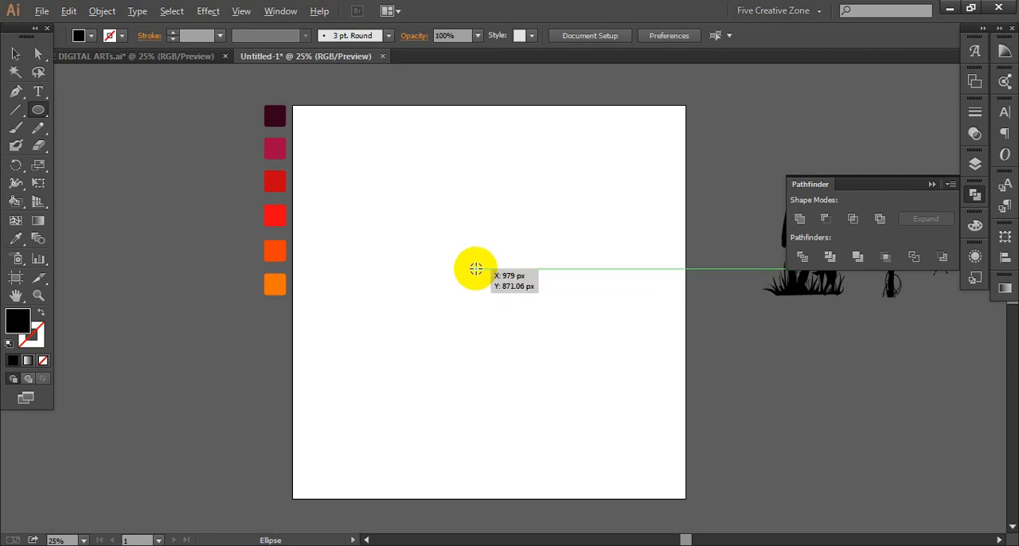
pyautogui.moveTo(482, 295); pyautogui.dragTo(608, 453)
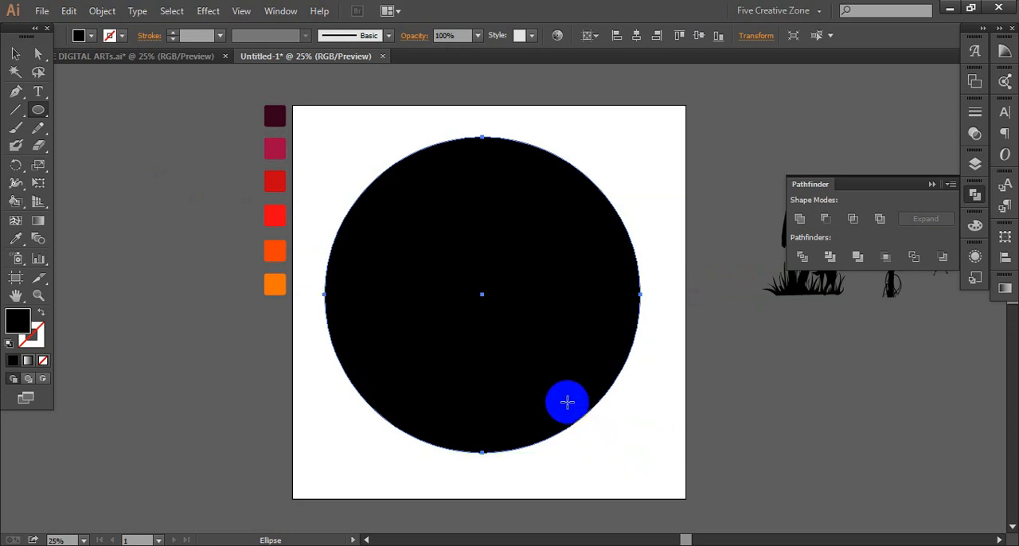
pyautogui.press('i')
pyautogui.click(274, 150)
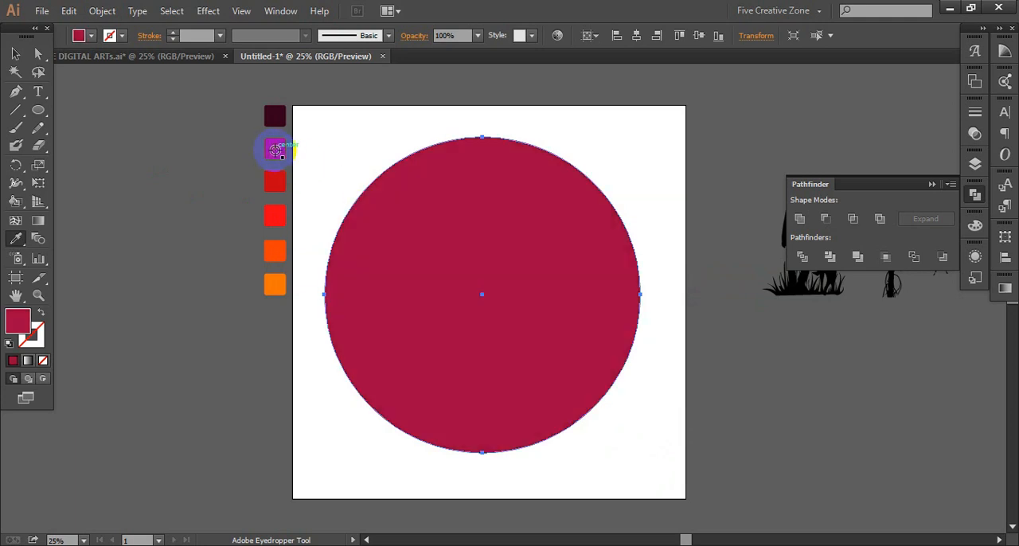
pyautogui.press('v')
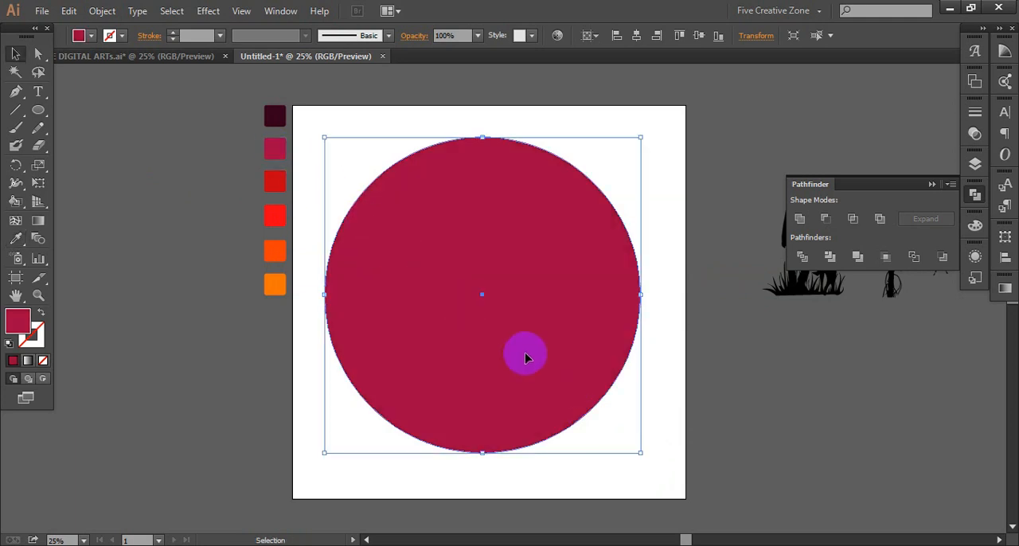
# - Draw a smaller concentric circle inside the crimson one and fill it with the dark red palette colour
pyautogui.click(45, 112)
pyautogui.moveTo(483, 295); pyautogui.dragTo(598, 417)
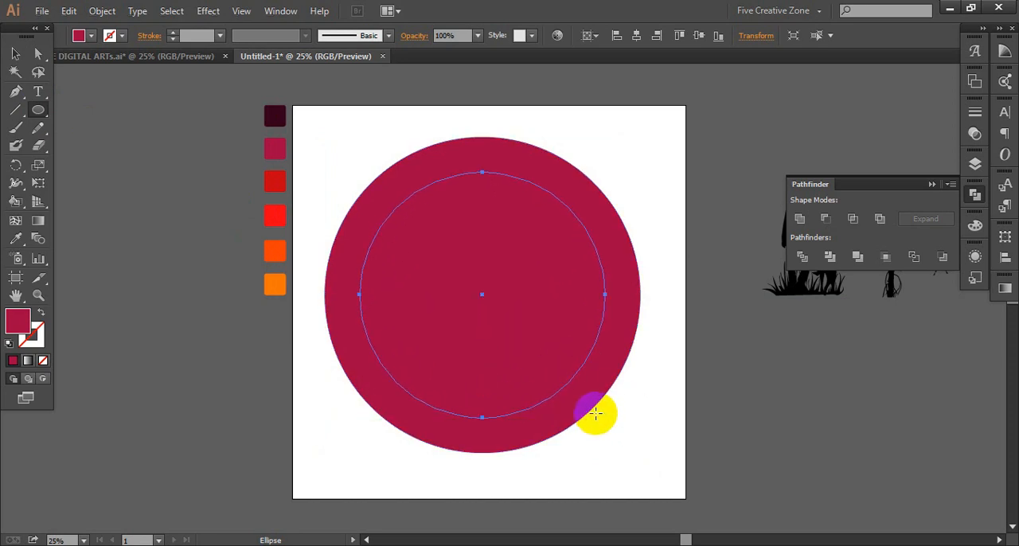
pyautogui.press('i')
pyautogui.click(278, 177)
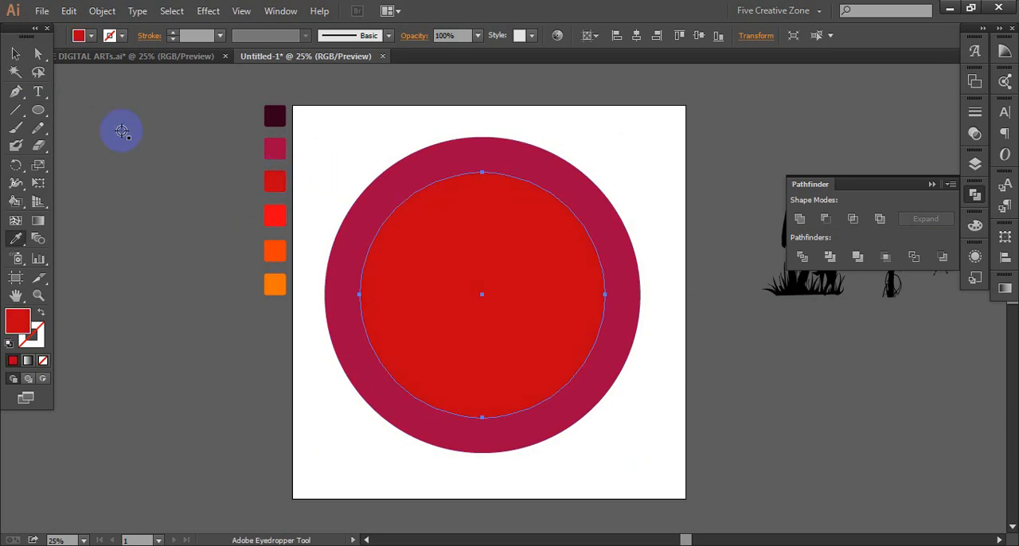
# - Draw a third concentric circle inside the dark red one and fill it with the bright red palette colour
pyautogui.click(32, 114)
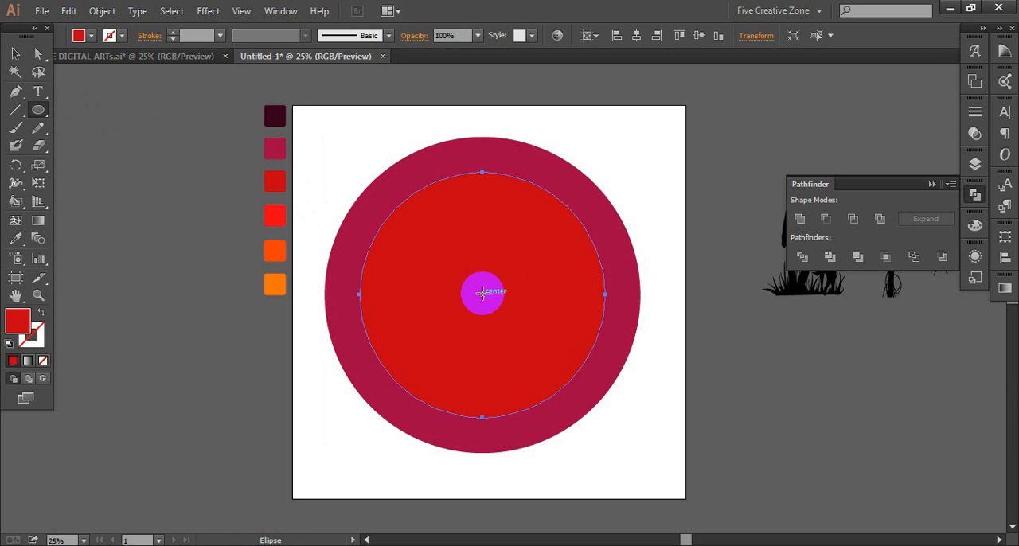
pyautogui.moveTo(482, 293); pyautogui.dragTo(570, 384)
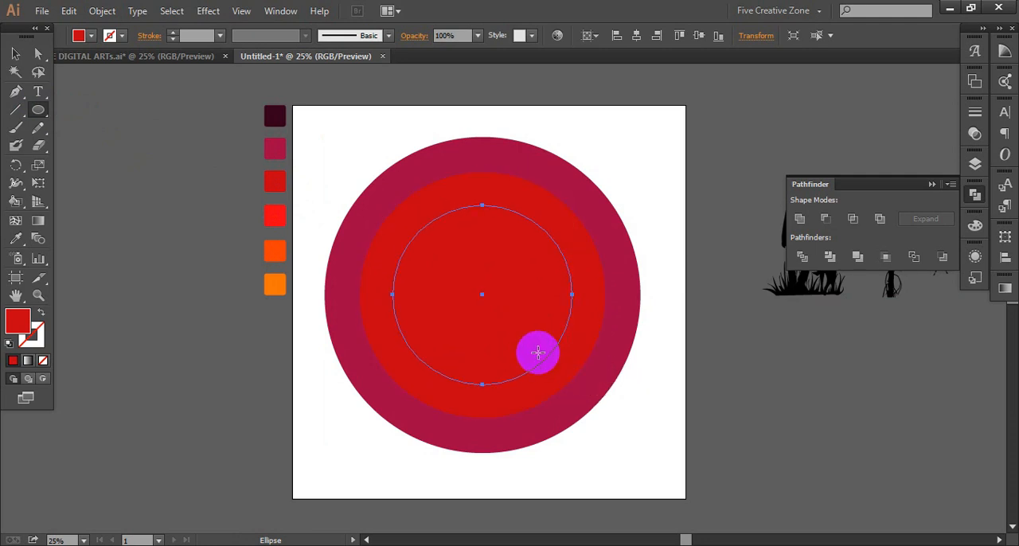
pyautogui.click(273, 223)
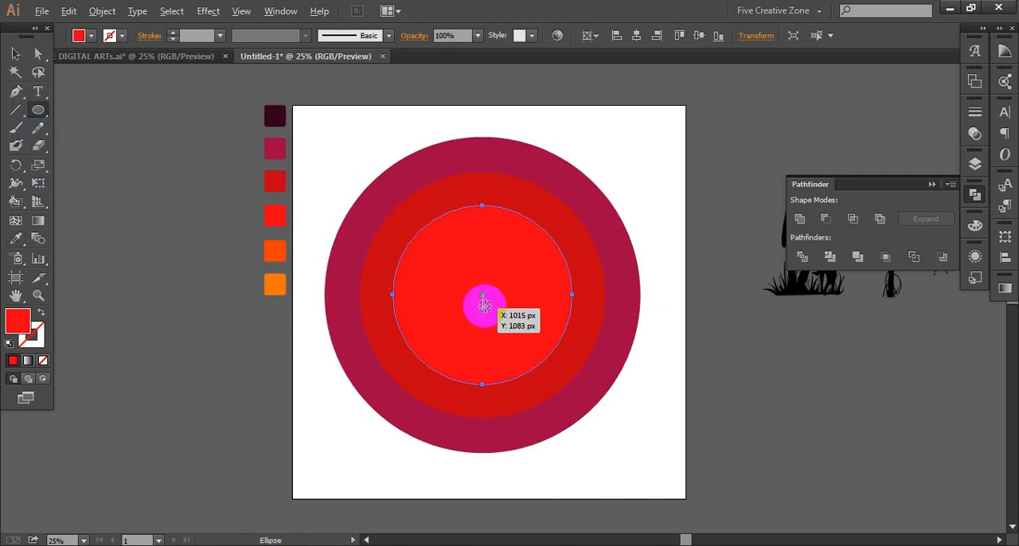
# - Draw a fourth concentric circle about 597 px wide inside the bright red one and fill it with the orange-red palette colour
pyautogui.moveTo(483, 294); pyautogui.dragTo(526, 350)
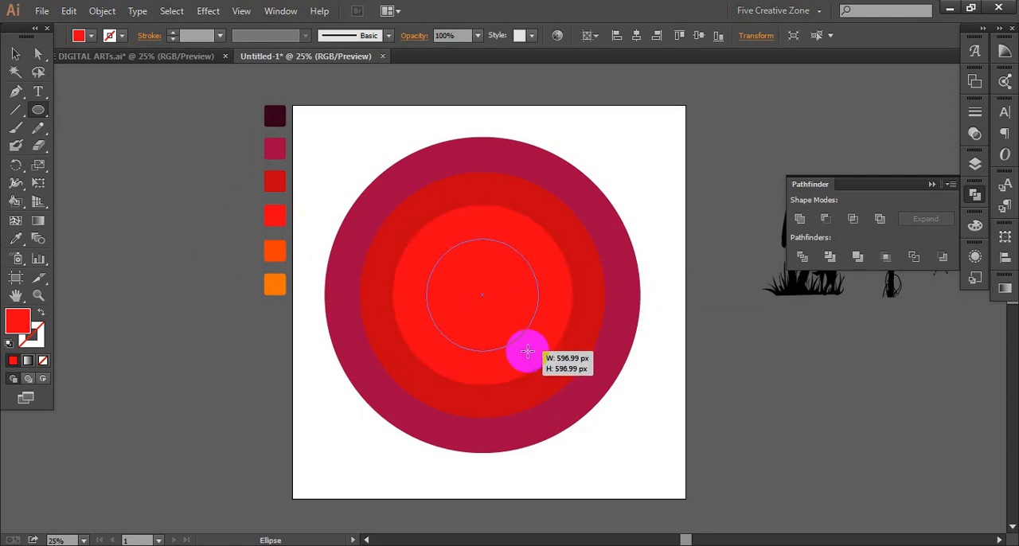
pyautogui.moveTo(526, 351); pyautogui.dragTo(527, 350)
pyautogui.press('i')
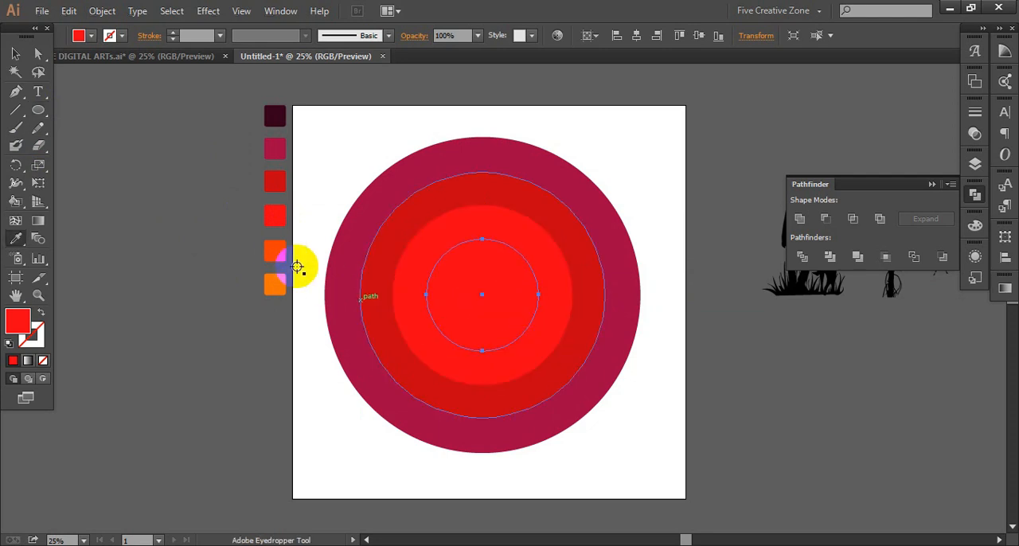
pyautogui.click(279, 276)
pyautogui.click(279, 286)
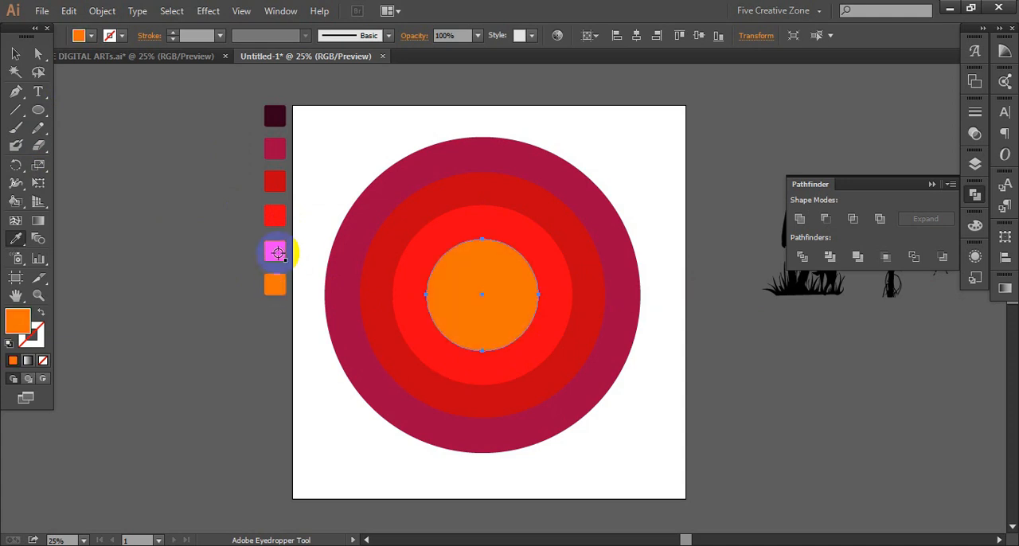
pyautogui.click(278, 252)
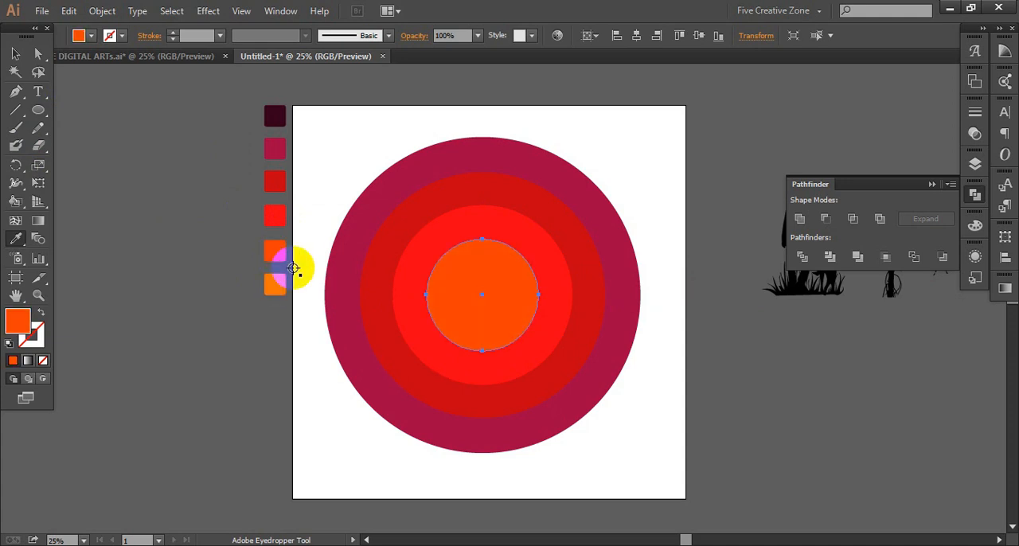
# - Draw the smallest concentric circle at the centre and fill it with the light orange palette colour
pyautogui.press('l')
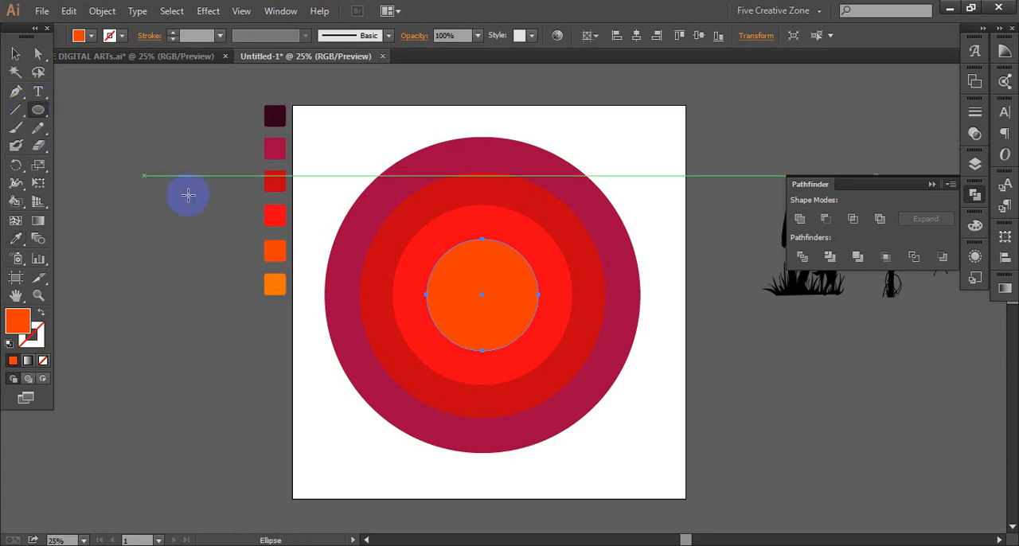
pyautogui.moveTo(481, 295); pyautogui.dragTo(505, 324)
pyautogui.press('i')
pyautogui.click(275, 284)
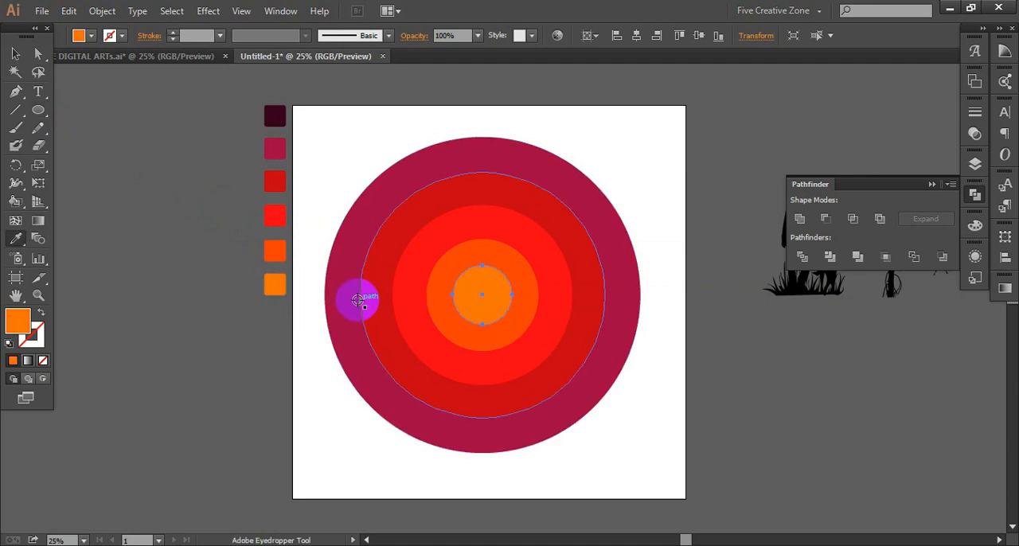
# - Shrink the crimson outer circle and the dark red circle slightly about their centres to even out the ring widths
pyautogui.click(398, 202)
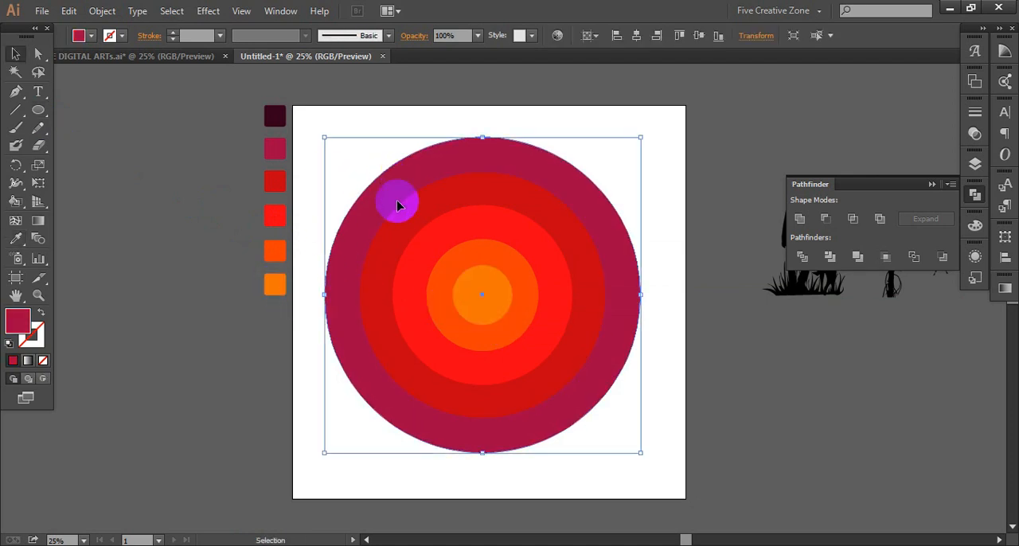
pyautogui.moveTo(640, 453); pyautogui.dragTo(632, 449)
pyautogui.click(570, 354)
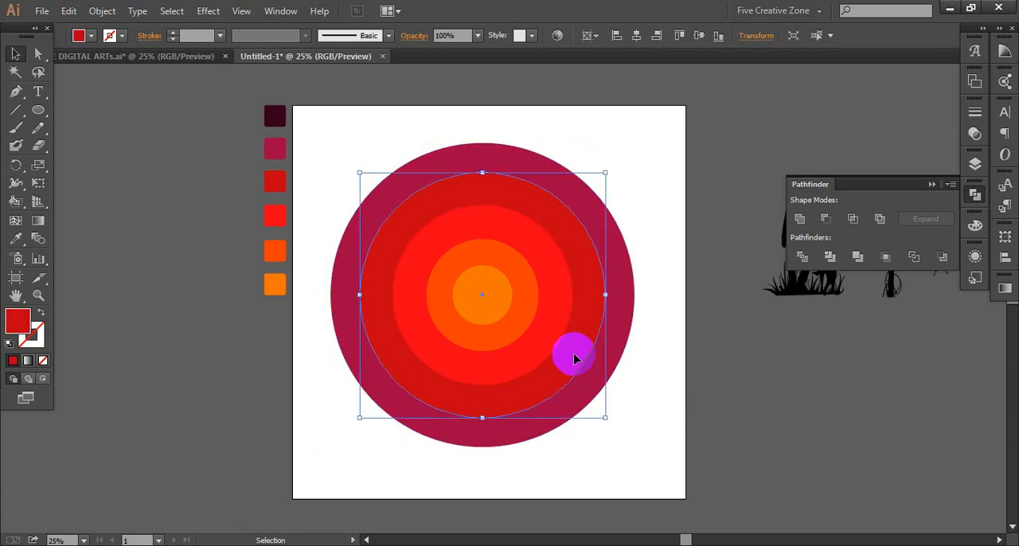
pyautogui.moveTo(605, 417); pyautogui.dragTo(603, 414)
# - Select all five concentric circles and group them into one object
pyautogui.moveTo(481, 318); pyautogui.dragTo(493, 325)
pyautogui.click(97, 11)
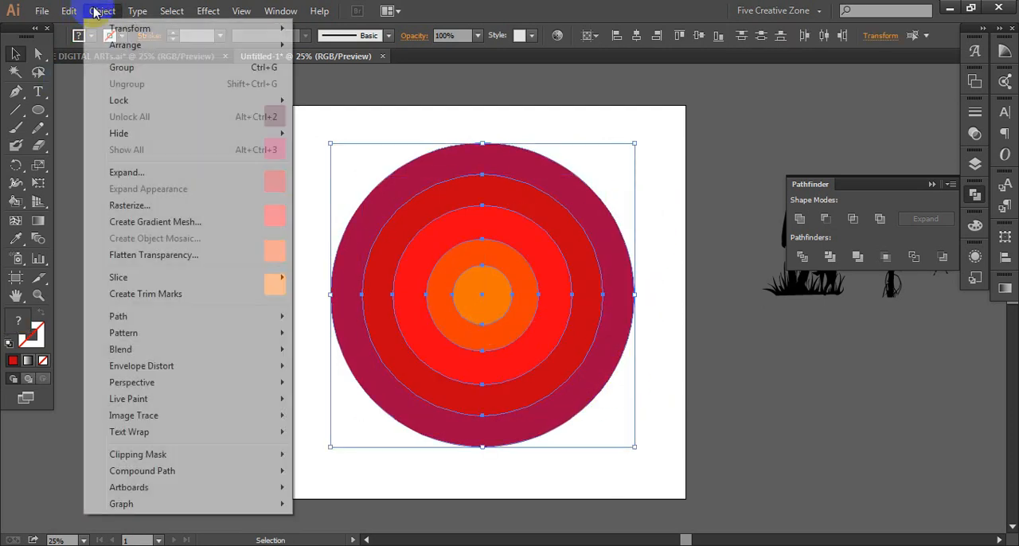
pyautogui.click(147, 172)
pyautogui.rightClick(463, 297)
pyautogui.click(512, 368)
pyautogui.click(662, 309)
pyautogui.click(556, 288)
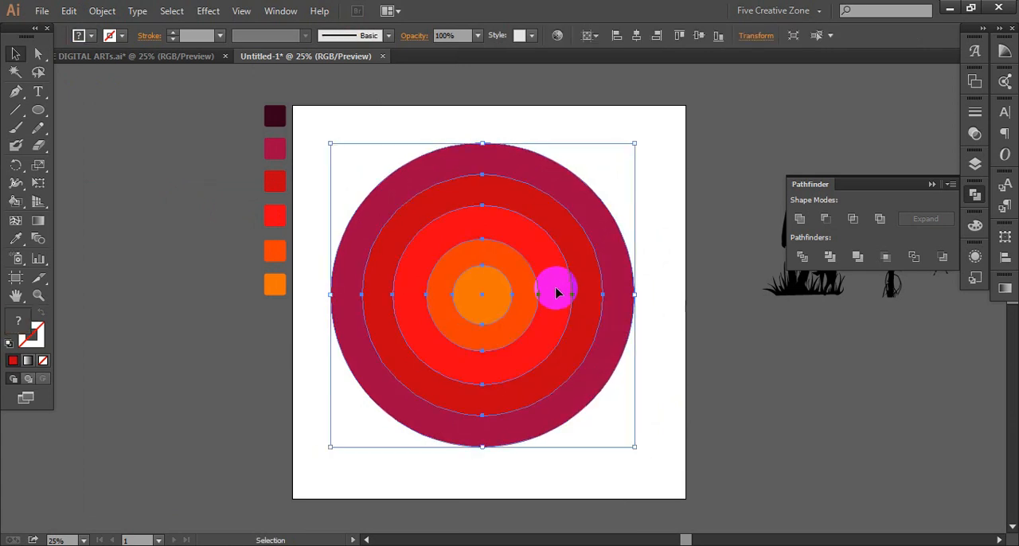
# - Scale the circle group down about its centre and align it horizontally and vertically to the middle of the artboard
pyautogui.moveTo(635, 451); pyautogui.dragTo(616, 435)
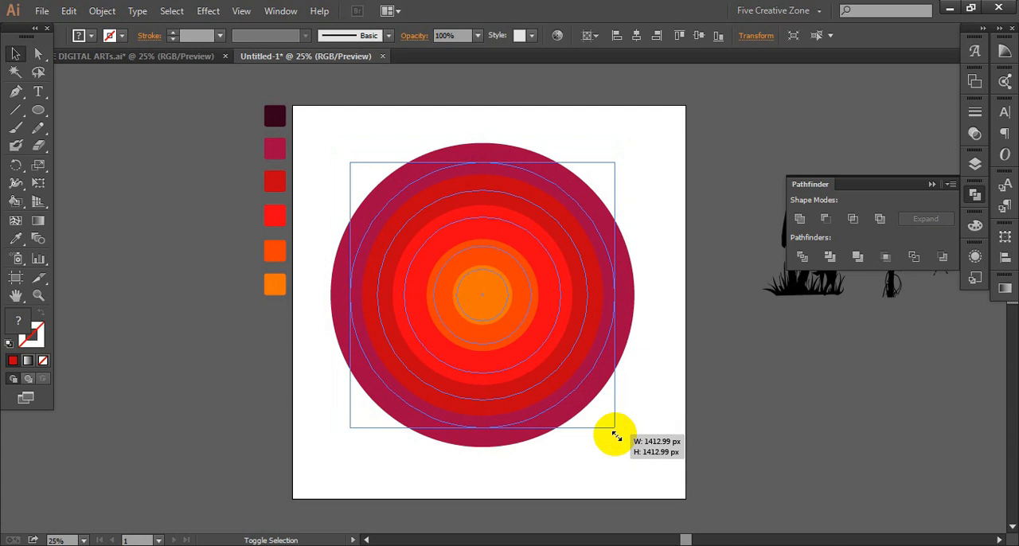
pyautogui.moveTo(617, 435); pyautogui.dragTo(593, 422)
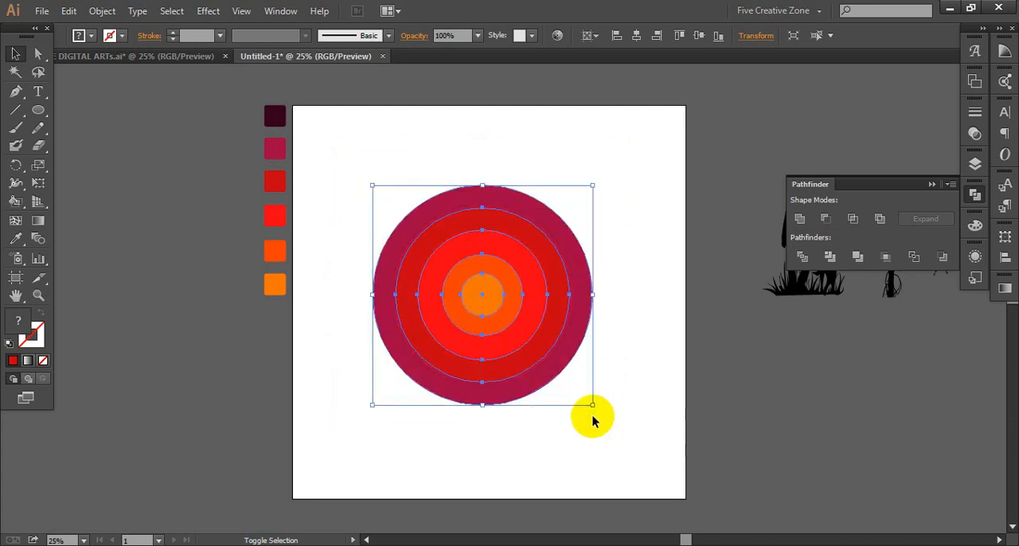
pyautogui.click(637, 35)
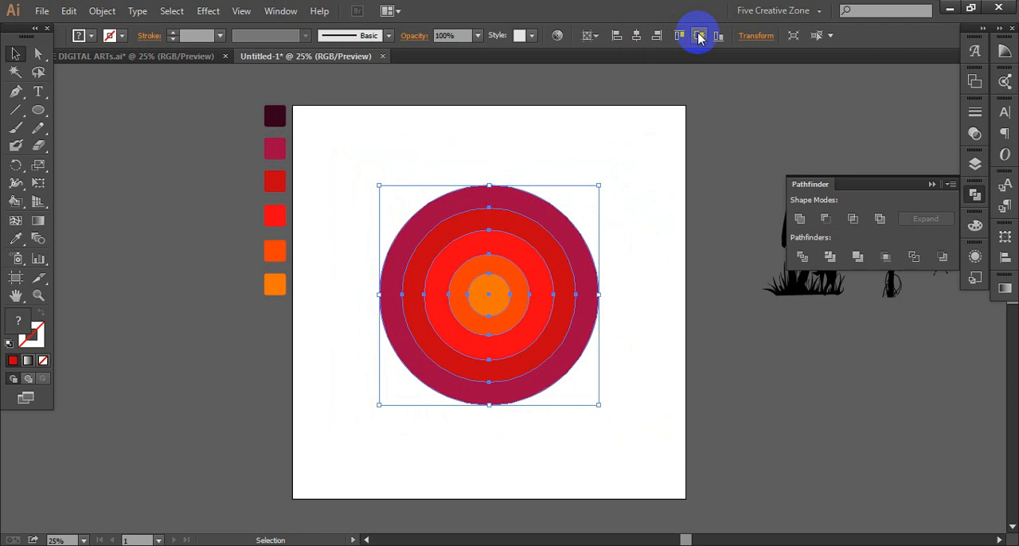
pyautogui.click(697, 36)
pyautogui.click(522, 150)
# - Move the man and dog silhouette onto the concentric circles and bring it to the front
pyautogui.moveTo(817, 284); pyautogui.dragTo(475, 367)
pyautogui.rightClick(484, 333)
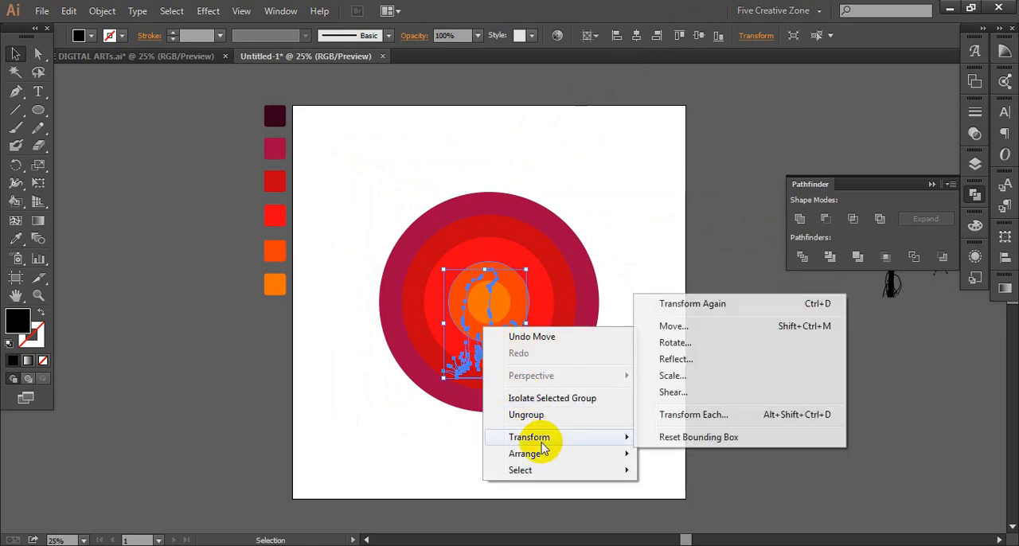
pyautogui.moveTo(552, 460)
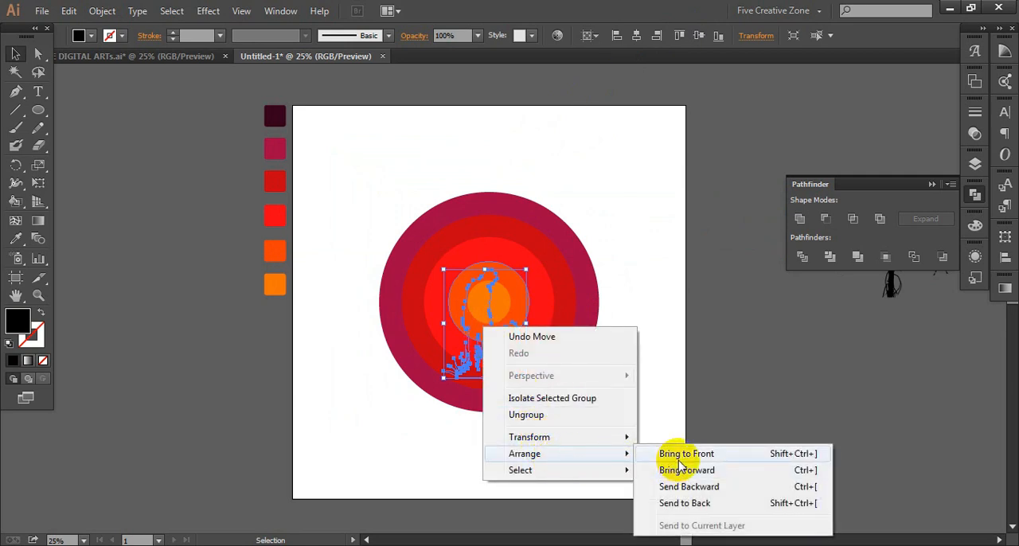
pyautogui.click(659, 453)
# - Reflect the man and dog silhouette across the vertical axis
pyautogui.rightClick(483, 325)
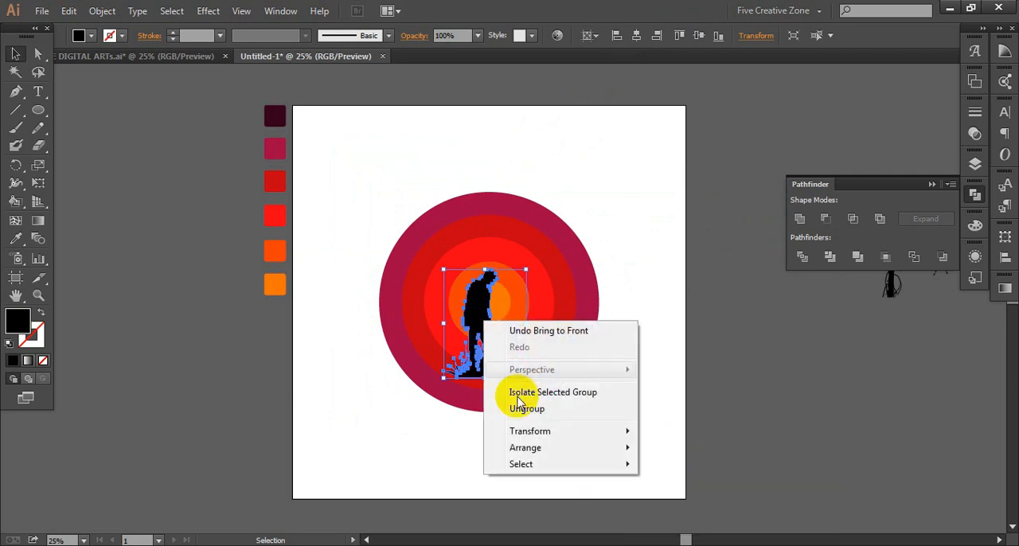
pyautogui.moveTo(529, 431)
pyautogui.click(677, 487)
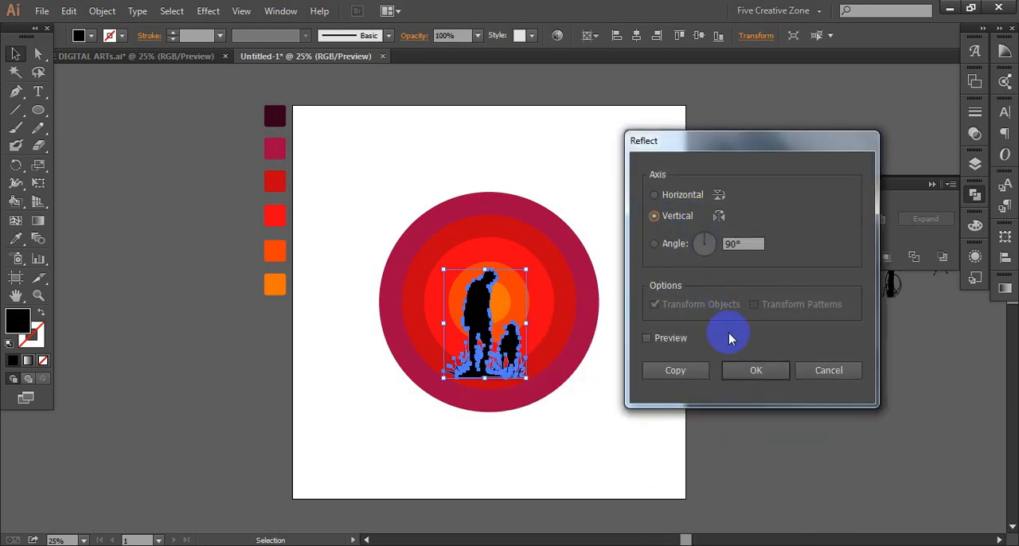
pyautogui.click(768, 371)
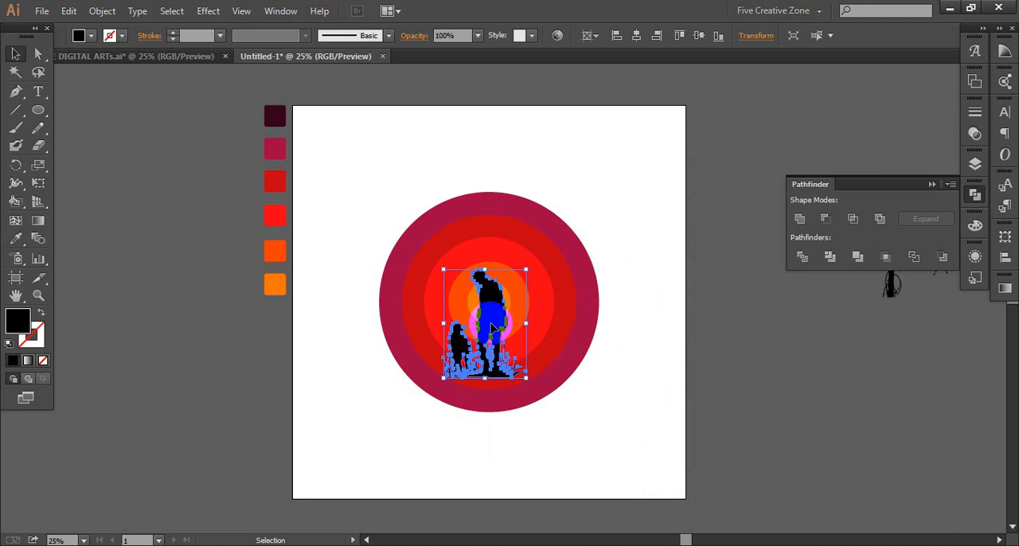
# - Enlarge the man and dog silhouette slightly and shift it toward the lower right of the circles
pyautogui.moveTo(487, 324); pyautogui.dragTo(512, 336)
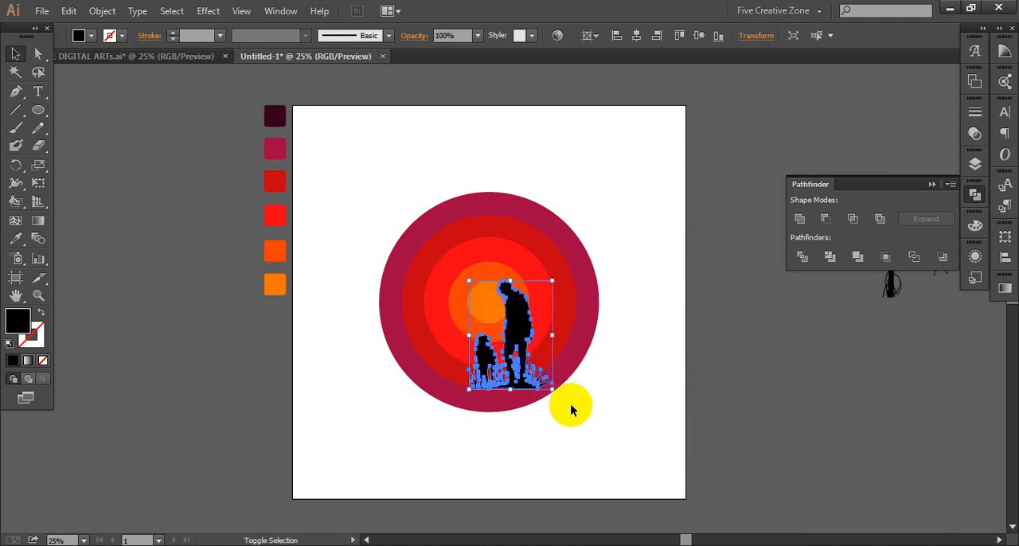
pyautogui.moveTo(550, 390)
pyautogui.mouseDown()
pyautogui.moveTo(589, 421)
pyautogui.moveTo(489, 342)
pyautogui.moveTo(571, 404)
pyautogui.moveTo(568, 396)
pyautogui.mouseUp()
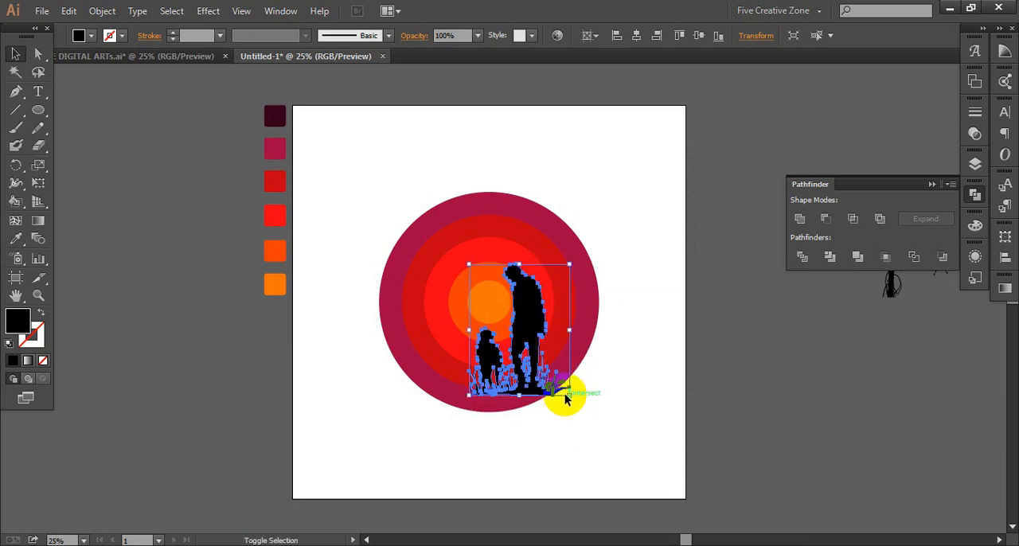
pyautogui.keyDown('shift'); pyautogui.click(534, 338); pyautogui.keyUp('shift')
pyautogui.moveTo(532, 333); pyautogui.dragTo(544, 348)
pyautogui.click(602, 359)
# - Move the man and dog silhouette off the circles to the empty area beside the artboard
pyautogui.moveTo(511, 327); pyautogui.dragTo(746, 289)
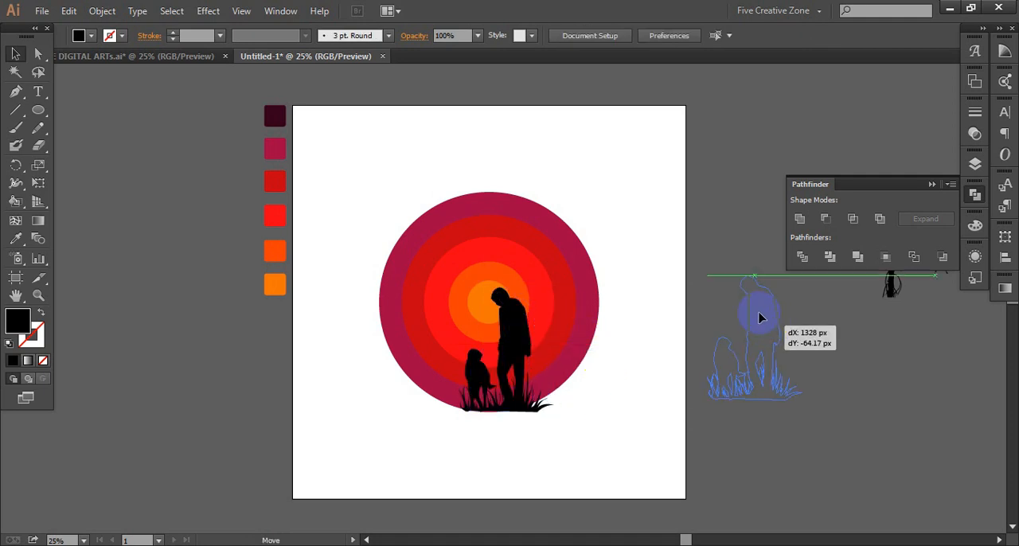
pyautogui.hscroll(5, 745, 285)
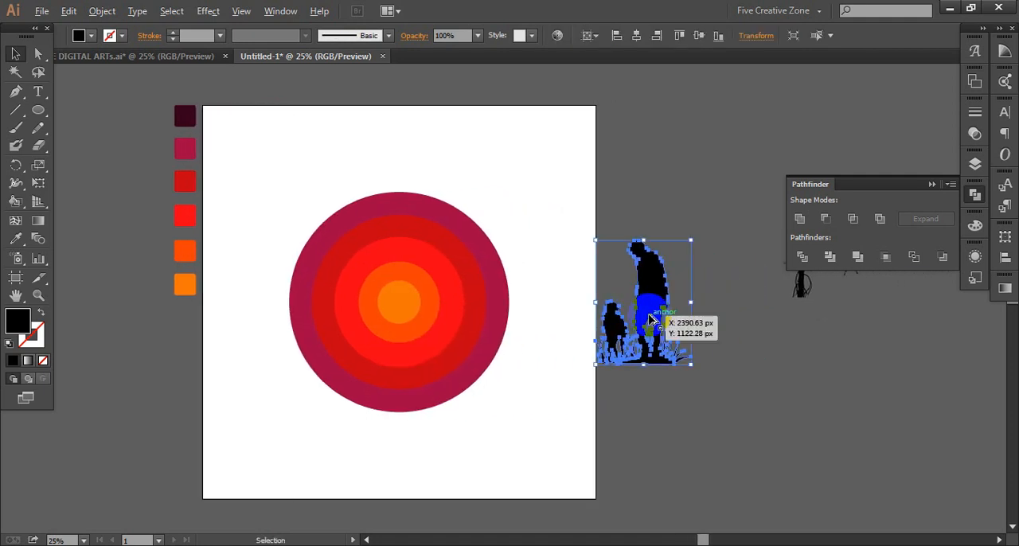
pyautogui.scroll(4, 649, 318)
pyautogui.hscroll(1, 649, 318)
pyautogui.scroll(-3, 648, 319)
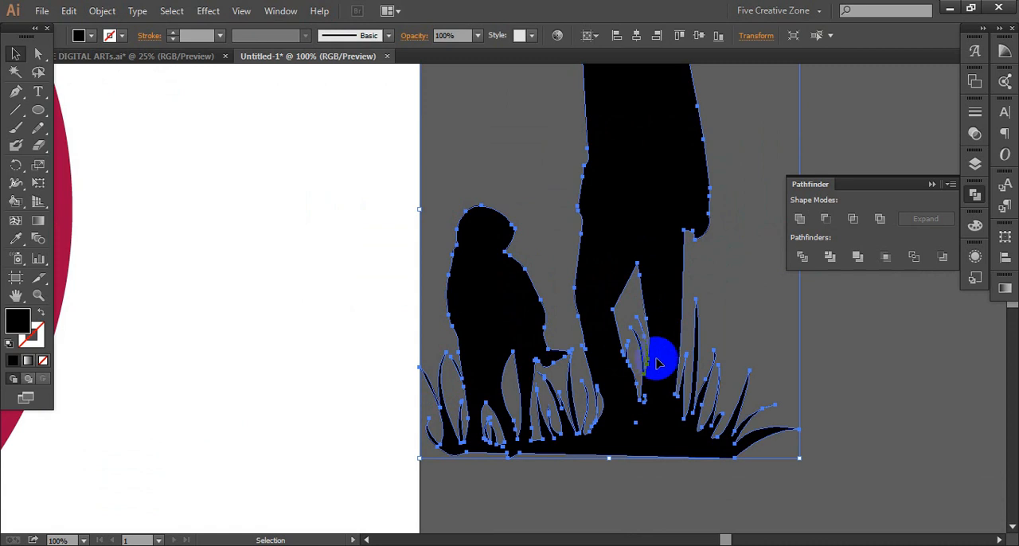
pyautogui.moveTo(596, 300); pyautogui.dragTo(657, 246)
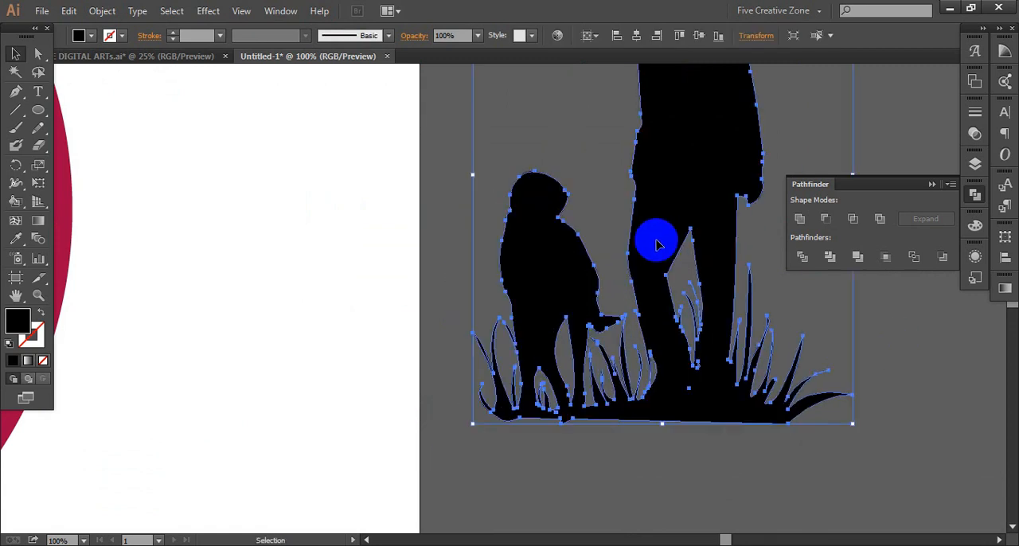
pyautogui.click(428, 274)
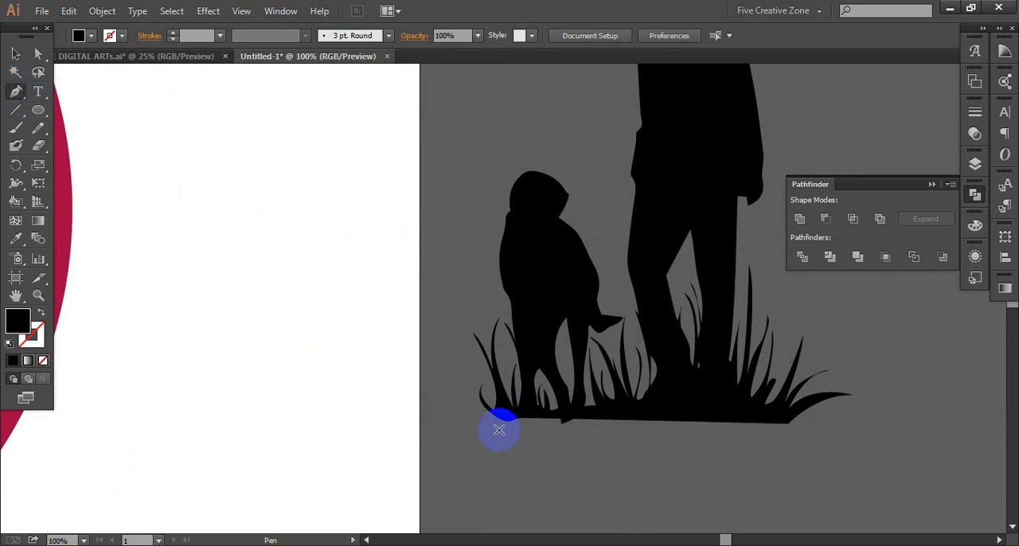
# - Draw a closed black mound with sloping ends beneath the grass under the man and dog, using the Pen tool
pyautogui.moveTo(461, 462); pyautogui.dragTo(462, 459)
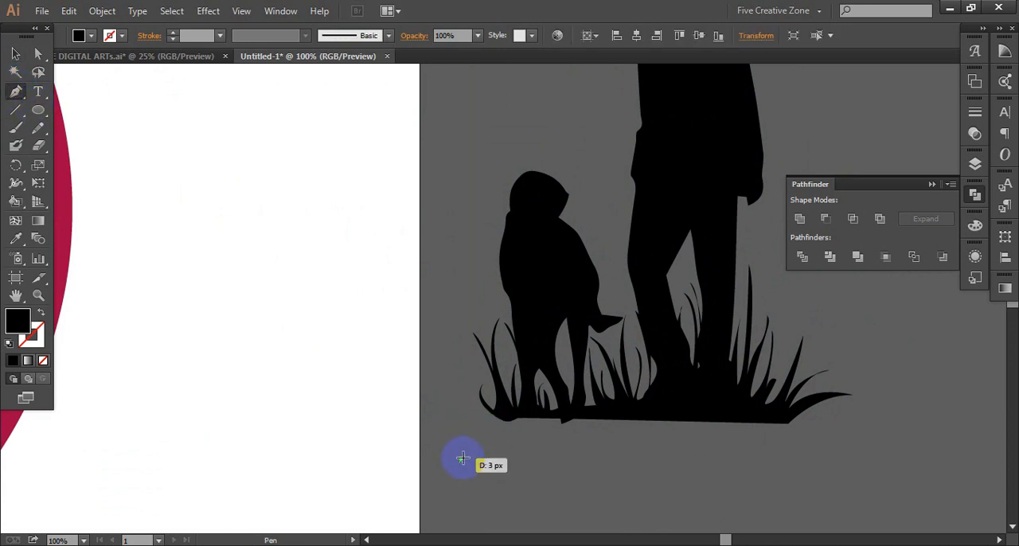
pyautogui.moveTo(483, 426); pyautogui.dragTo(504, 421)
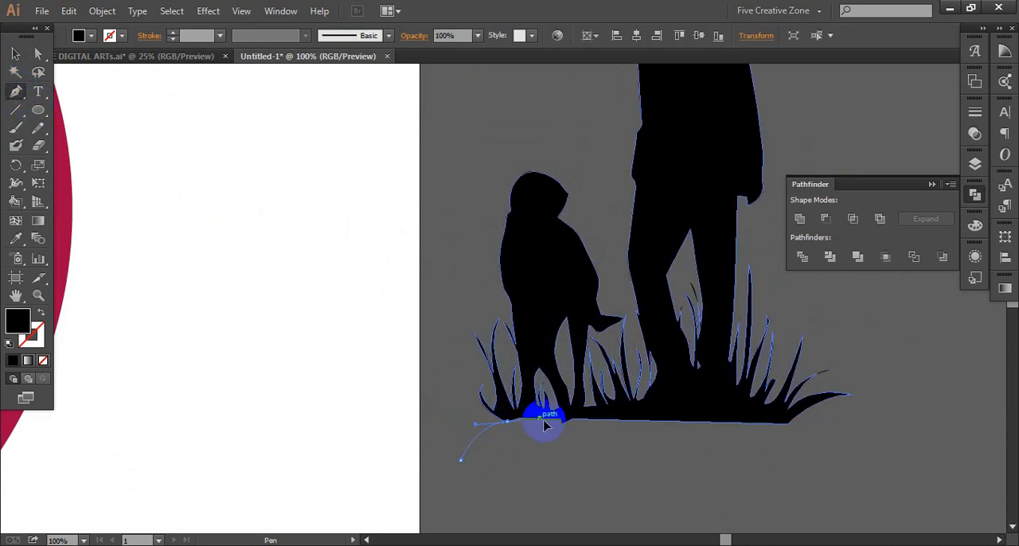
pyautogui.click(790, 424)
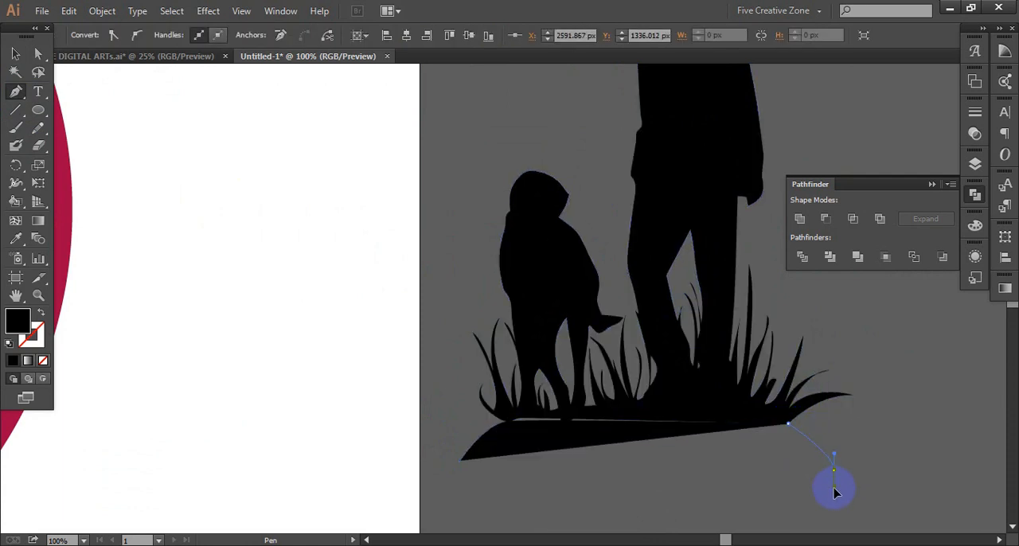
pyautogui.moveTo(834, 491); pyautogui.dragTo(834, 492)
pyautogui.moveTo(461, 462); pyautogui.dragTo(464, 462)
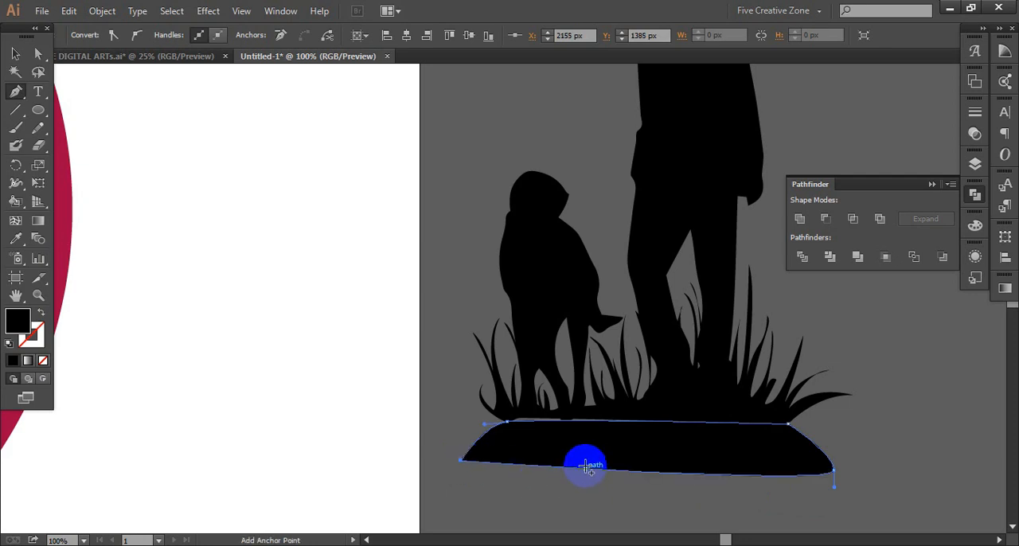
# - Move the mound up to overlap the grass base and unite it with the man and dog silhouette
pyautogui.press('v')
pyautogui.moveTo(601, 453); pyautogui.dragTo(614, 440)
pyautogui.moveTo(716, 451); pyautogui.dragTo(716, 452)
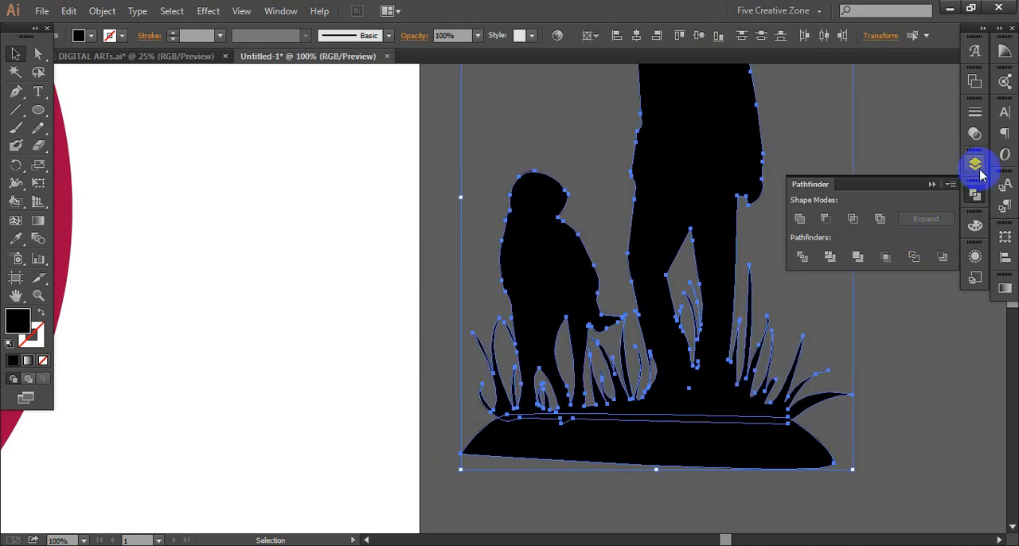
pyautogui.click(799, 220)
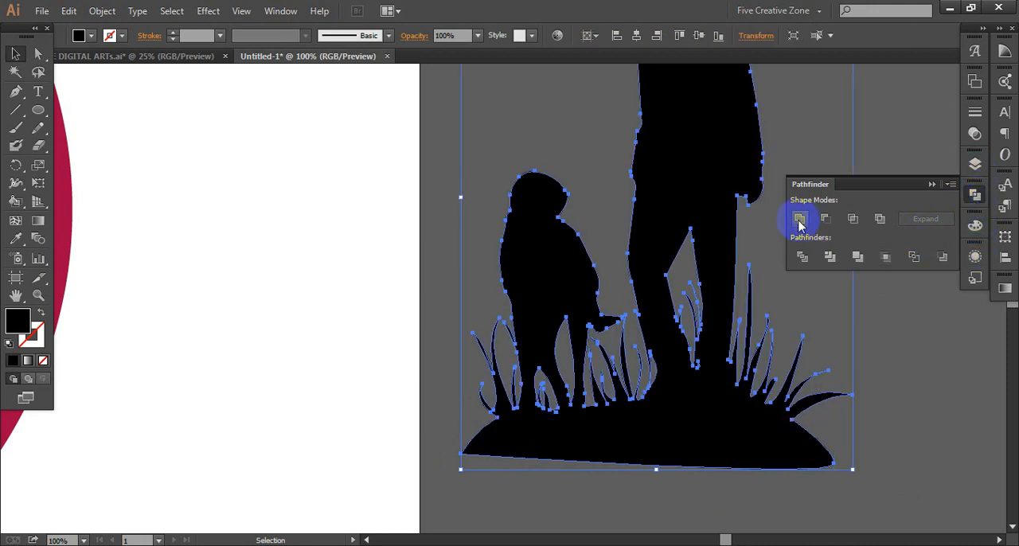
pyautogui.click(891, 362)
# - Move the man and dog silhouette back onto the circles so its mound sits at their lower right edge
pyautogui.scroll(-2, 691, 399)
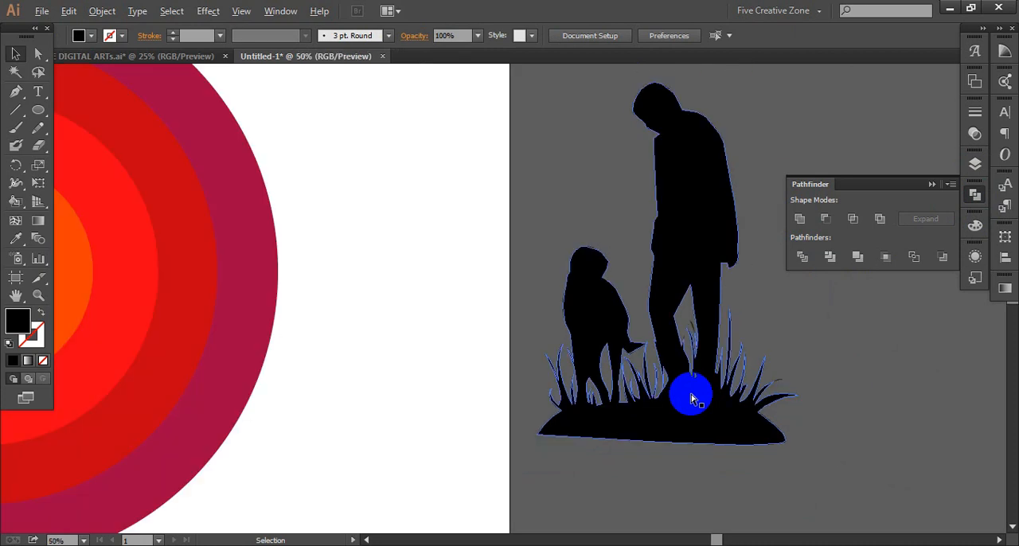
pyautogui.hscroll(-7, 706, 404)
pyautogui.moveTo(816, 309); pyautogui.dragTo(302, 369)
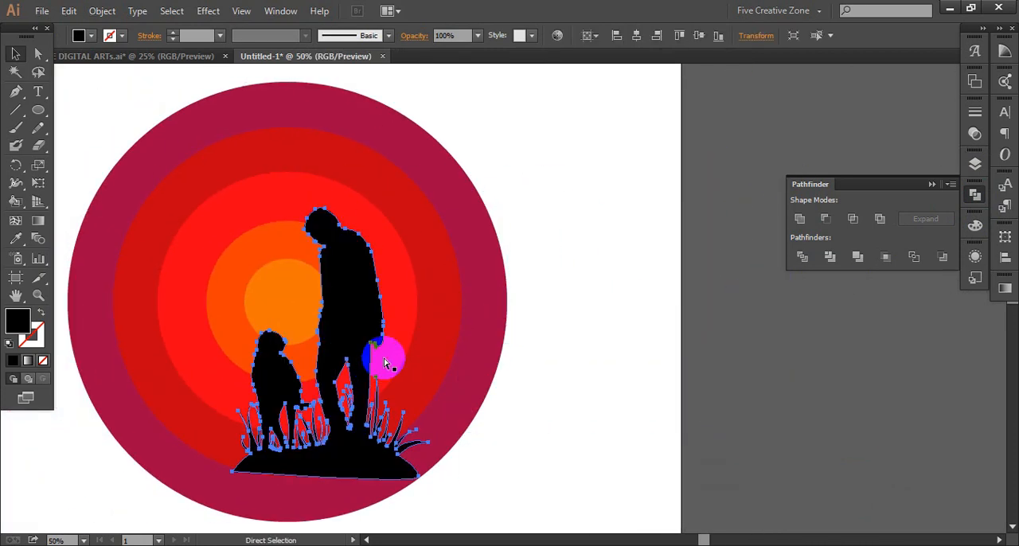
pyautogui.hscroll(-9, 510, 370)
pyautogui.scroll(-1, 514, 372)
pyautogui.moveTo(521, 314); pyautogui.dragTo(527, 359)
pyautogui.click(672, 390)
# - Move the tree and crow silhouette onto the left edge of the circles and bring it to the front
pyautogui.scroll(-2, 638, 391)
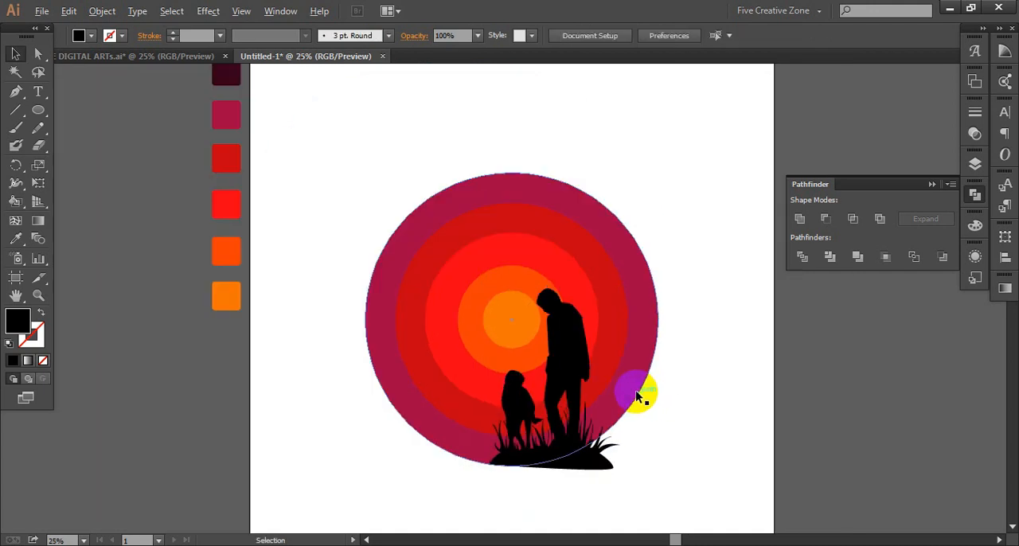
pyautogui.hscroll(-1, 636, 392)
pyautogui.hscroll(2, 636, 391)
pyautogui.moveTo(939, 291); pyautogui.dragTo(464, 335)
pyautogui.scroll(1, 450, 384)
pyautogui.hscroll(-1, 450, 382)
pyautogui.click(444, 455)
pyautogui.rightClick(437, 404)
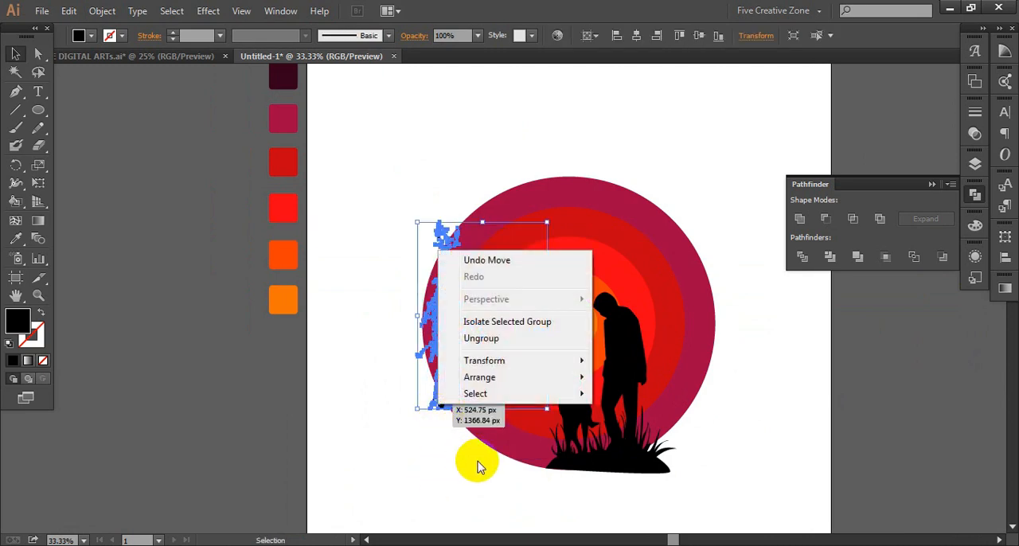
pyautogui.moveTo(534, 378)
pyautogui.click(656, 377)
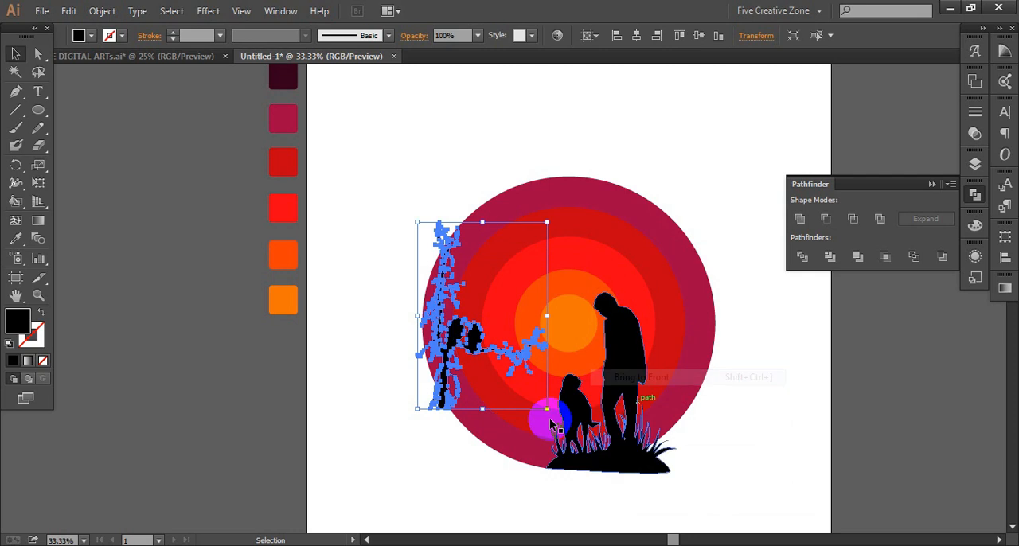
# - Draw a rectangle covering the whole artboard and send it to the back, behind the circles and silhouettes
pyautogui.click(391, 441)
pyautogui.hscroll(1, 392, 443)
pyautogui.hscroll(1, 392, 442)
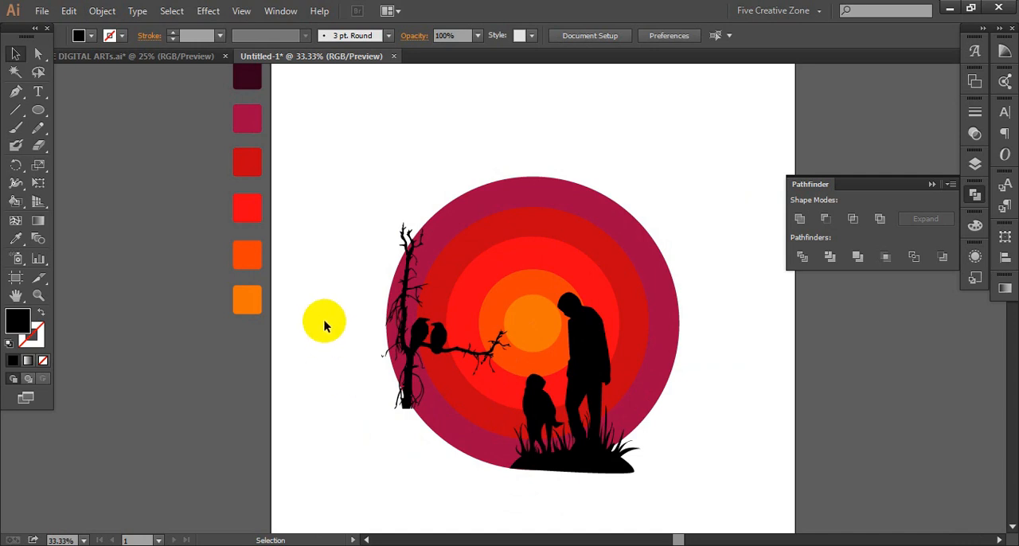
pyautogui.scroll(-1, 316, 334)
pyautogui.hscroll(-2, 316, 333)
pyautogui.scroll(-1, 316, 333)
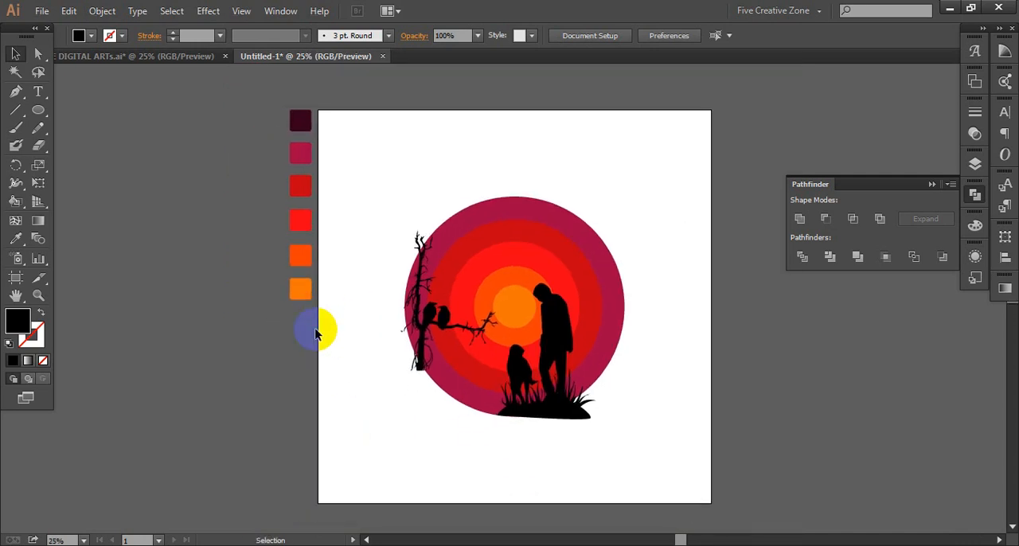
pyautogui.moveTo(41, 111); pyautogui.dragTo(152, 110)
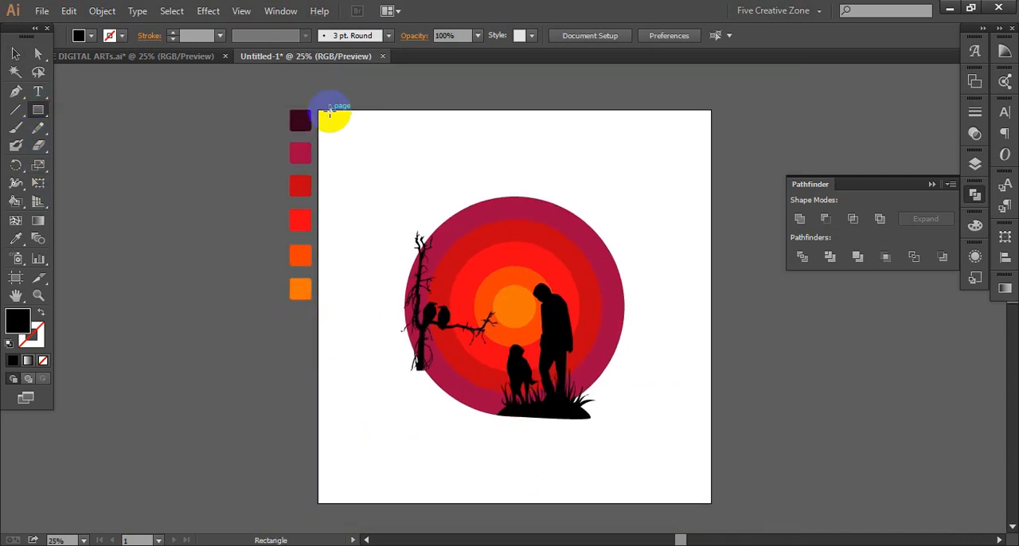
pyautogui.moveTo(318, 110); pyautogui.dragTo(711, 463)
pyautogui.hscroll(2, 709, 467)
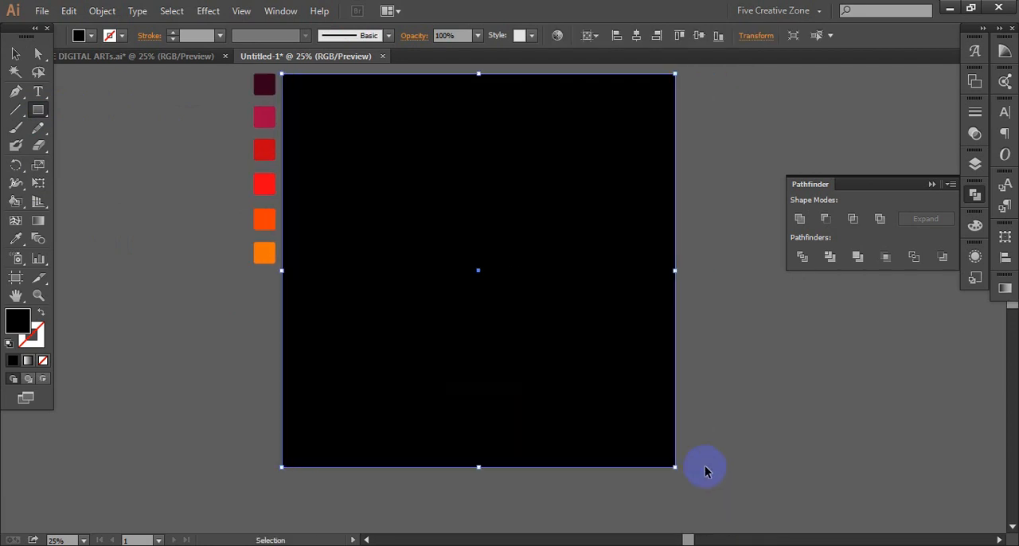
pyautogui.scroll(2, 653, 446)
pyautogui.rightClick(523, 380)
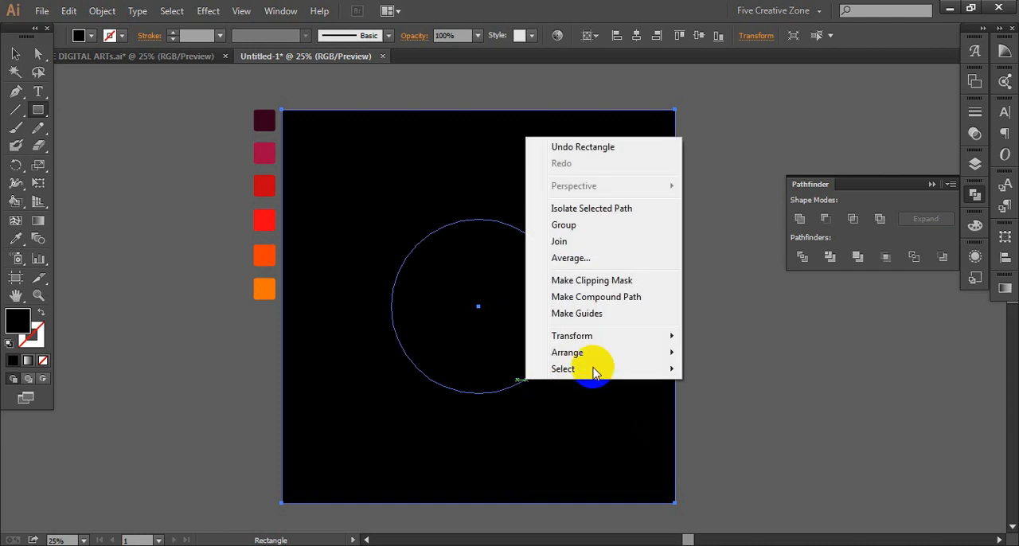
pyautogui.moveTo(624, 360)
pyautogui.click(723, 401)
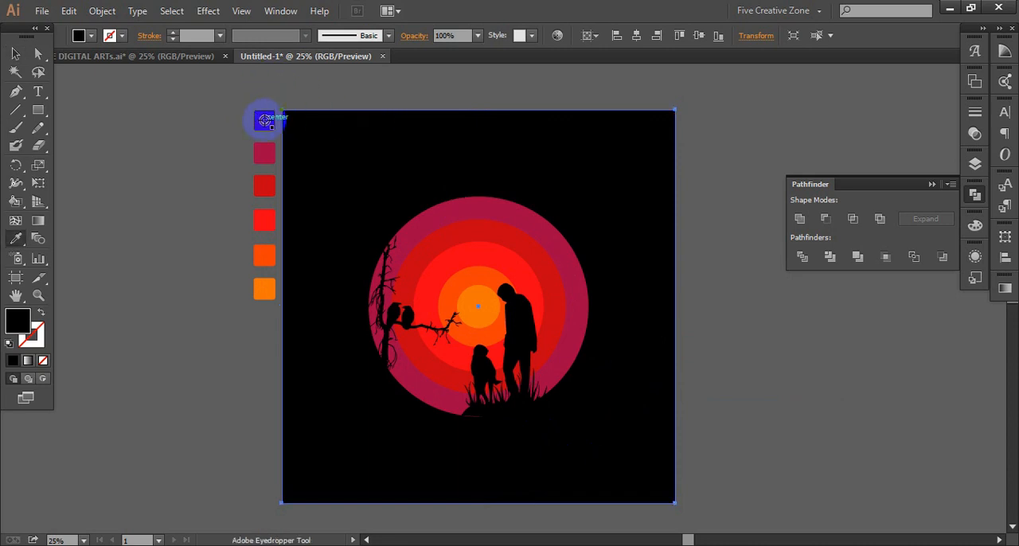
# - Recolour the background rectangle, the man and dog silhouette and the tree silhouette with the darkest maroon palette swatch
pyautogui.click(265, 119)
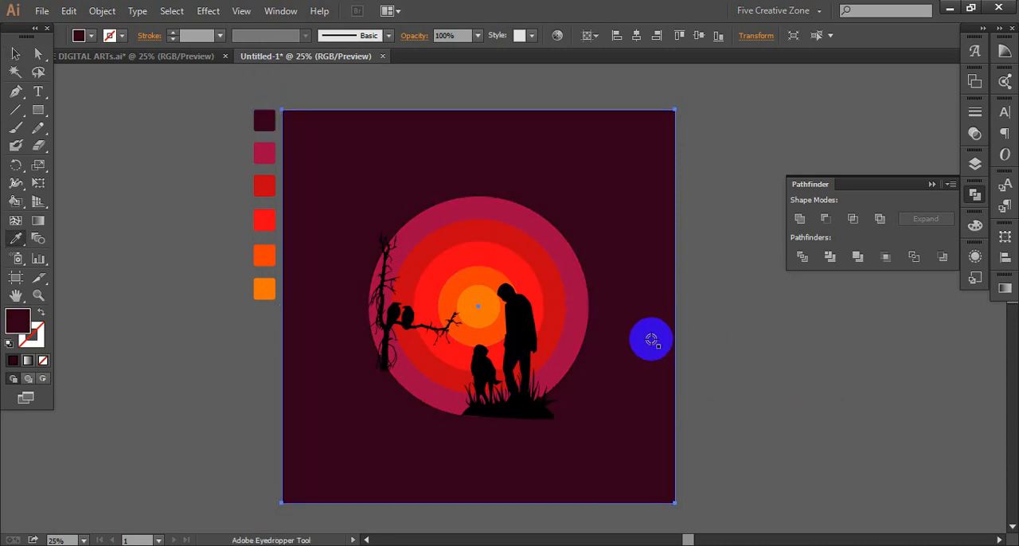
pyautogui.press('v')
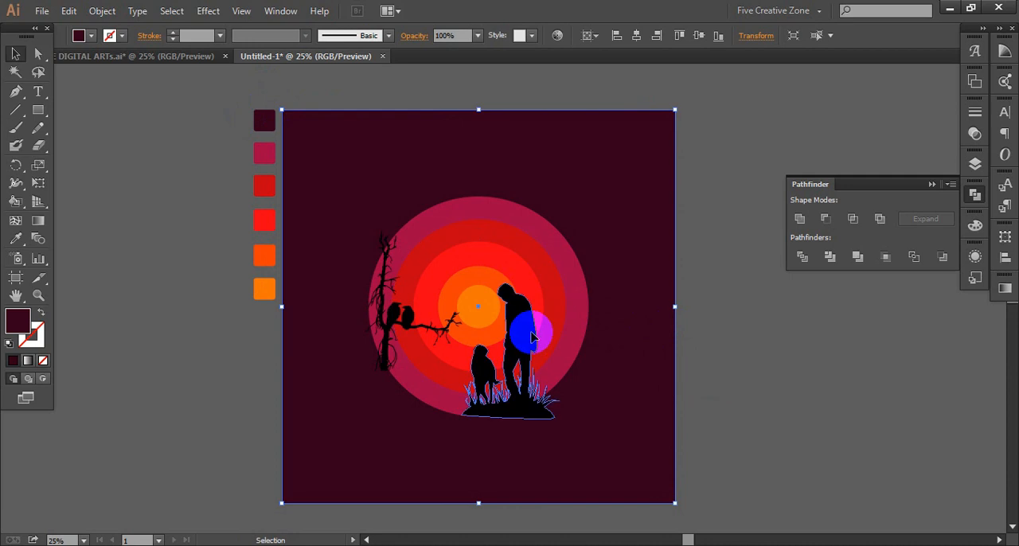
pyautogui.click(534, 335)
pyautogui.keyDown('shift'); pyautogui.click(393, 309); pyautogui.keyUp('shift')
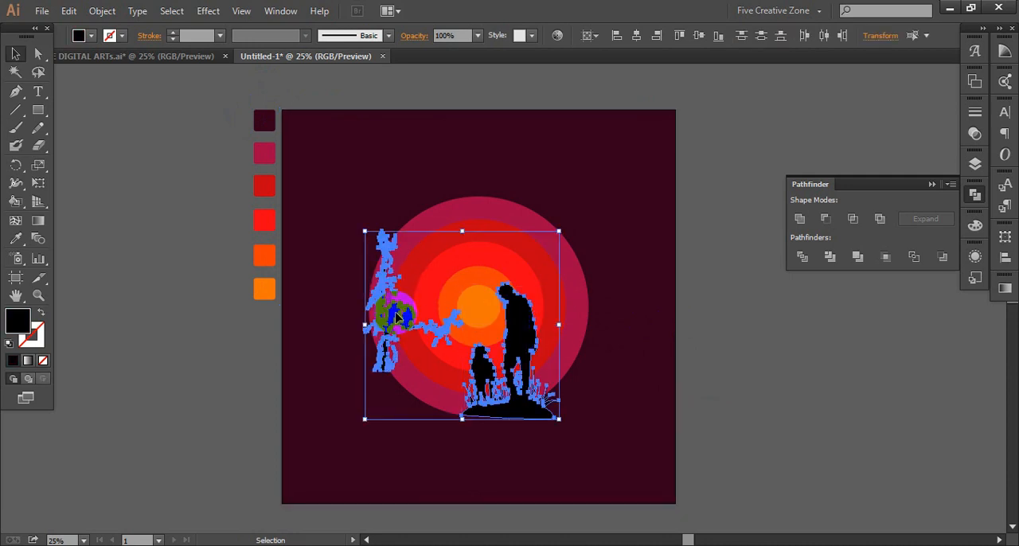
pyautogui.press('i')
pyautogui.click(598, 185)
pyautogui.press('v')
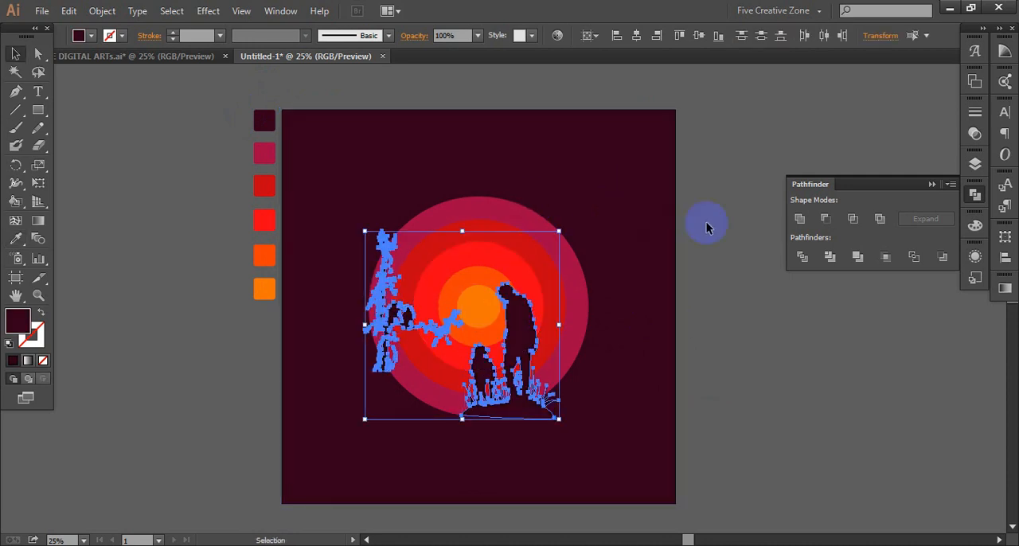
pyautogui.click(707, 221)
pyautogui.hscroll(-1, 700, 230)
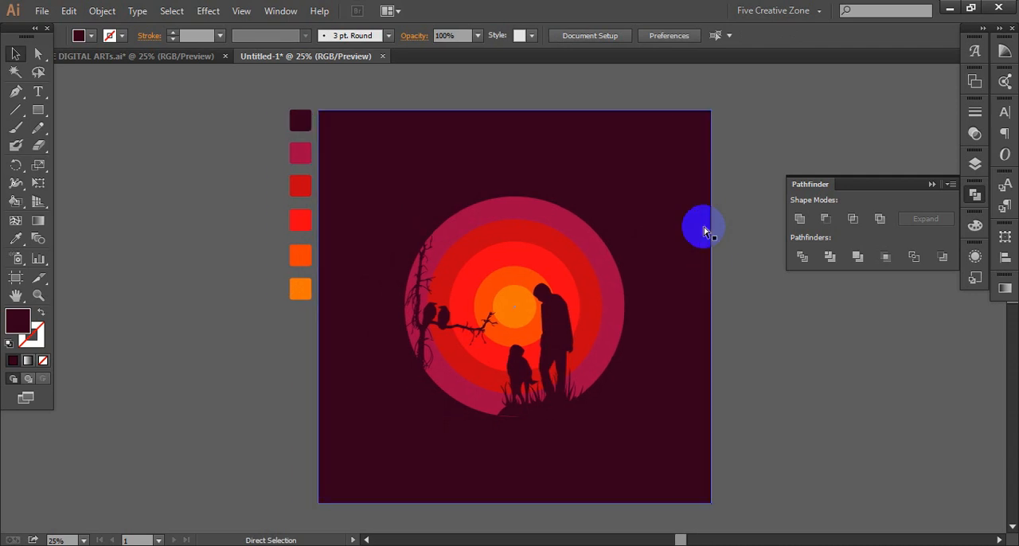
# - Shift the man and dog silhouette slightly left and down so its mound blends into the background below the circles
pyautogui.click(553, 333)
pyautogui.click(725, 331)
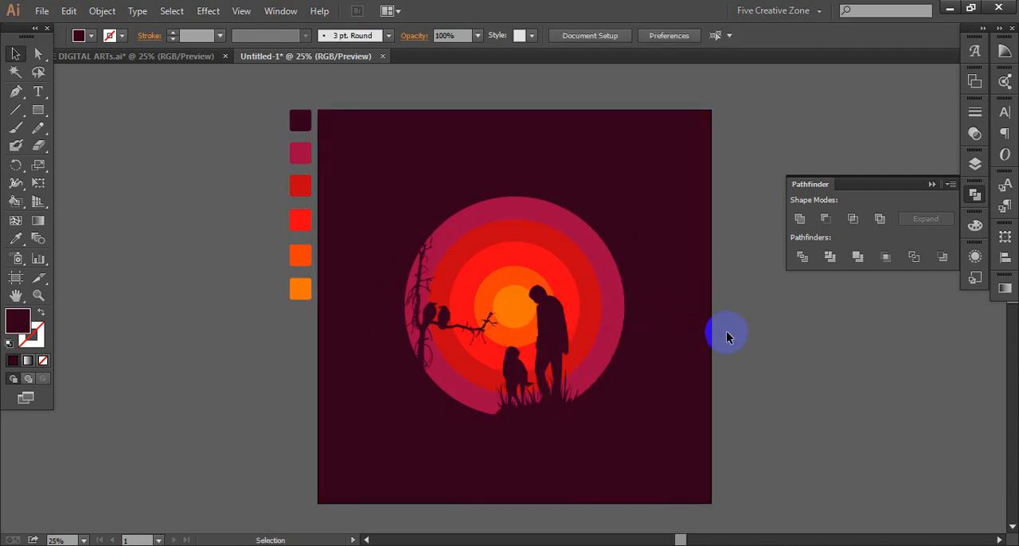
pyautogui.moveTo(555, 331)
pyautogui.mouseDown()
pyautogui.moveTo(532, 335)
pyautogui.moveTo(556, 344)
pyautogui.mouseUp()
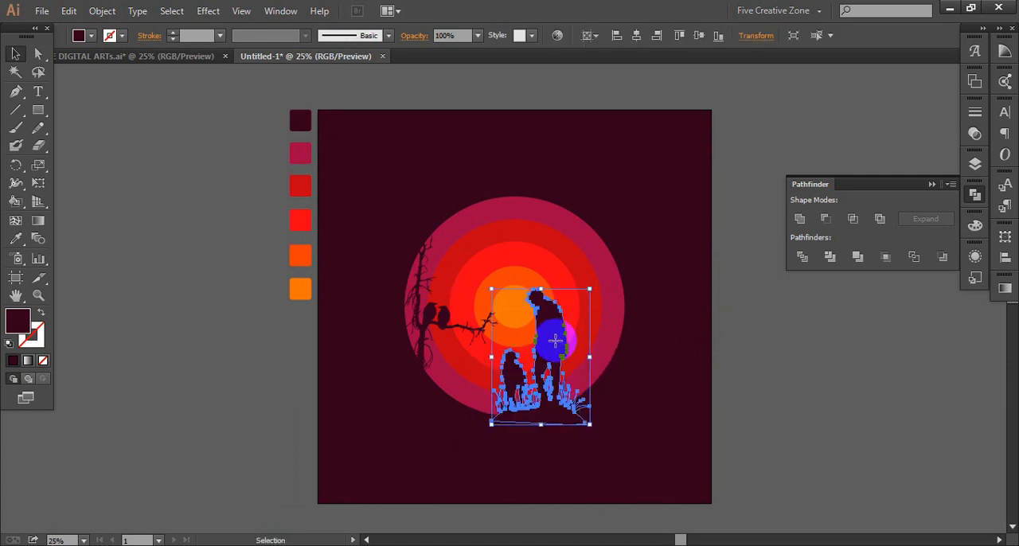
pyautogui.click(731, 345)
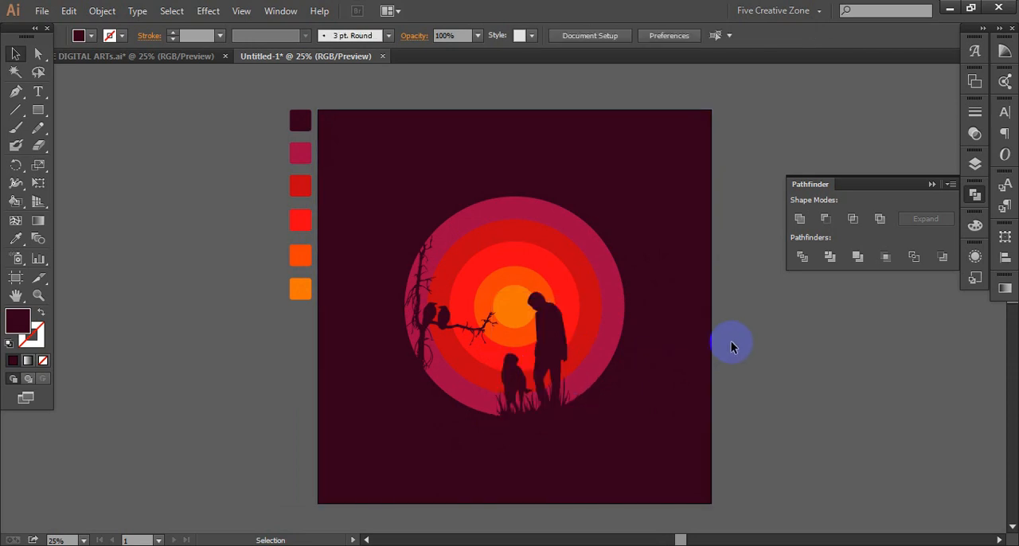
# - Inspect the silhouettes against the circles up close and check the whole composition on the artboard
pyautogui.hscroll(-1, 692, 342)
pyautogui.click(636, 334)
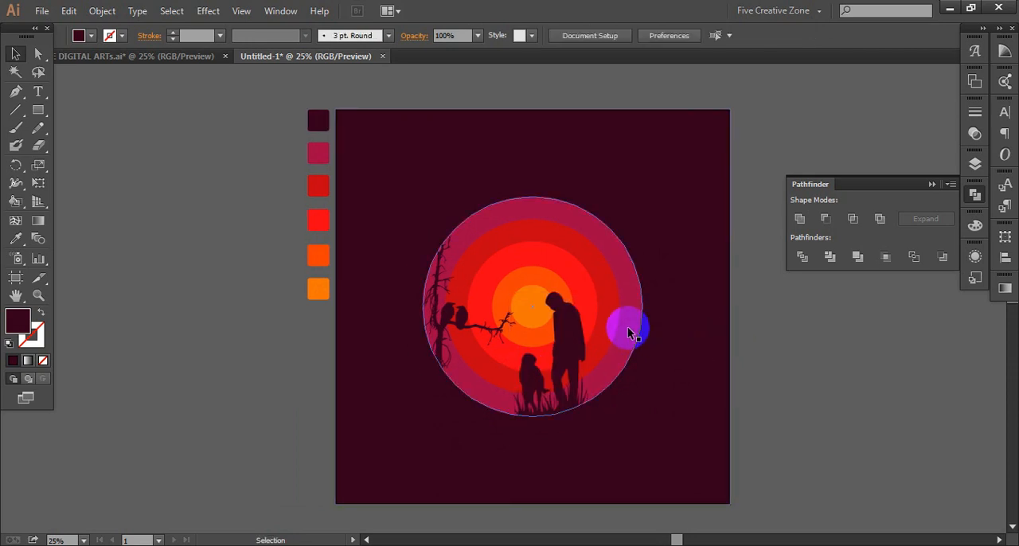
pyautogui.scroll(1, 628, 333)
pyautogui.click(804, 335)
pyautogui.hscroll(-2, 812, 341)
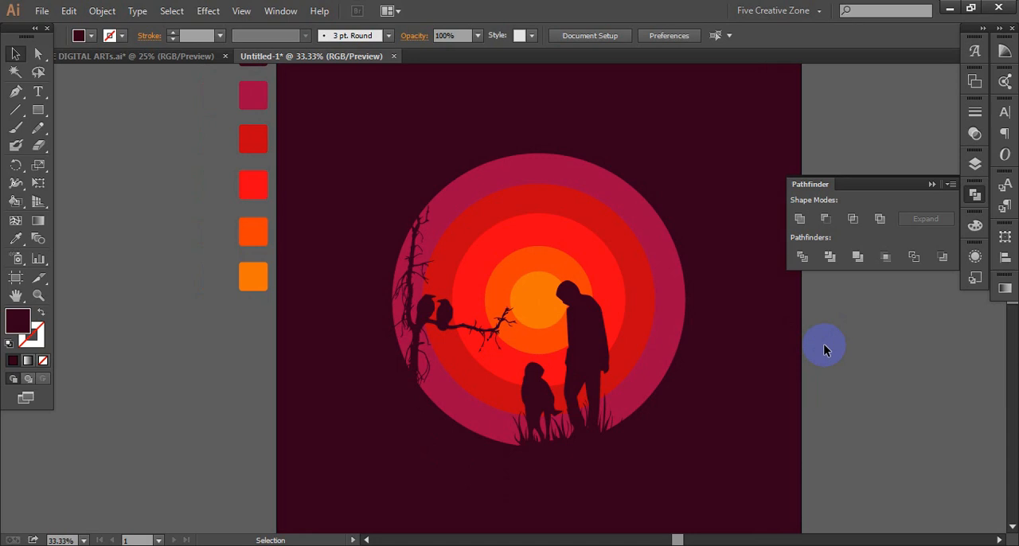
pyautogui.hscroll(1, 844, 348)
pyautogui.click(975, 194)
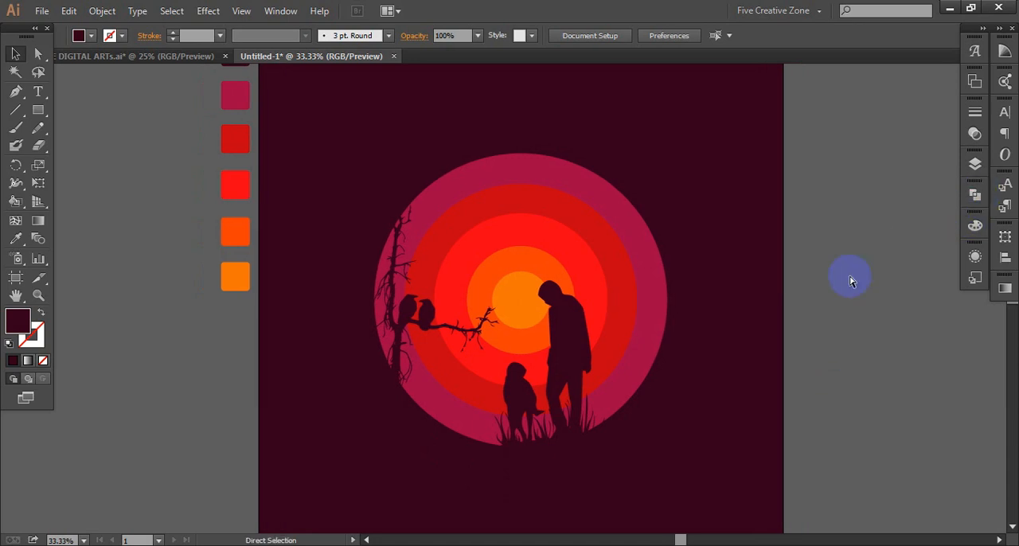
pyautogui.hscroll(-1, 850, 280)
pyautogui.scroll(1, 850, 280)
pyautogui.hscroll(-6, 850, 280)
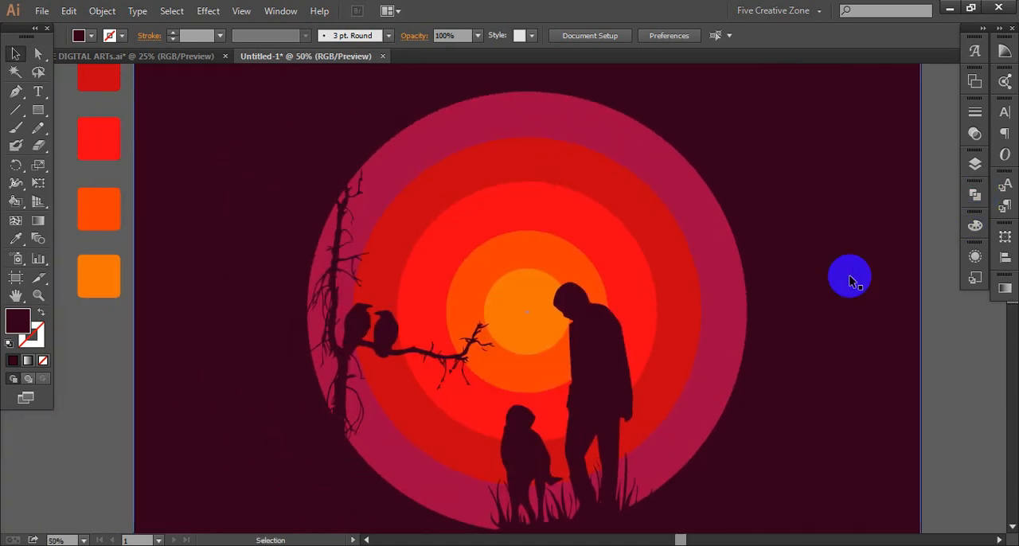
pyautogui.hscroll(-2, 850, 280)
pyautogui.scroll(-2, 850, 280)
pyautogui.scroll(1, 850, 280)
pyautogui.click(567, 294)
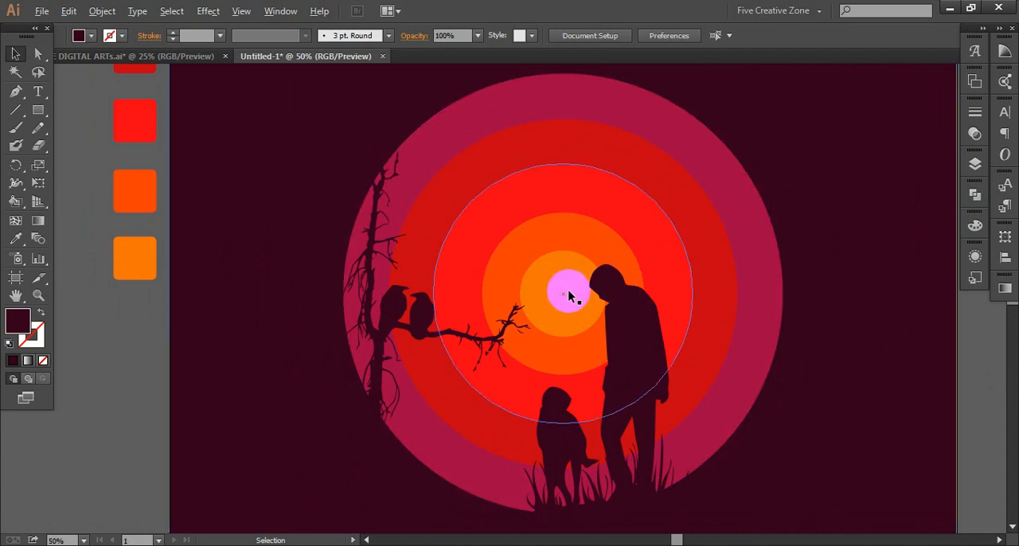
pyautogui.scroll(-2, 568, 296)
pyautogui.hscroll(1, 564, 294)
pyautogui.click(562, 301)
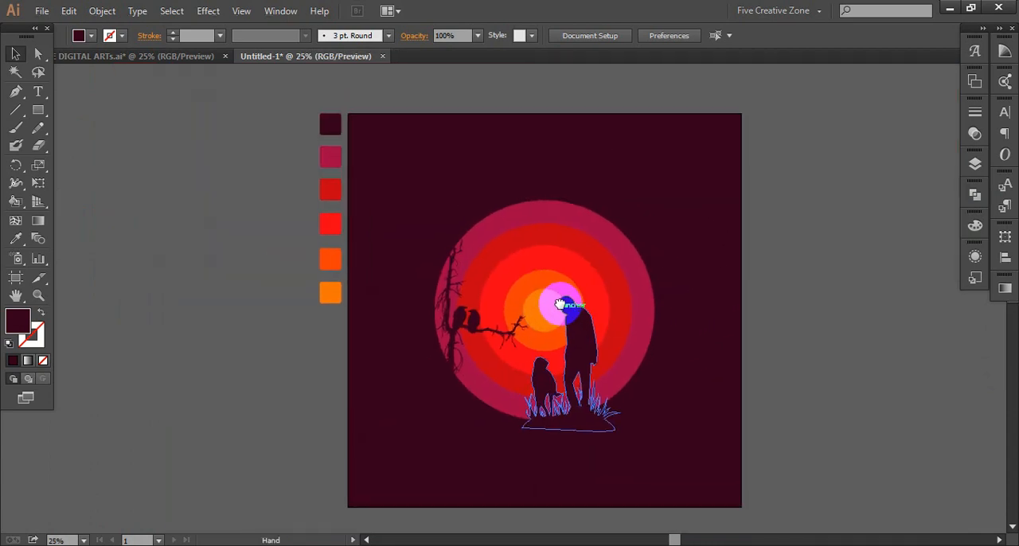
pyautogui.moveTo(560, 304); pyautogui.dragTo(553, 294)
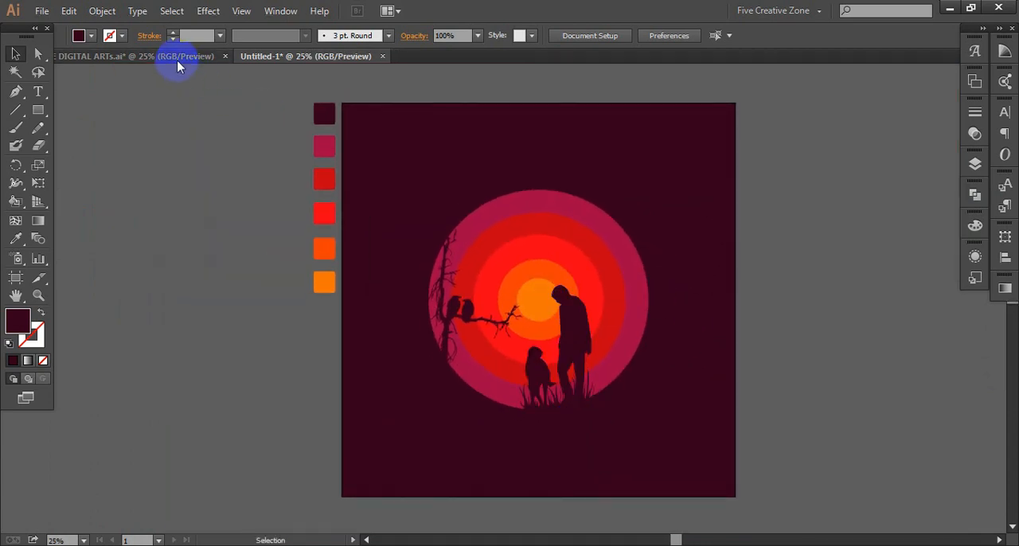
# - Compare the composition with the finished reference artwork in the DIGITAL ARTs.ai document, then return to Untitled-1
pyautogui.click(177, 60)
pyautogui.moveTo(200, 230); pyautogui.dragTo(443, 234)
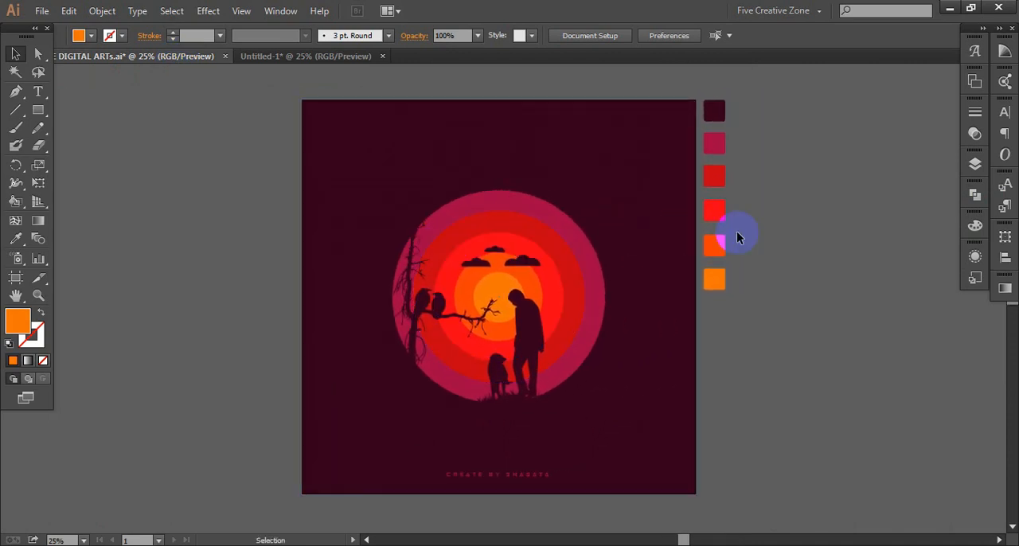
pyautogui.click(271, 61)
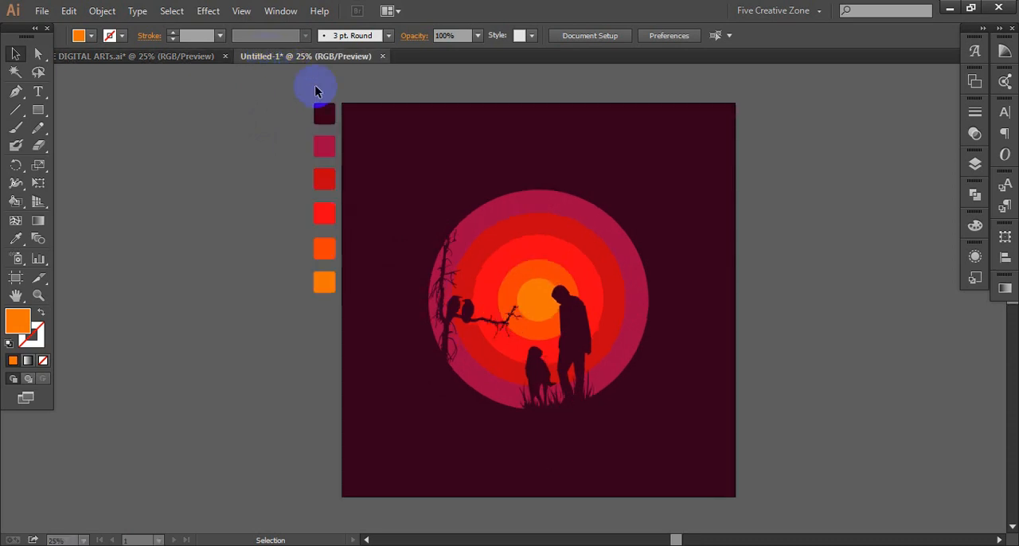
# - Draw a dark maroon ellipse on the empty canvas to the right of the artboard and turn on Overprint Preview
pyautogui.hscroll(8, 491, 228)
pyautogui.hscroll(3, 439, 246)
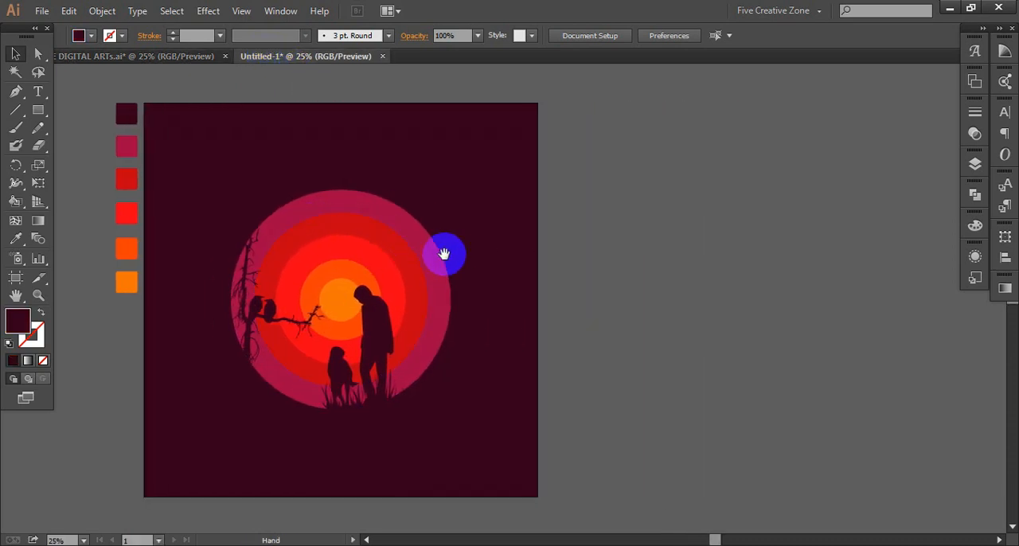
pyautogui.scroll(1, 454, 256)
pyautogui.hscroll(5, 454, 256)
pyautogui.moveTo(38, 110); pyautogui.dragTo(127, 146)
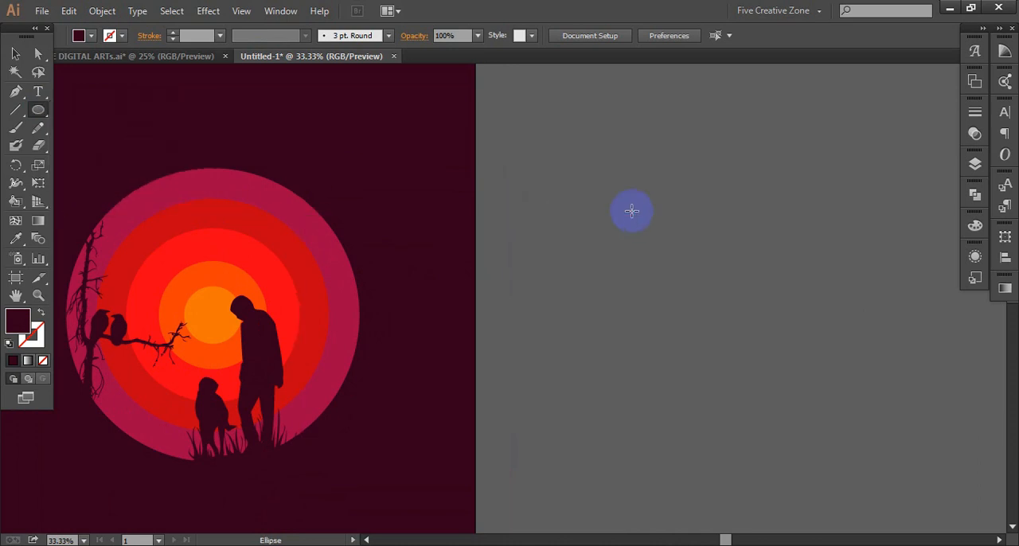
pyautogui.moveTo(593, 190); pyautogui.dragTo(623, 226)
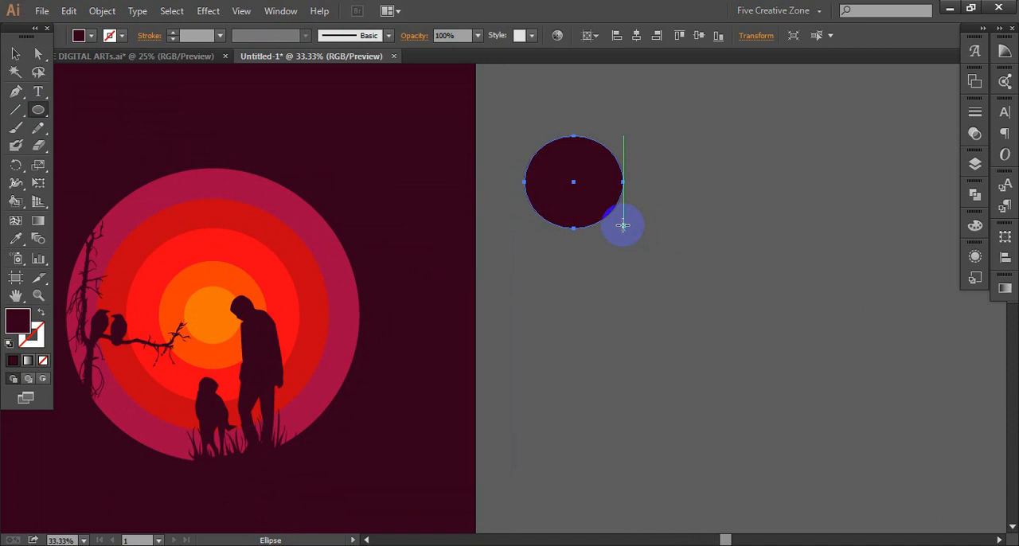
pyautogui.hotkey('alt', 'v')
pyautogui.press('v')
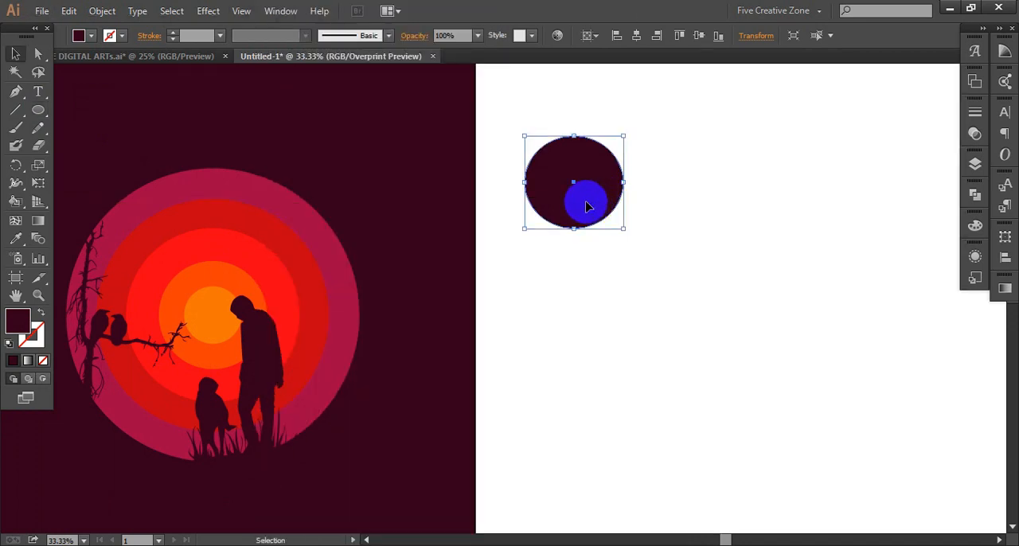
# - Duplicate the ellipse twice and arrange the three overlapping ellipses as a cloud with a raised middle and level sides
pyautogui.moveTo(585, 202); pyautogui.dragTo(705, 211)
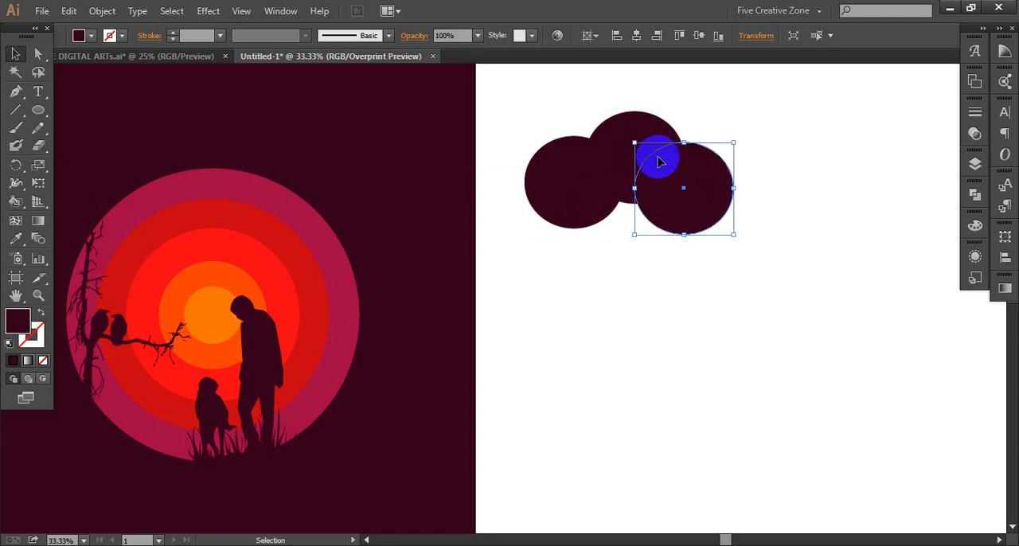
pyautogui.click(644, 125)
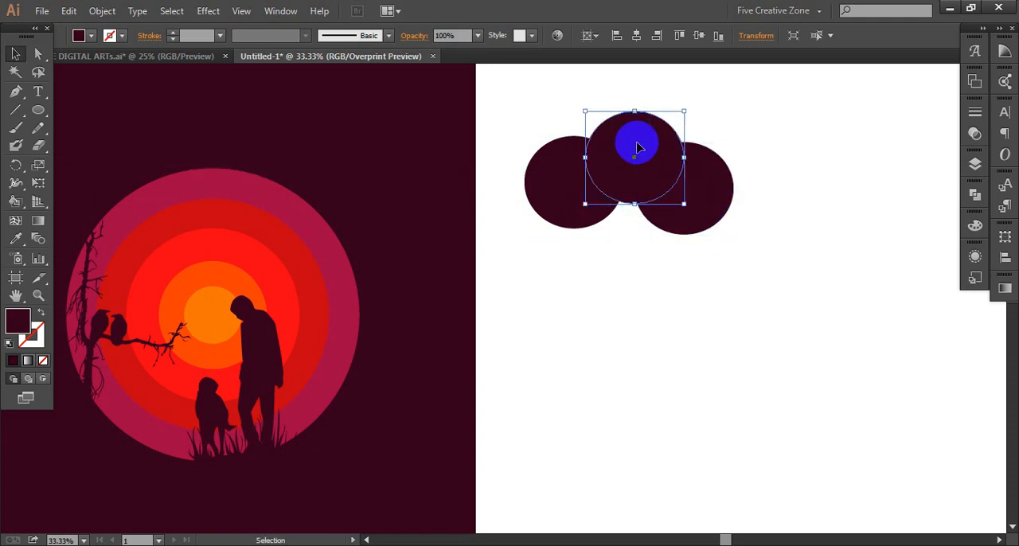
pyautogui.click(636, 205)
pyautogui.moveTo(635, 209)
pyautogui.mouseDown()
pyautogui.moveTo(665, 224)
pyautogui.moveTo(685, 193)
pyautogui.moveTo(725, 182)
pyautogui.mouseUp()
pyautogui.click(770, 130)
# - Unite the three overlapping ellipses into a single cloud shape
pyautogui.moveTo(752, 120); pyautogui.dragTo(557, 208)
pyautogui.click(975, 194)
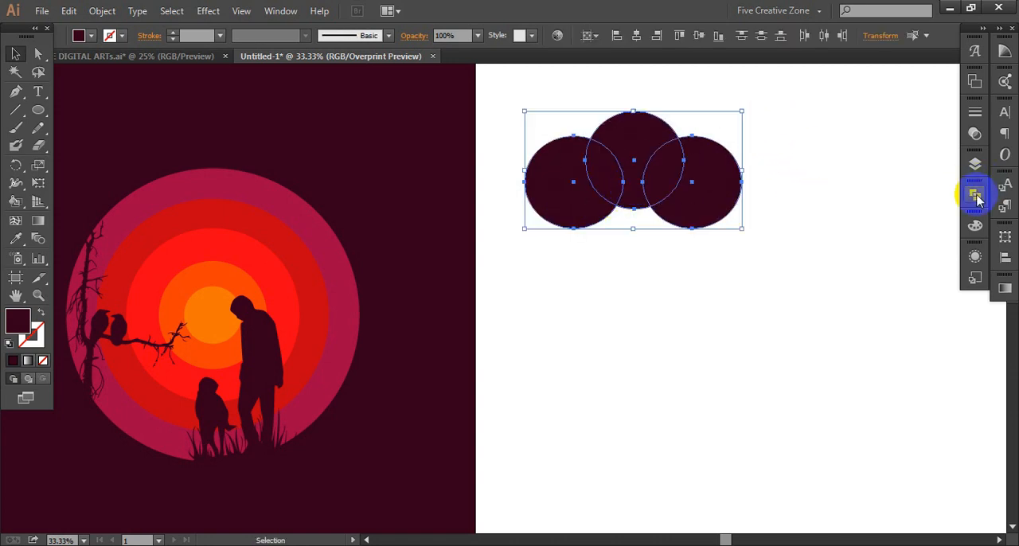
pyautogui.click(799, 218)
pyautogui.click(756, 144)
pyautogui.click(627, 146)
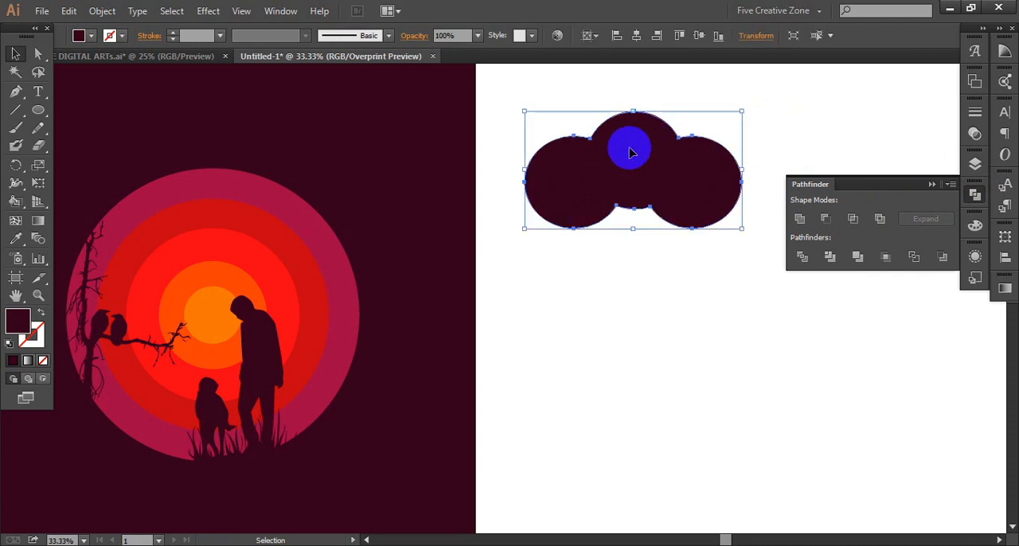
pyautogui.click(102, 10)
pyautogui.moveTo(128, 133)
pyautogui.click(128, 172)
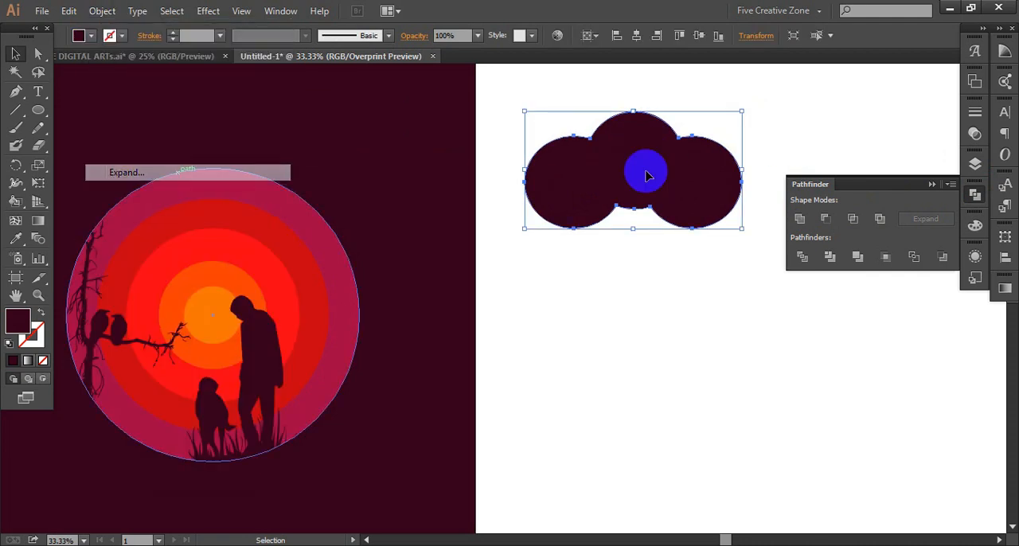
# - Divide the cloud with a wide rectangle drawn across its lower half, and ungroup the resulting pieces
pyautogui.click(636, 281)
pyautogui.moveTo(35, 119); pyautogui.dragTo(72, 104)
pyautogui.moveTo(507, 186); pyautogui.dragTo(773, 327)
pyautogui.press('v')
pyautogui.moveTo(776, 136); pyautogui.dragTo(612, 249)
pyautogui.click(802, 256)
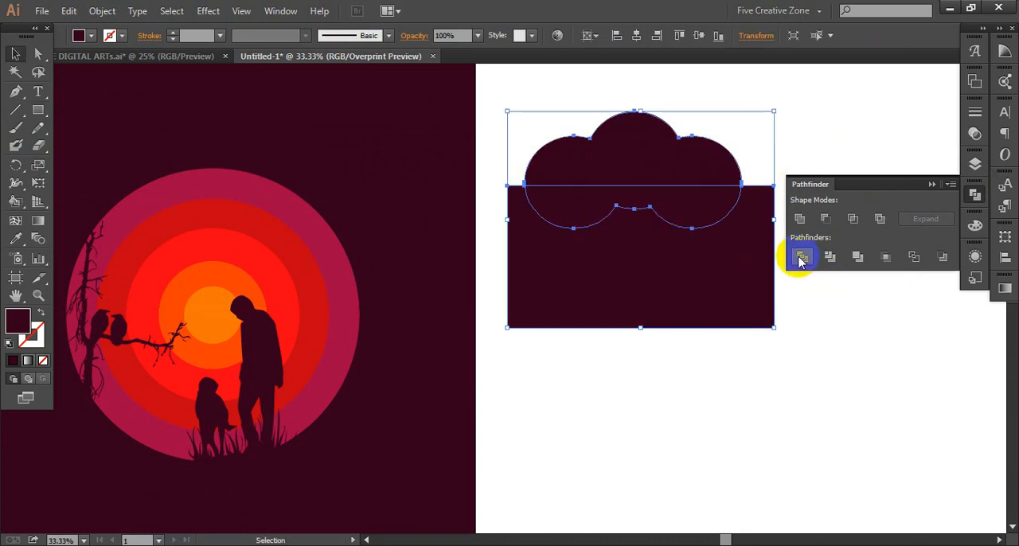
pyautogui.rightClick(711, 254)
pyautogui.click(739, 303)
# - Move the divided lower pieces away from the cloud and delete them, keeping only the flat-based top
pyautogui.moveTo(690, 230); pyautogui.dragTo(683, 319)
pyautogui.moveTo(710, 263); pyautogui.dragTo(713, 334)
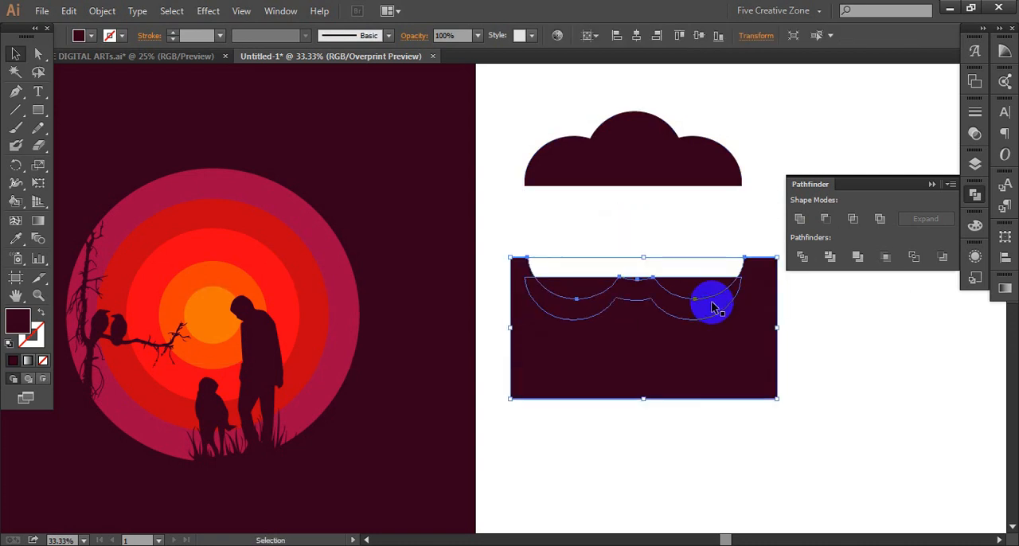
pyautogui.click(639, 337)
pyautogui.press('Delete')
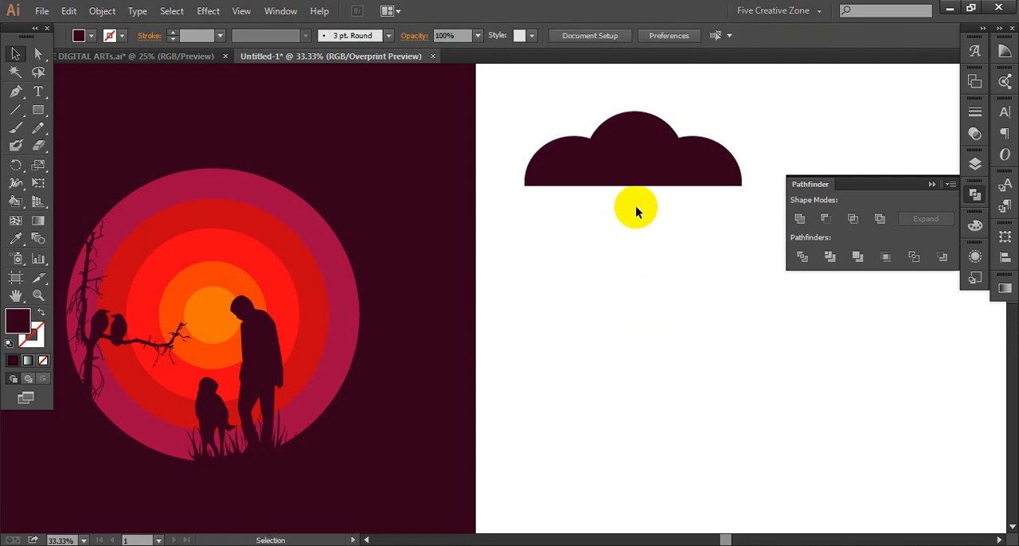
# - Move the flat-based cloud onto the concentric circles, scale it down and place it above the innermost orange circle
pyautogui.hscroll(-7, 636, 211)
pyautogui.moveTo(491, 219); pyautogui.dragTo(528, 330)
pyautogui.moveTo(548, 268); pyautogui.dragTo(396, 217)
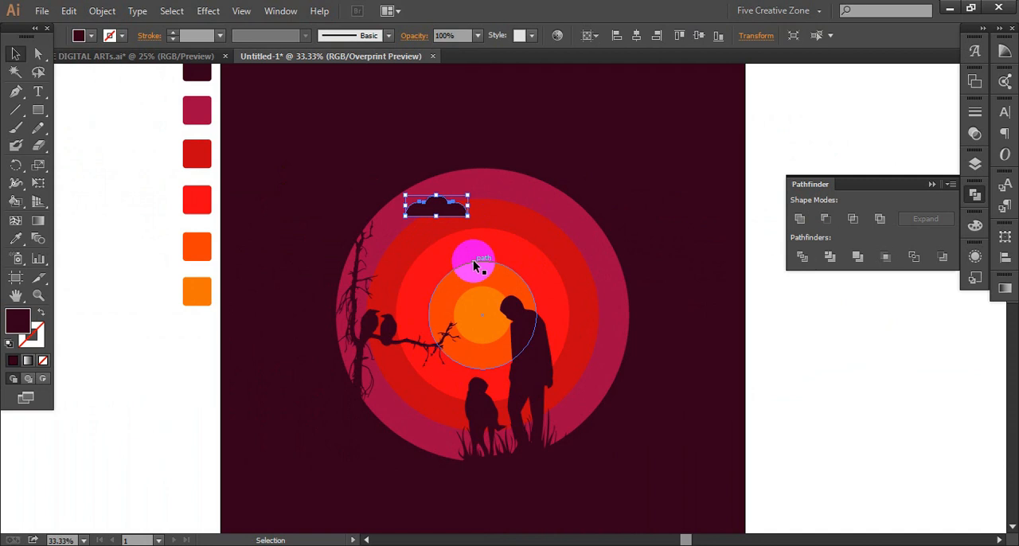
pyautogui.scroll(2, 474, 266)
pyautogui.moveTo(441, 223); pyautogui.dragTo(459, 275)
pyautogui.moveTo(402, 167); pyautogui.dragTo(534, 307)
pyautogui.moveTo(601, 318); pyautogui.dragTo(526, 295)
pyautogui.moveTo(468, 282); pyautogui.dragTo(566, 323)
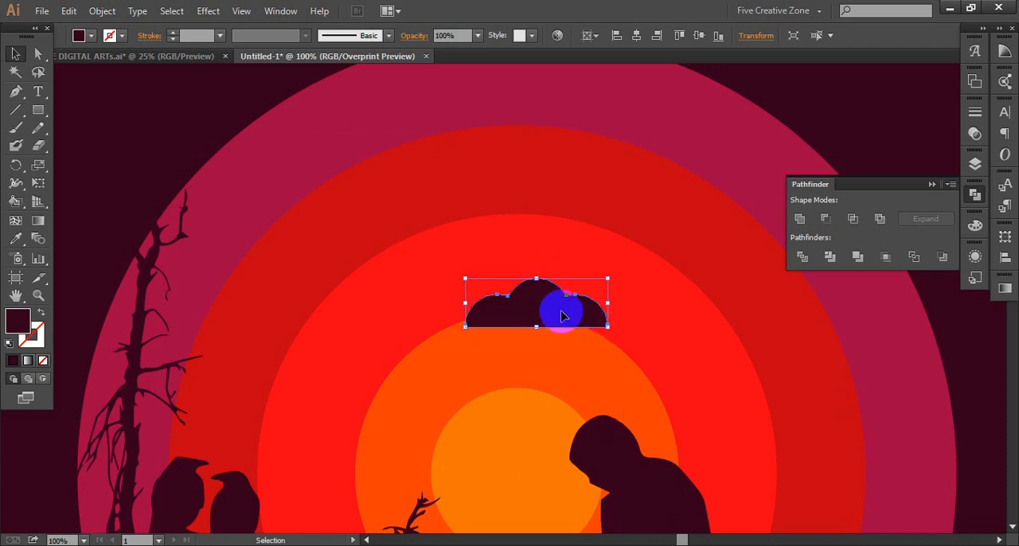
# - Duplicate the cloud to make three clouds in the red ring above the man's head
pyautogui.moveTo(599, 291); pyautogui.dragTo(623, 256)
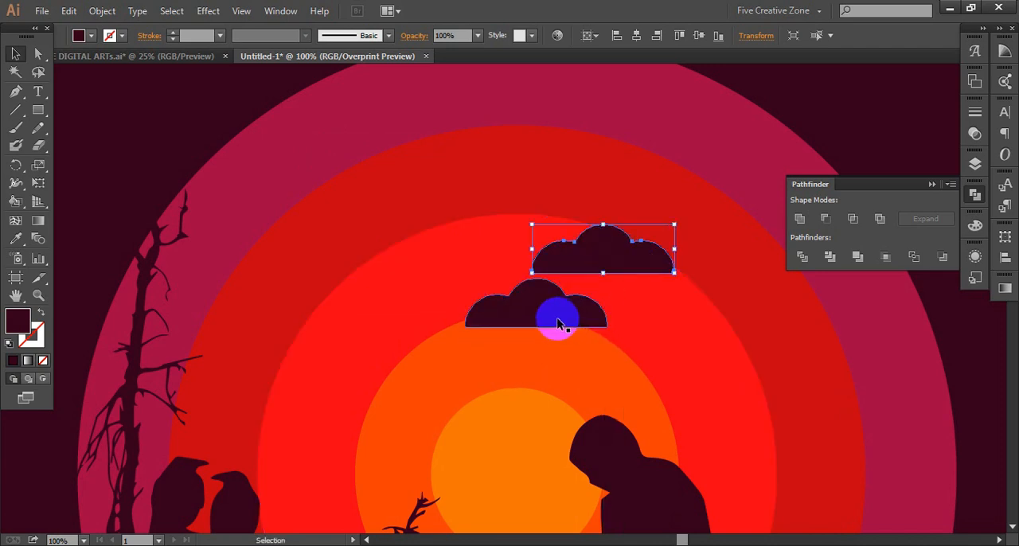
pyautogui.moveTo(536, 295)
pyautogui.mouseDown()
pyautogui.moveTo(520, 248)
pyautogui.moveTo(538, 299)
pyautogui.mouseUp()
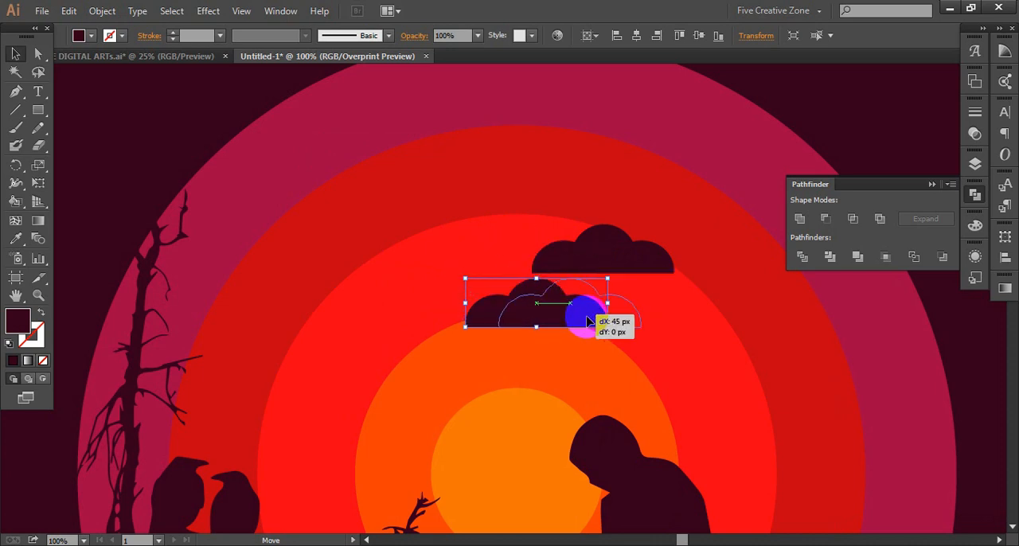
pyautogui.click(618, 264)
# - Scale down two of the clouds and arrange one left of the large cloud and the smallest above the gap between them
pyautogui.moveTo(673, 273); pyautogui.dragTo(529, 279)
pyautogui.moveTo(550, 312); pyautogui.dragTo(443, 311)
pyautogui.moveTo(512, 328); pyautogui.dragTo(477, 303)
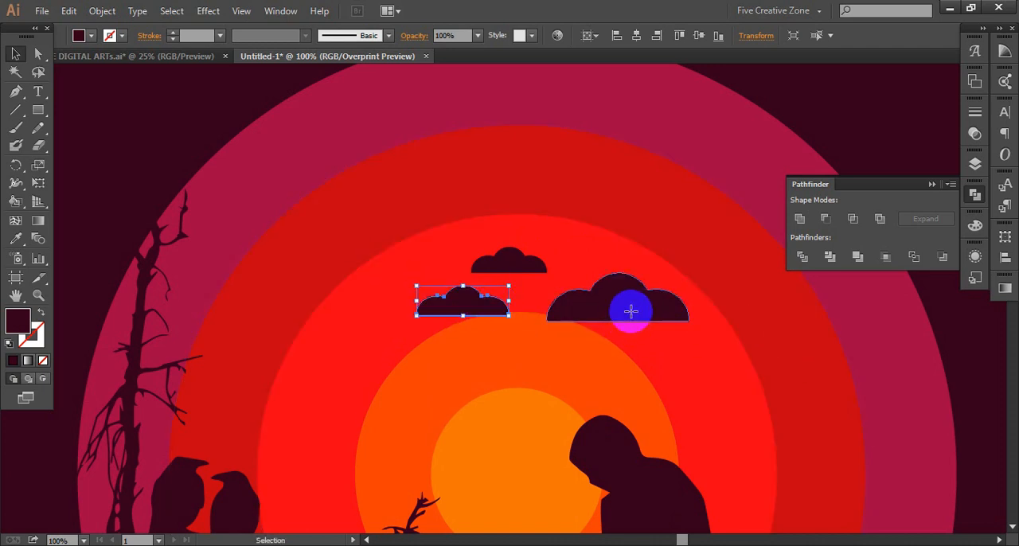
pyautogui.moveTo(630, 311); pyautogui.dragTo(603, 311)
pyautogui.moveTo(474, 302); pyautogui.dragTo(448, 294)
pyautogui.click(875, 317)
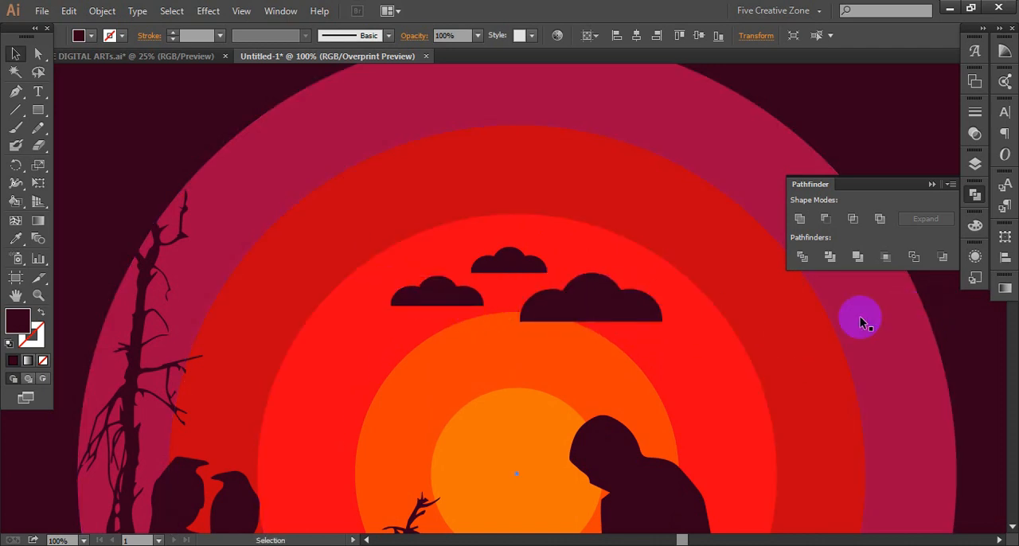
# - Review the whole illustration on its artboard with the Pathfinder options closed and nothing selected
pyautogui.scroll(-2, 628, 356)
pyautogui.press('space')
pyautogui.moveTo(597, 366); pyautogui.dragTo(535, 289)
pyautogui.scroll(-2, 598, 285)
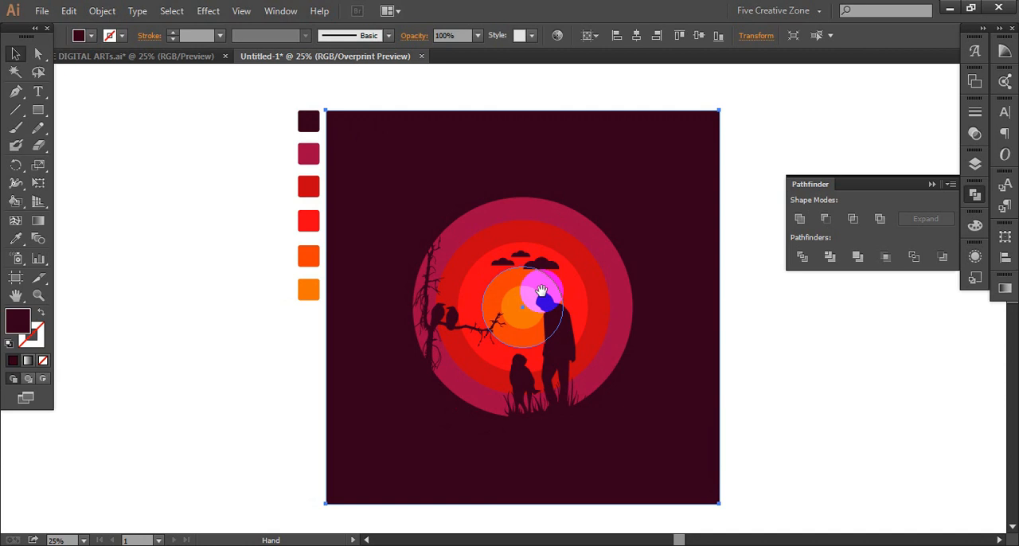
pyautogui.click(984, 217)
pyautogui.click(801, 297)
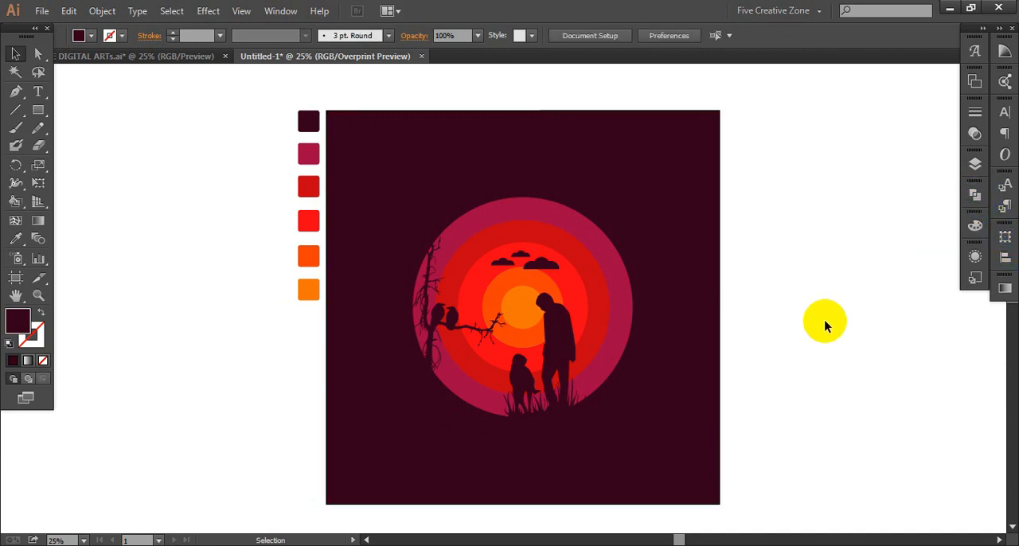